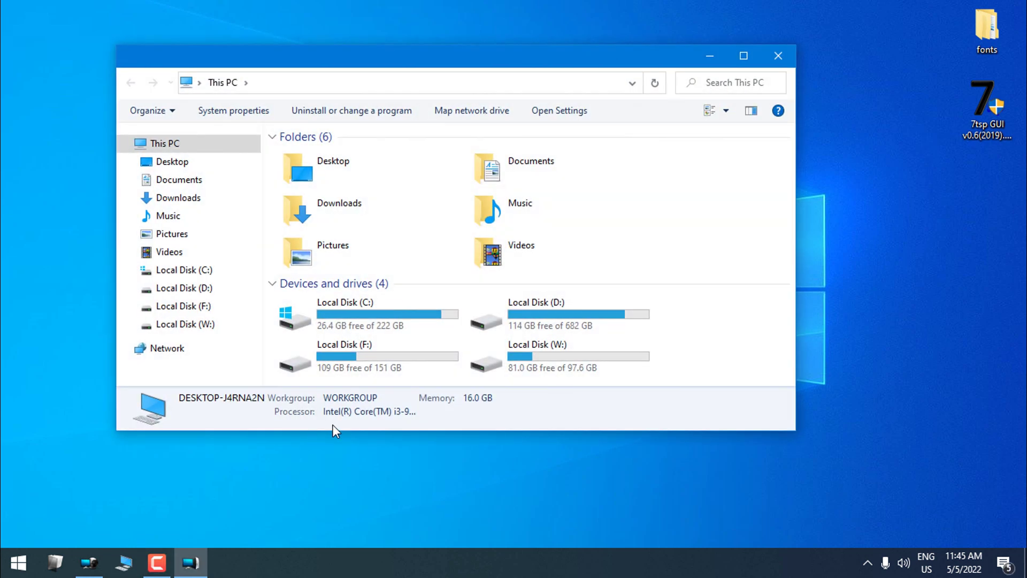
Step: Close This PC, open and close Control Panel from Start, then expand the hidden tray icons
{"action": "left_click", "coordinate": [778, 56]}
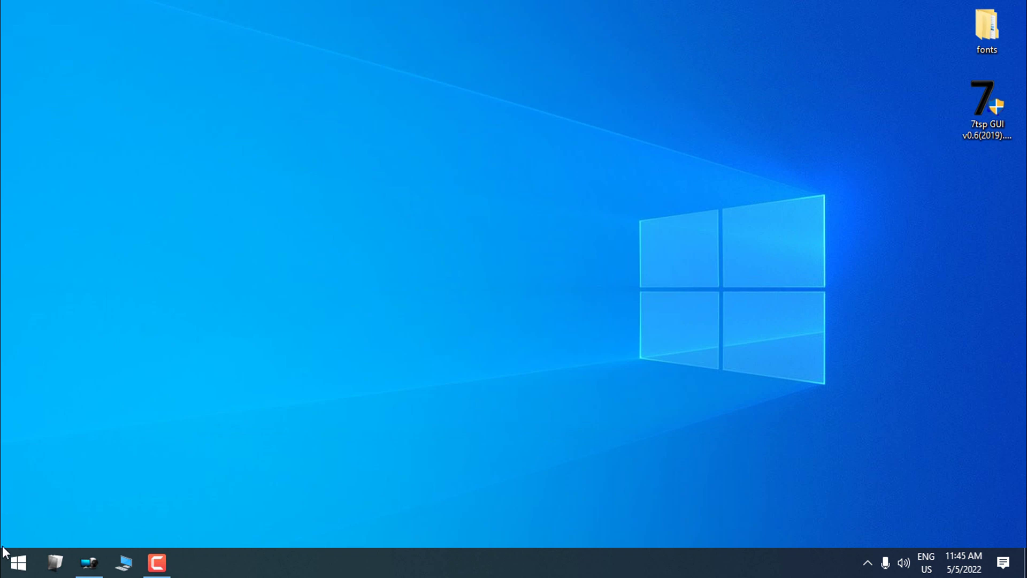
{"action": "left_click", "coordinate": [11, 566]}
{"action": "left_click", "coordinate": [268, 445]}
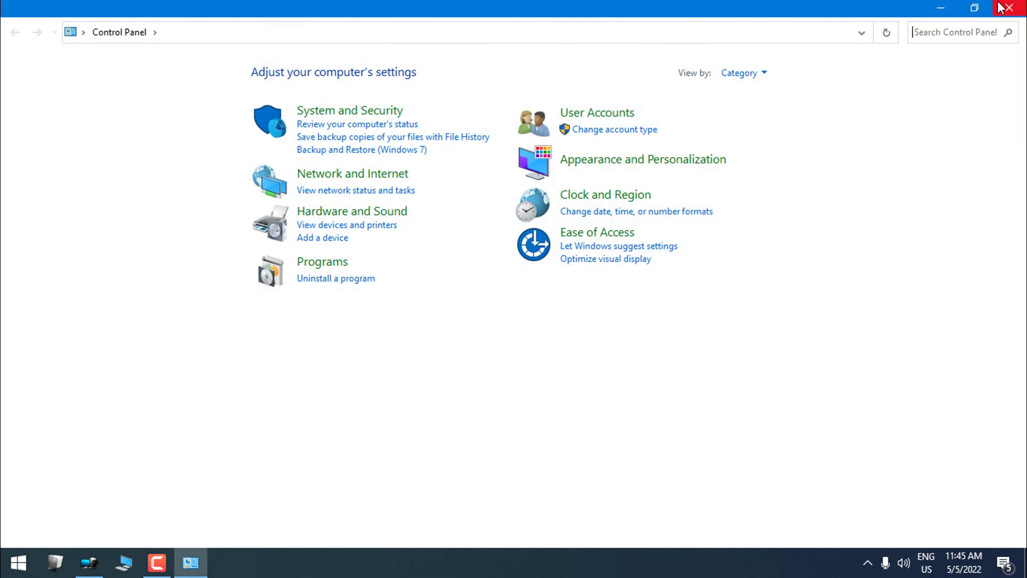
{"action": "left_click", "coordinate": [1010, 8]}
{"action": "left_click", "coordinate": [867, 562]}
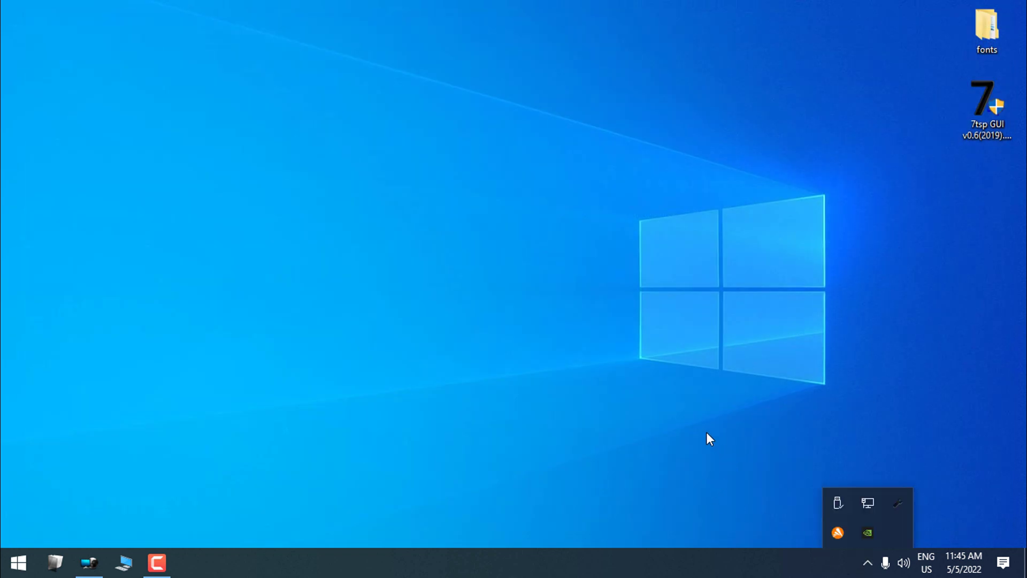
Step: Download the Nord Icon Theme zip from its DeviantArt page
{"action": "left_click", "coordinate": [88, 562]}
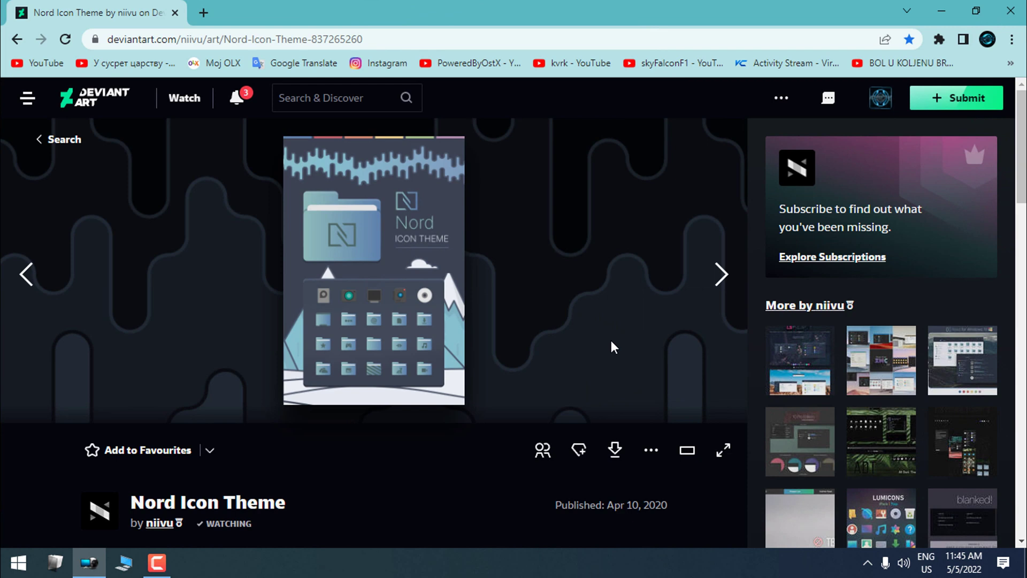
{"action": "scroll", "coordinate": [610, 353], "scroll_direction": "down", "scroll_amount": 2}
{"action": "left_click", "coordinate": [610, 353]}
{"action": "scroll", "coordinate": [535, 374], "scroll_direction": "down", "scroll_amount": 1}
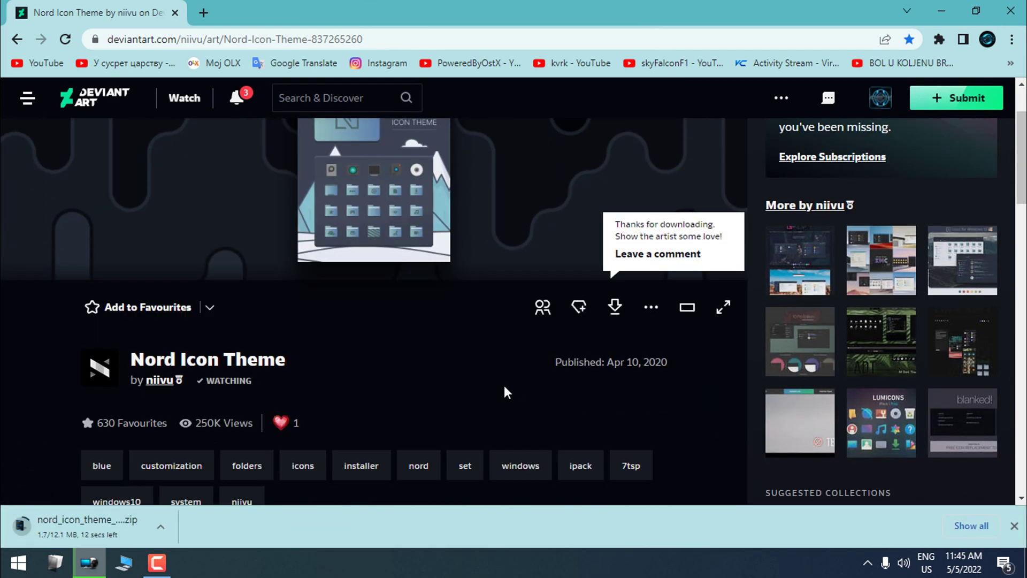
{"action": "scroll", "coordinate": [404, 358], "scroll_direction": "down", "scroll_amount": 4}
Step: Open the 7TSP GUI 2019 Edition requirement page in a new tab
{"action": "middle_click", "coordinate": [270, 340]}
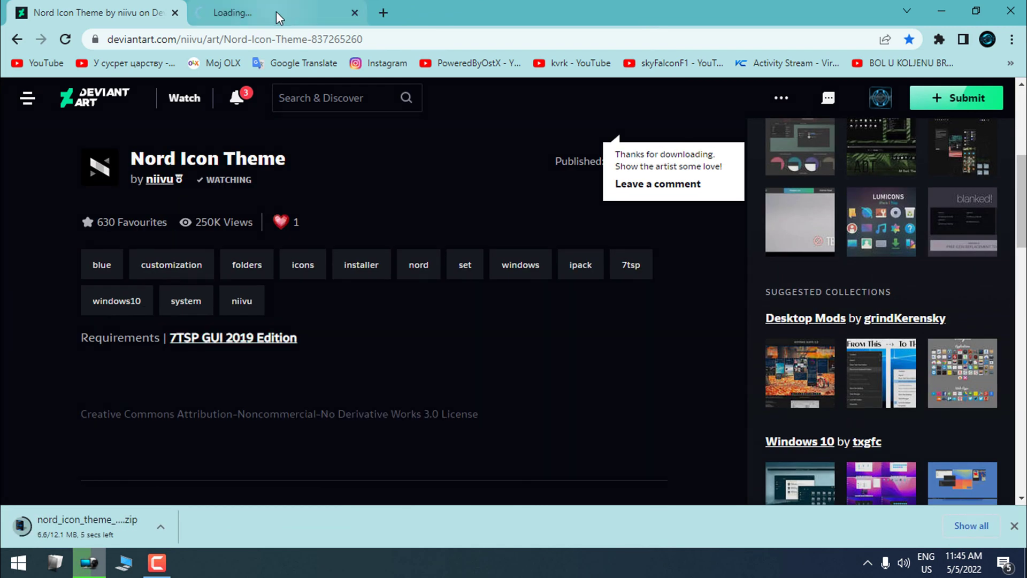
{"action": "left_click", "coordinate": [276, 13]}
{"action": "scroll", "coordinate": [483, 336], "scroll_direction": "down", "scroll_amount": 3}
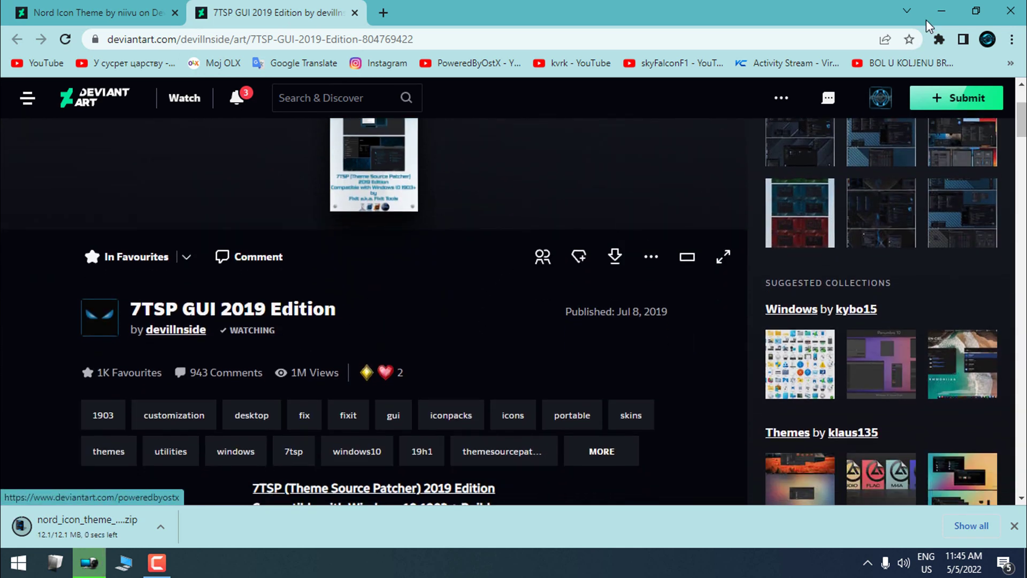
Step: Shrink the browser and drag the downloaded Nord zip onto the desktop
{"action": "left_click", "coordinate": [941, 11]}
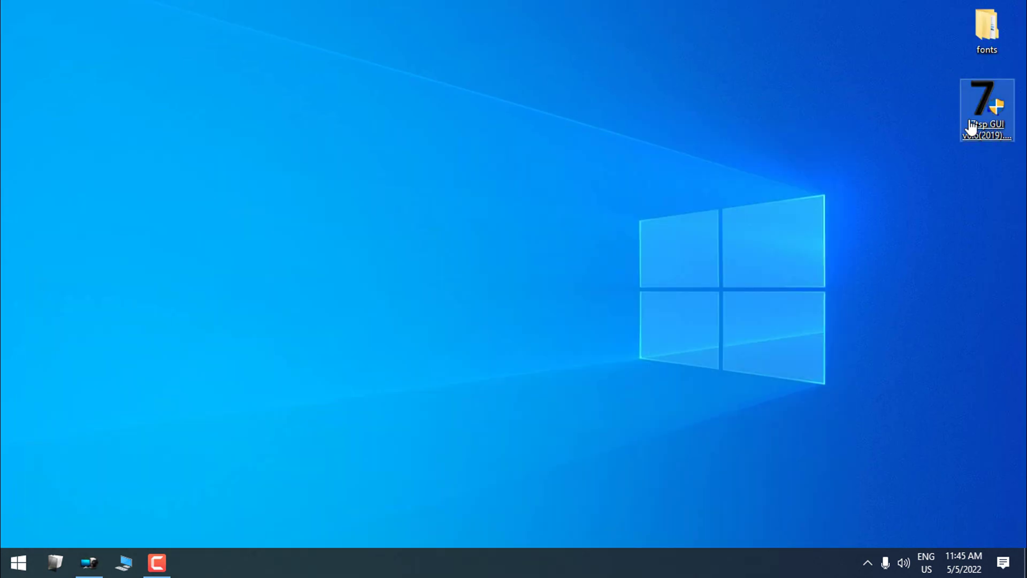
{"action": "left_click", "coordinate": [91, 561]}
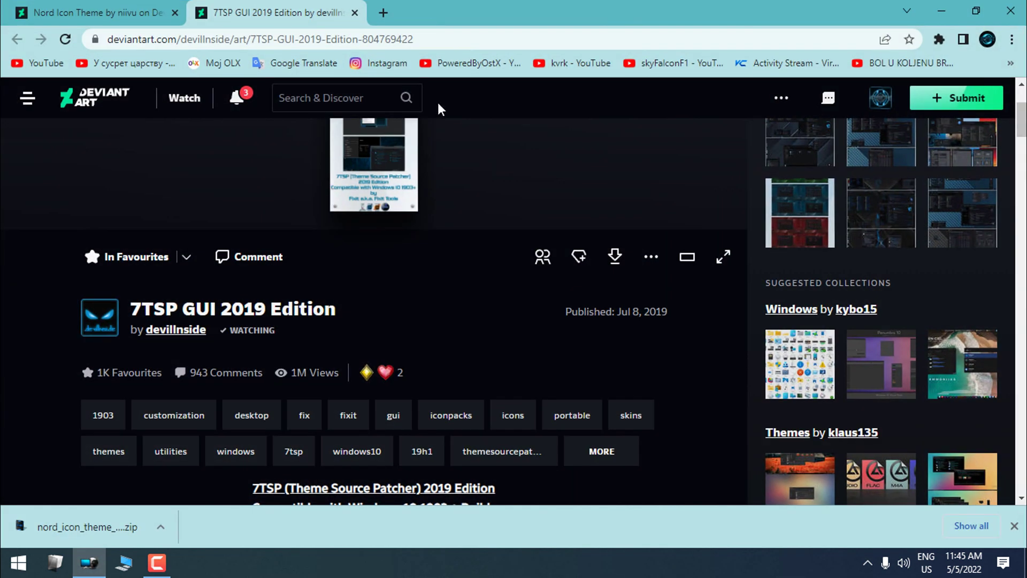
{"action": "left_click_drag", "start_coordinate": [518, 1], "coordinate": [553, 36]}
{"action": "left_click_drag", "start_coordinate": [246, 402], "coordinate": [53, 102]}
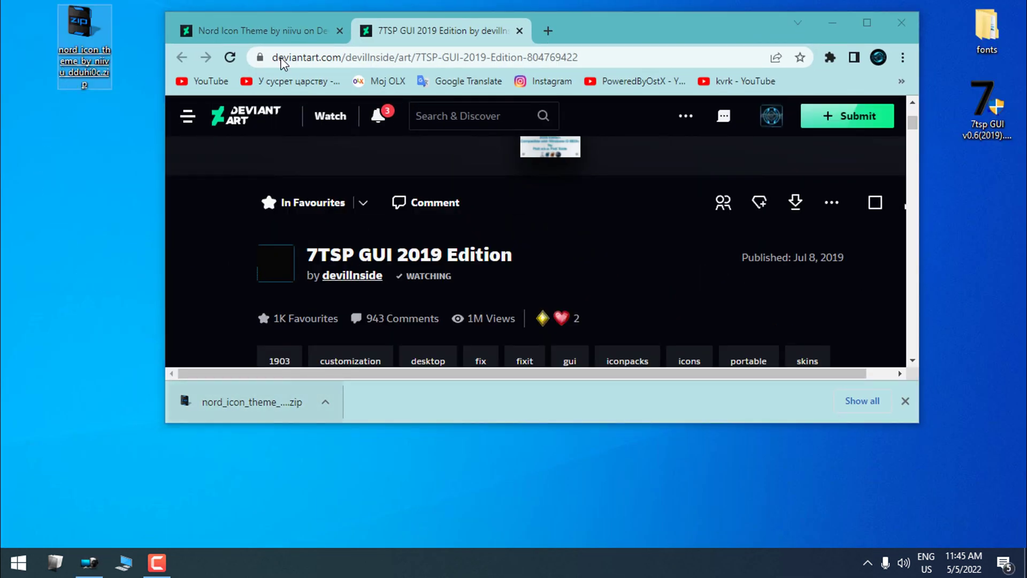
Step: Close the browser and extract the Nord icon theme zip into its own folder
{"action": "left_click", "coordinate": [901, 22]}
{"action": "left_click", "coordinate": [84, 30]}
{"action": "right_click", "coordinate": [84, 29]}
{"action": "left_click", "coordinate": [186, 179]}
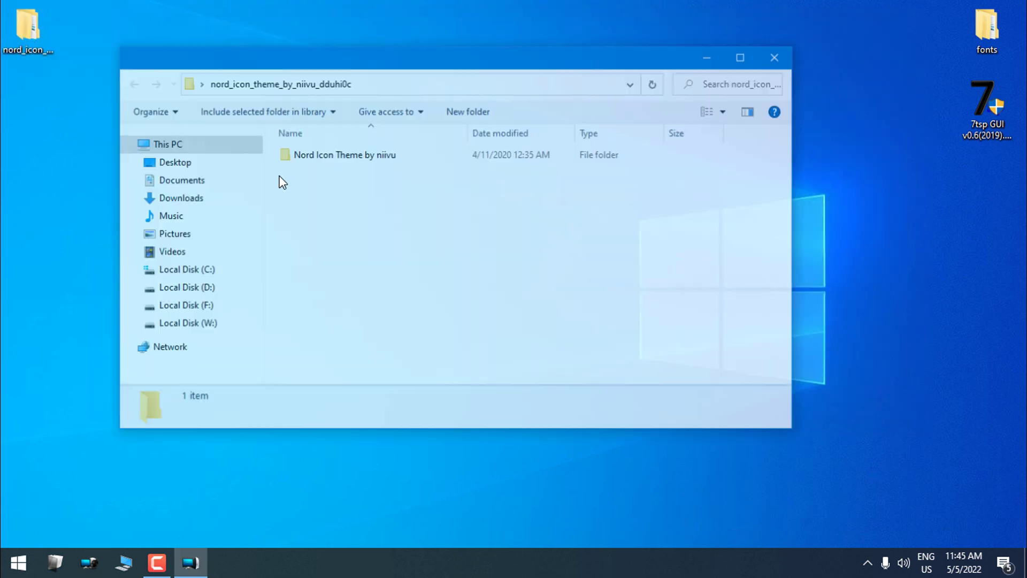
{"action": "left_click", "coordinate": [345, 154]}
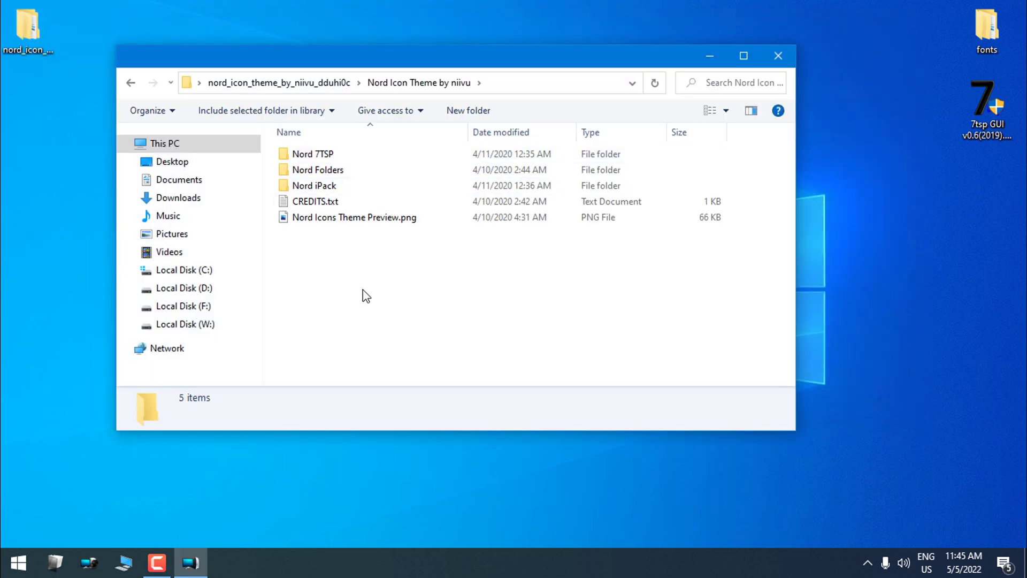
Step: Rename '7tsp Nord Papirus.7z.remove' in Nord 7TSP to '7tsp Nord Papirus.7z', confirming the extension change
{"action": "left_click", "coordinate": [344, 156]}
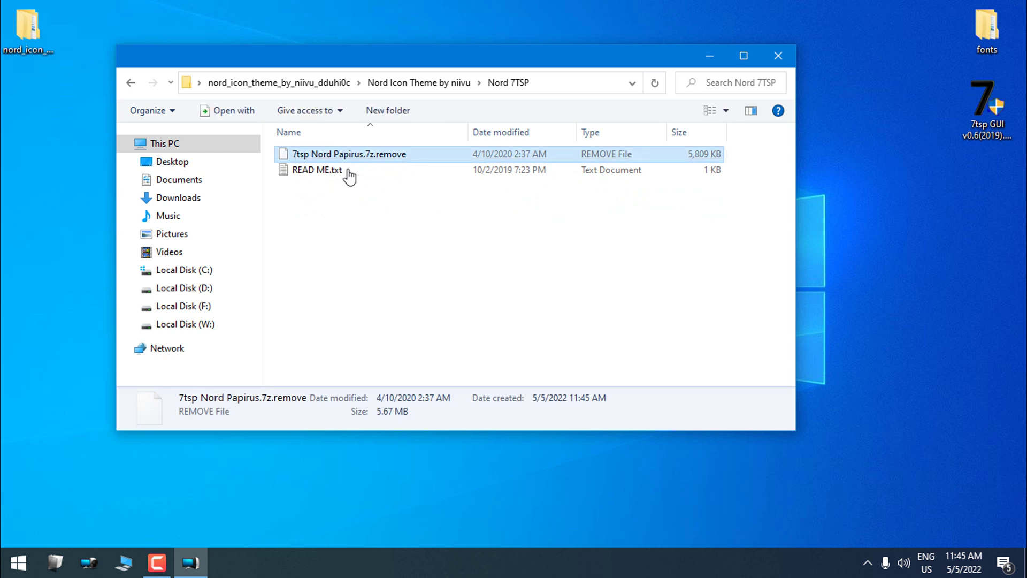
{"action": "right_click", "coordinate": [355, 156]}
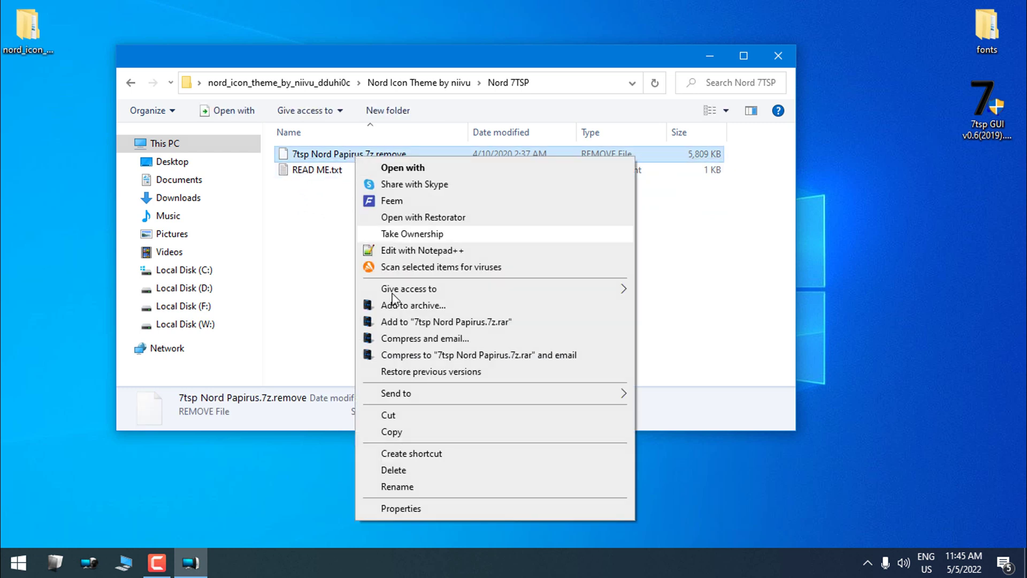
{"action": "left_click", "coordinate": [397, 489]}
{"action": "left_click", "coordinate": [414, 154]}
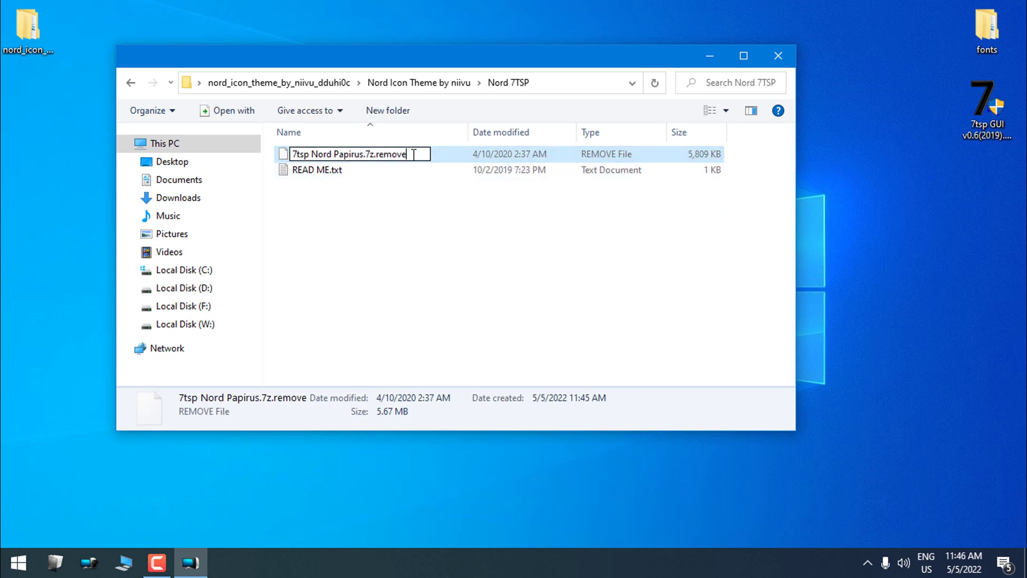
{"action": "key", "text": "BackSpace"}
{"action": "key", "text": "BackSpace"}
{"action": "key", "text": "BackSpace"}
{"action": "key", "text": "BackSpace"}
{"action": "key", "text": "BackSpace"}
{"action": "key", "text": "BackSpace"}
{"action": "key", "text": "BackSpace"}
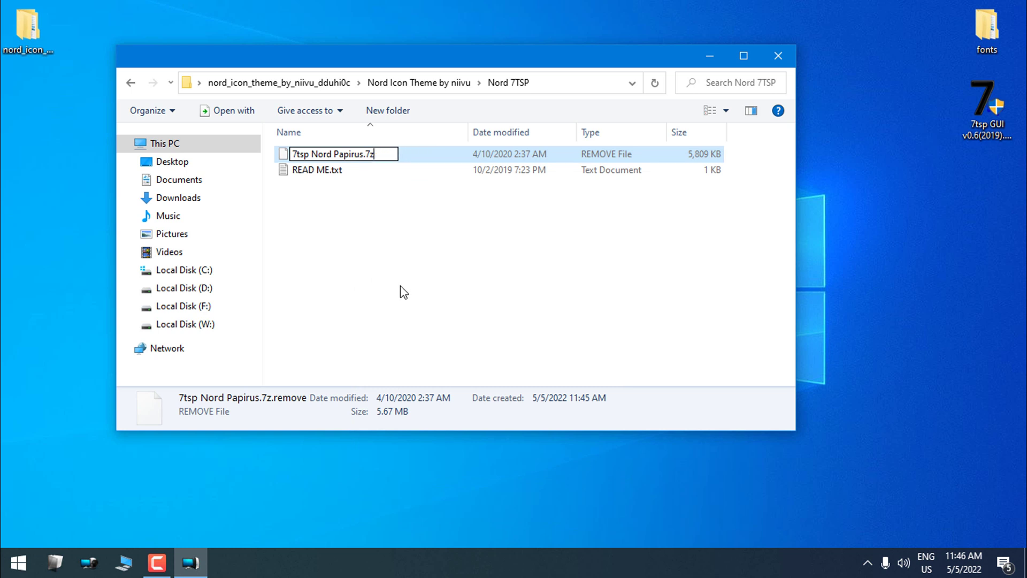
{"action": "key", "text": "Return"}
{"action": "left_click", "coordinate": [564, 287]}
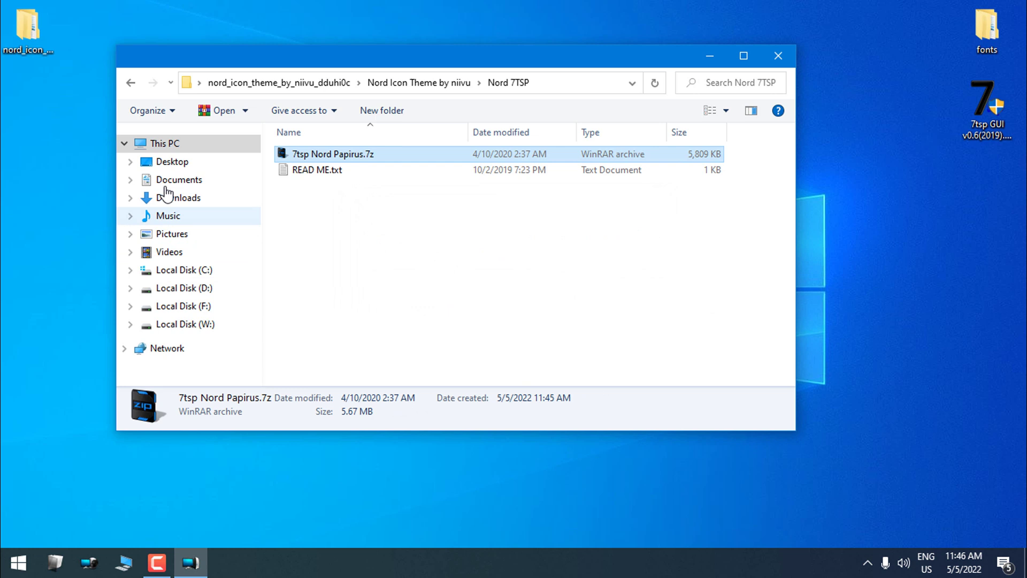
Step: Preview the Nord Folders icons, then open the Nord iPack folder
{"action": "left_click", "coordinate": [131, 83]}
{"action": "double_click", "coordinate": [316, 170]}
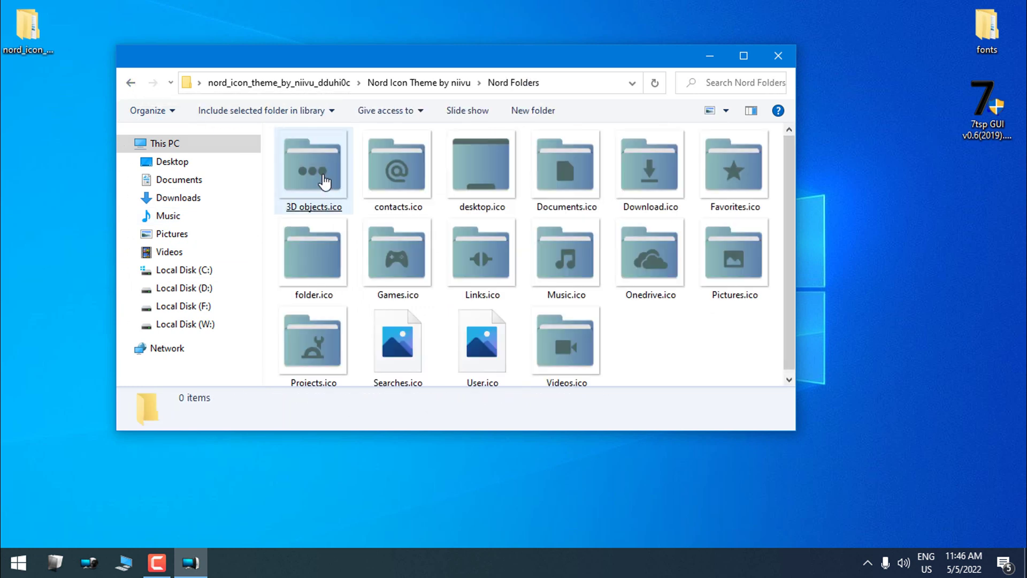
{"action": "left_click", "coordinate": [323, 181]}
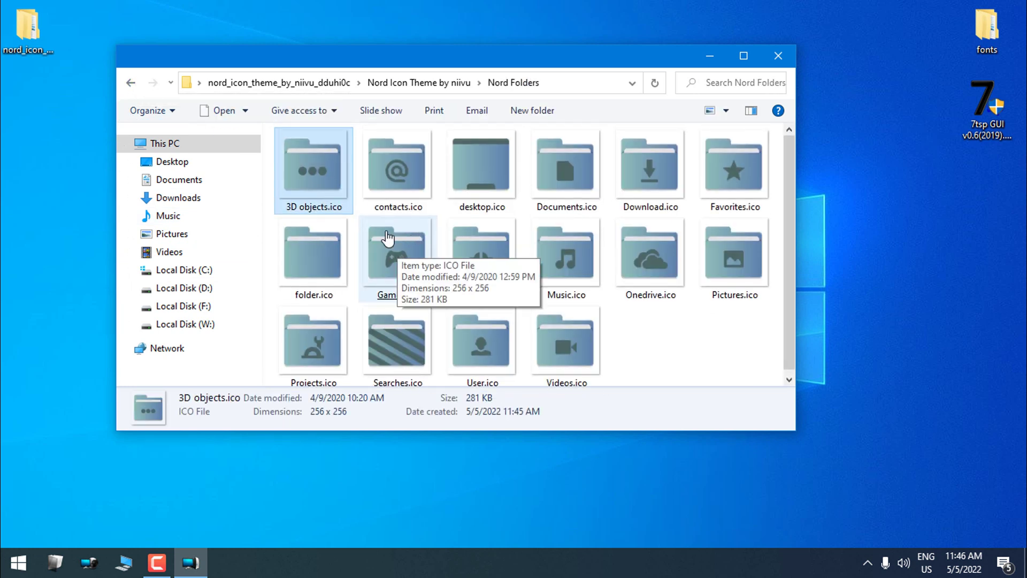
{"action": "left_click", "coordinate": [131, 83]}
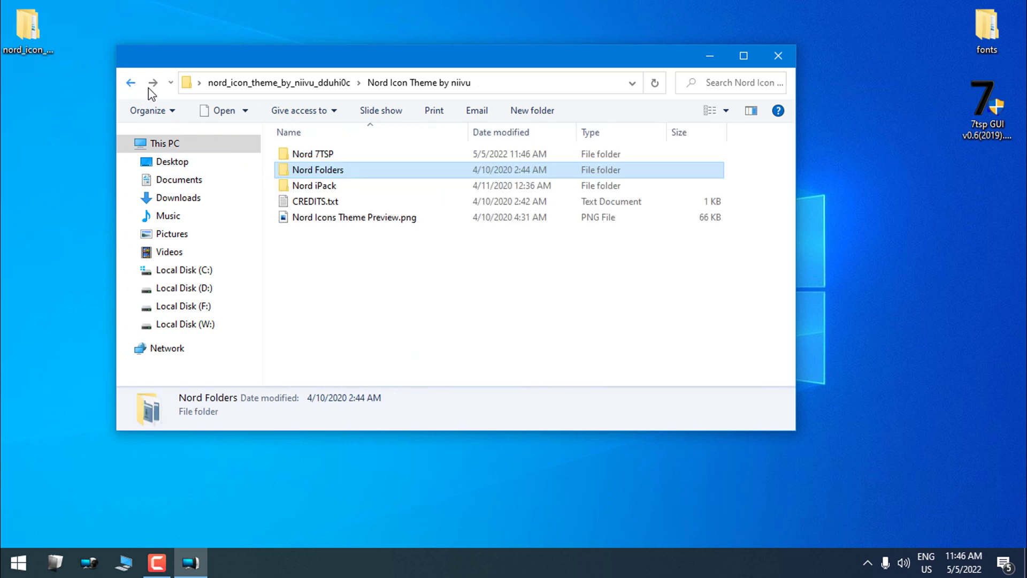
{"action": "left_click", "coordinate": [313, 185]}
{"action": "double_click", "coordinate": [314, 187]}
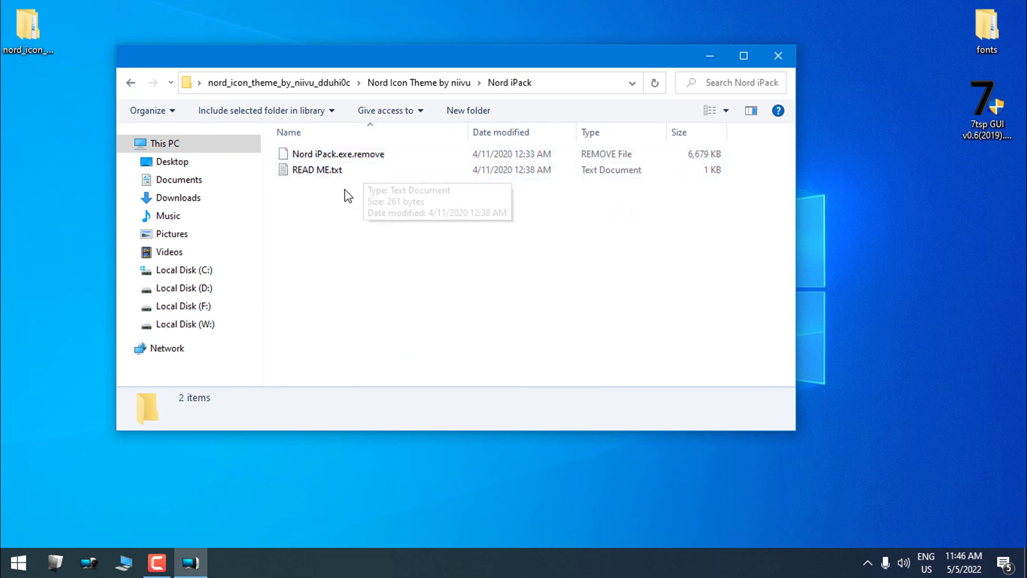
Step: Read READ ME.txt's warnings about builds above 1809 and the 7TSP package, then close it
{"action": "double_click", "coordinate": [319, 170]}
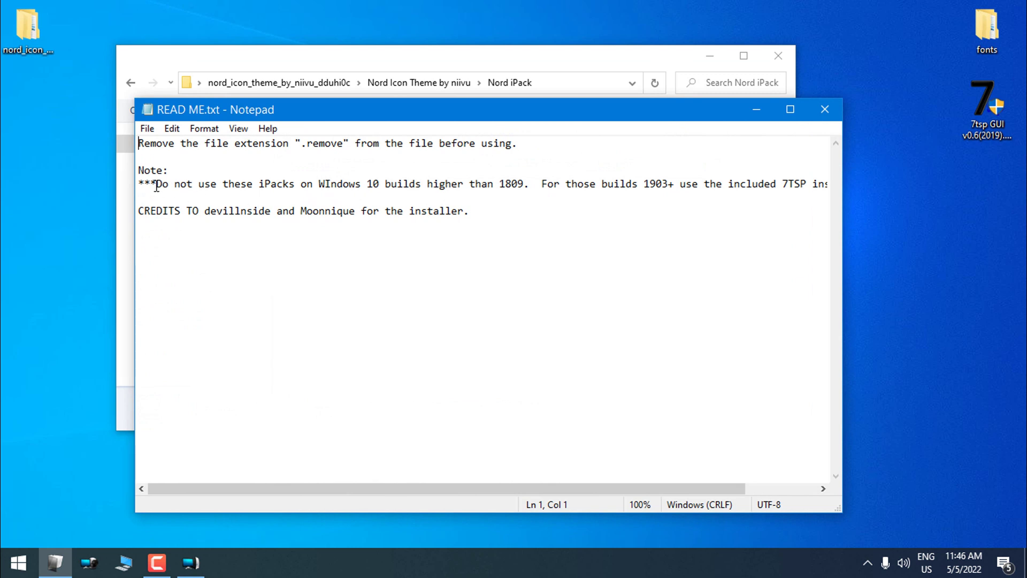
{"action": "left_click_drag", "start_coordinate": [170, 186], "coordinate": [523, 184]}
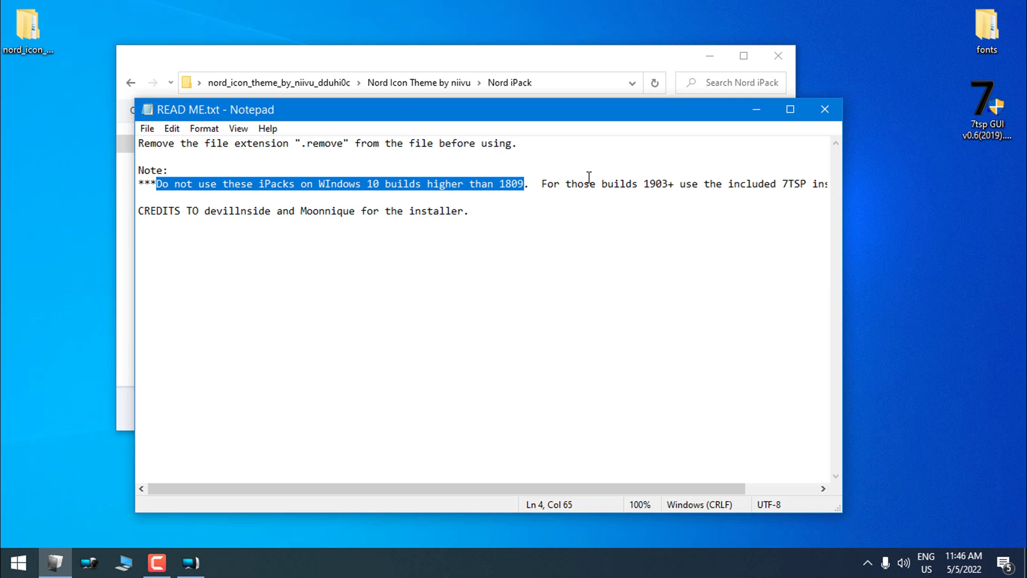
{"action": "left_click_drag", "start_coordinate": [561, 488], "coordinate": [713, 477]}
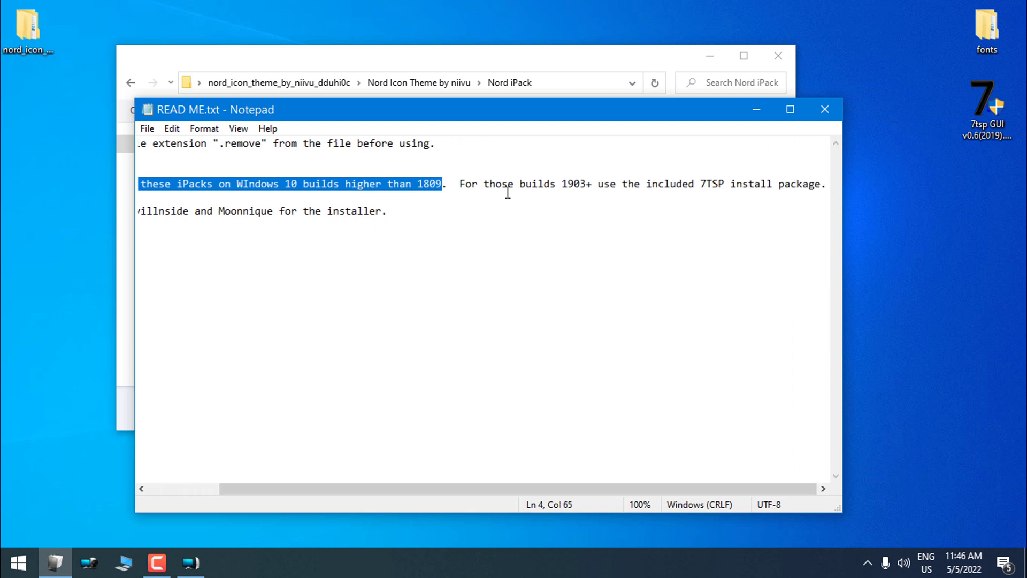
{"action": "left_click_drag", "start_coordinate": [460, 184], "coordinate": [856, 188]}
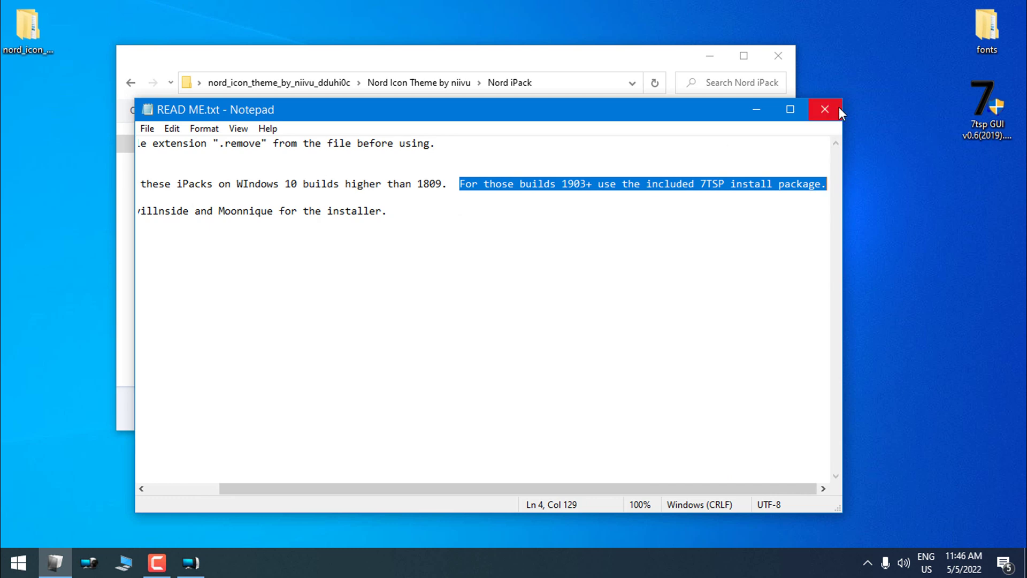
{"action": "left_click", "coordinate": [824, 110]}
Step: Close File Explorer and disable Avast shields permanently from its tray icon menu
{"action": "left_click", "coordinate": [131, 83]}
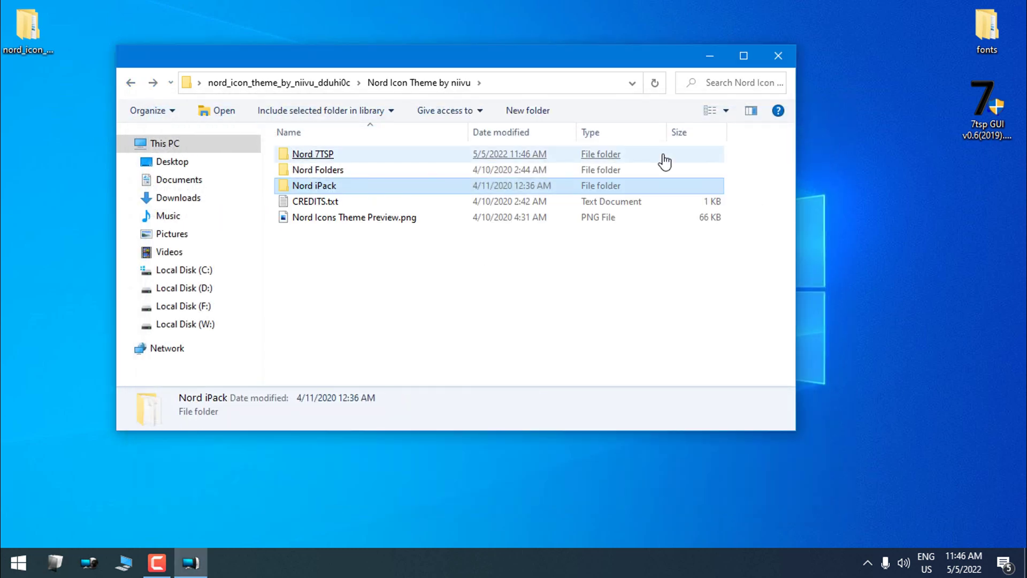
{"action": "left_click", "coordinate": [778, 56]}
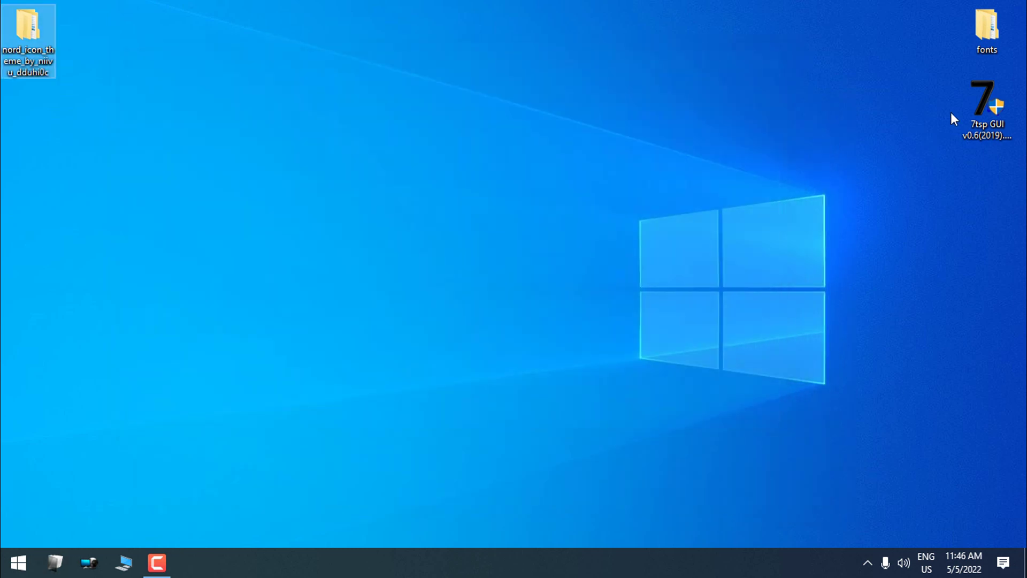
{"action": "left_click", "coordinate": [868, 562]}
{"action": "right_click", "coordinate": [837, 534]}
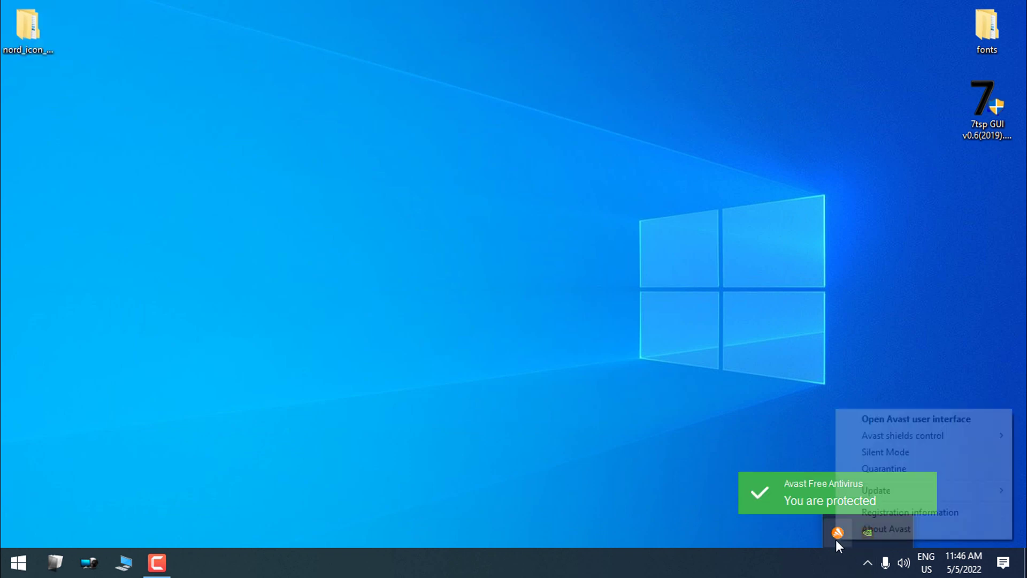
{"action": "mouse_move", "coordinate": [895, 436]}
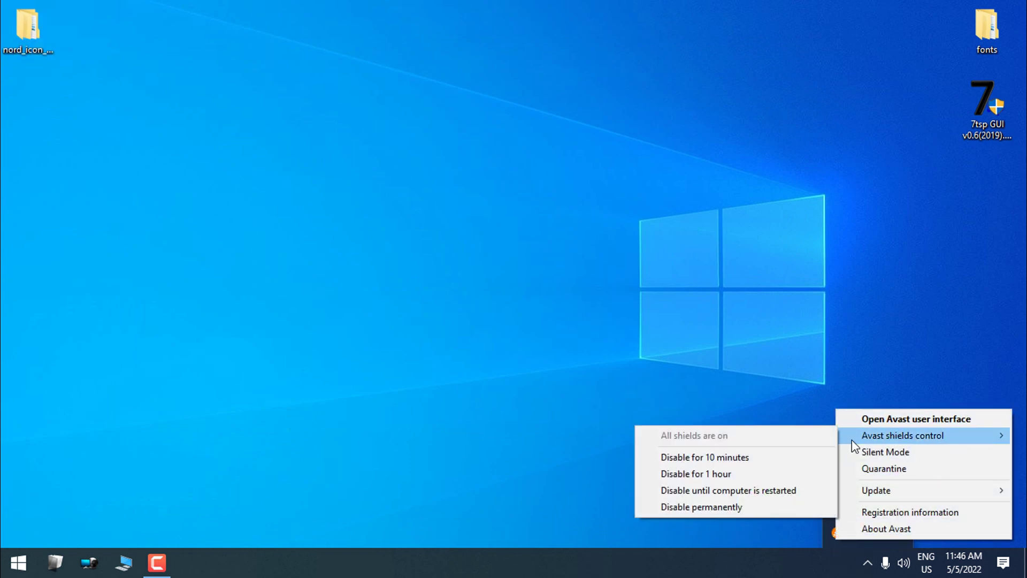
{"action": "left_click", "coordinate": [688, 506]}
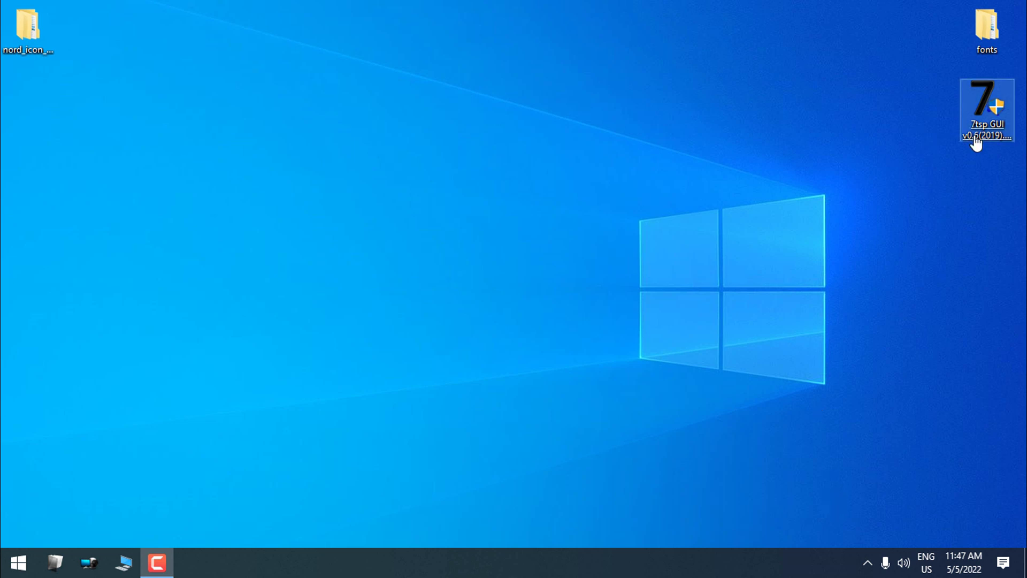
Step: Launch the 7tsp GUI from the desktop as administrator
{"action": "left_click", "coordinate": [990, 113]}
{"action": "right_click", "coordinate": [990, 113]}
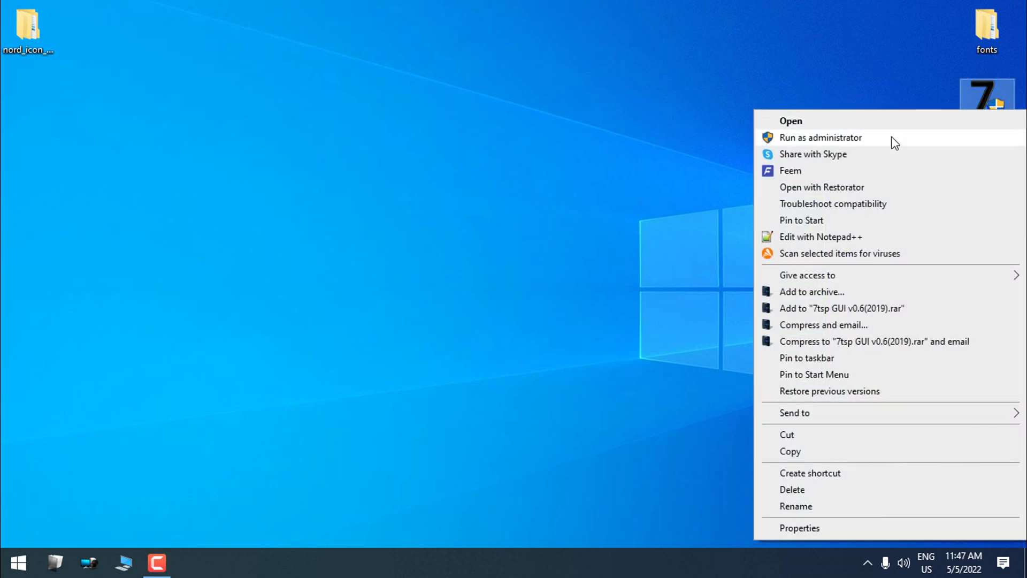
{"action": "left_click", "coordinate": [844, 139]}
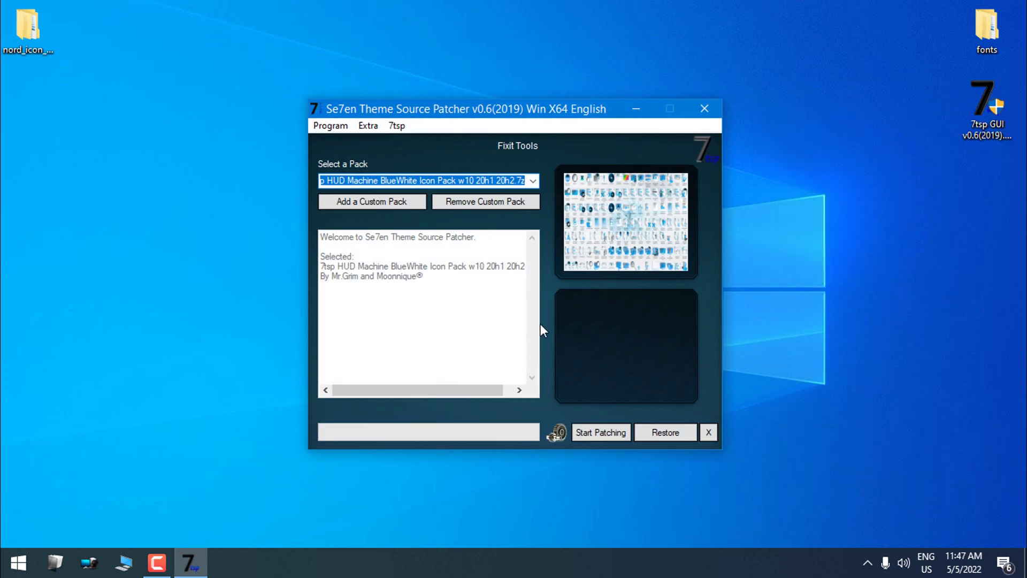
Step: Save Extra > Options with Create new Restore Point kept checked
{"action": "left_click", "coordinate": [368, 125]}
{"action": "left_click", "coordinate": [385, 139]}
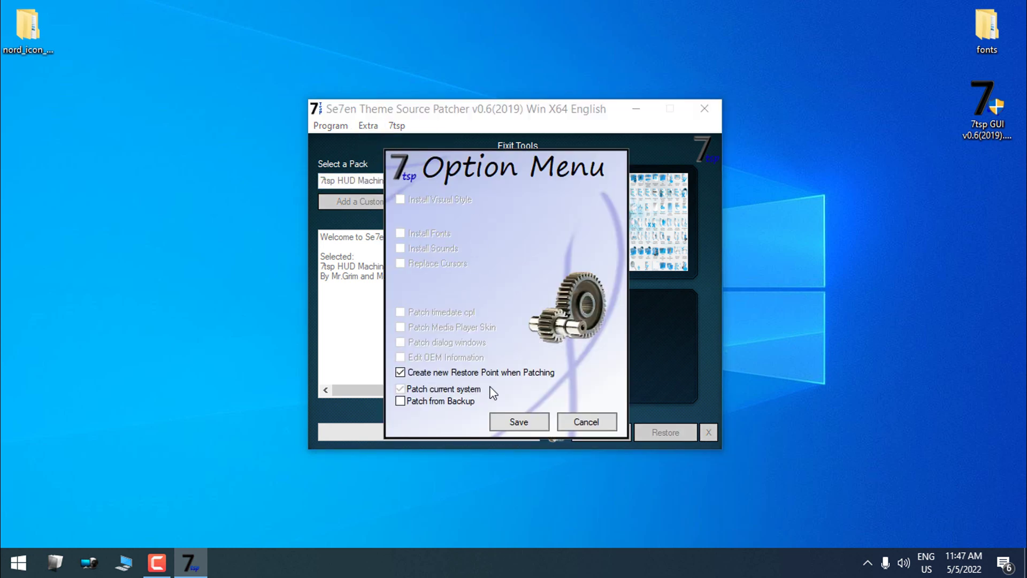
{"action": "left_click", "coordinate": [519, 422]}
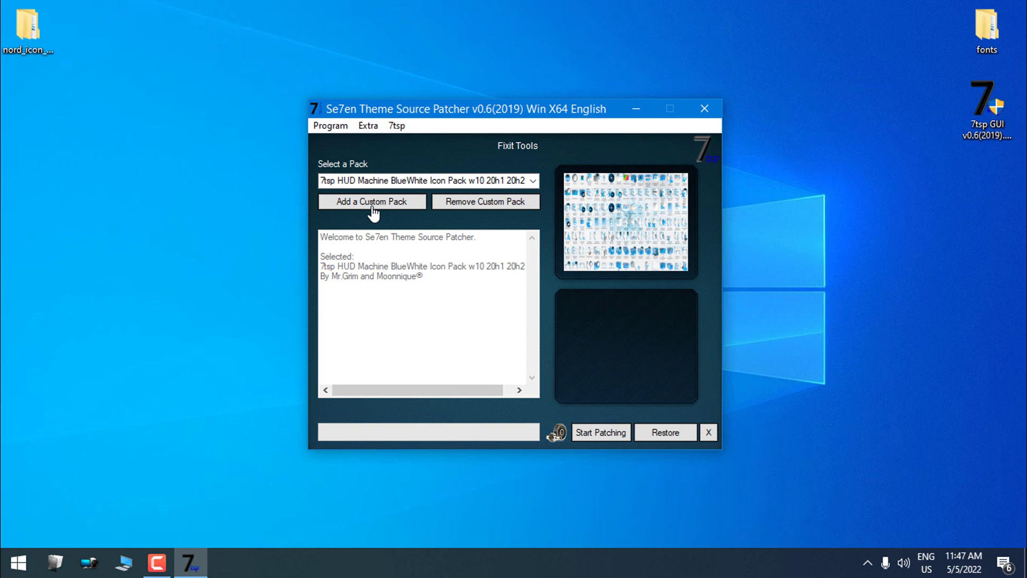
Step: Add custom pack 7tsp Nord Papirus.7z from nord_icon_theme > Nord 7TSP and view its preview
{"action": "left_click", "coordinate": [373, 207]}
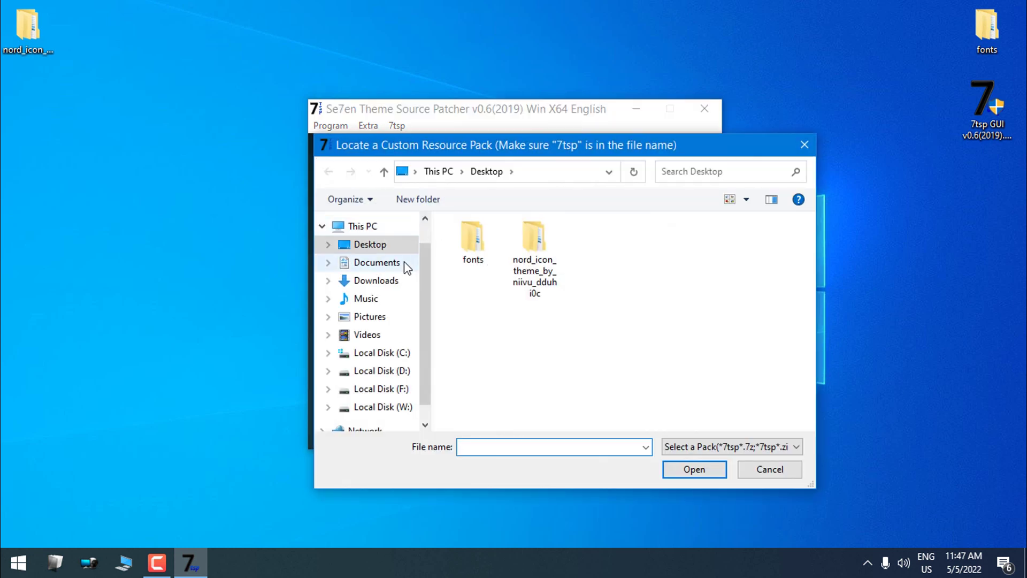
{"action": "left_click", "coordinate": [561, 251]}
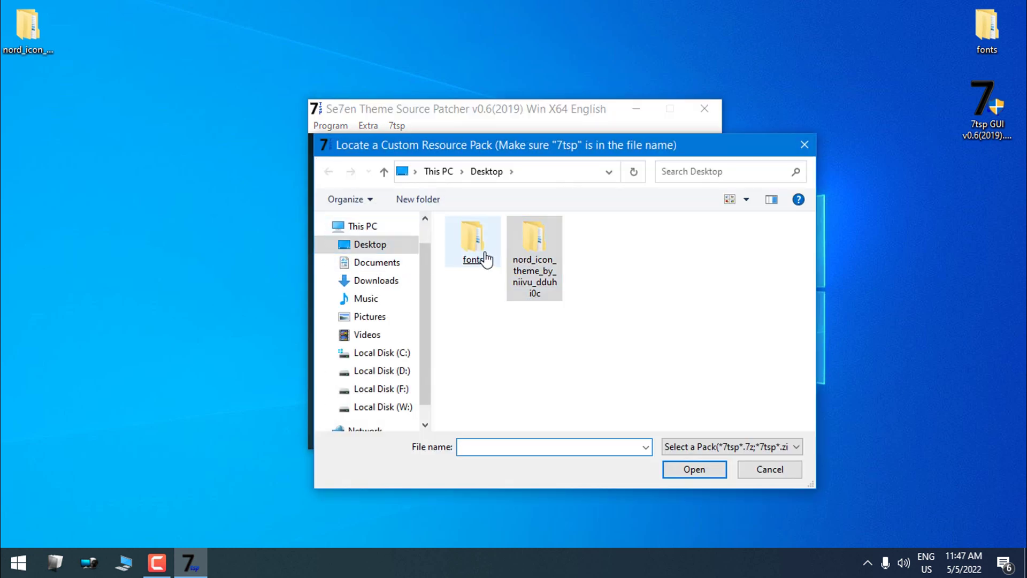
{"action": "double_click", "coordinate": [537, 252]}
{"action": "double_click", "coordinate": [504, 245]}
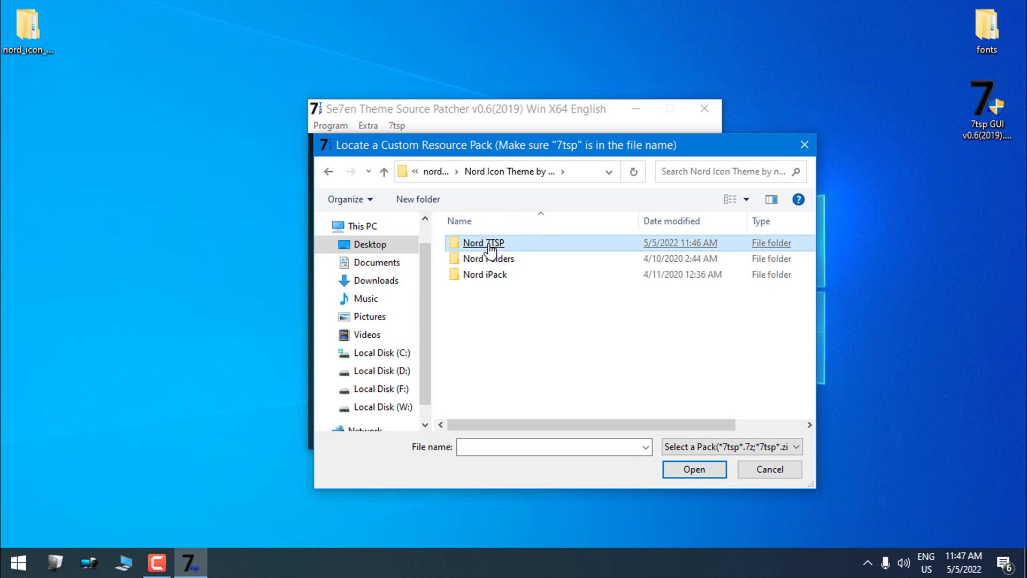
{"action": "double_click", "coordinate": [488, 243]}
{"action": "left_click", "coordinate": [484, 245]}
{"action": "double_click", "coordinate": [484, 245]}
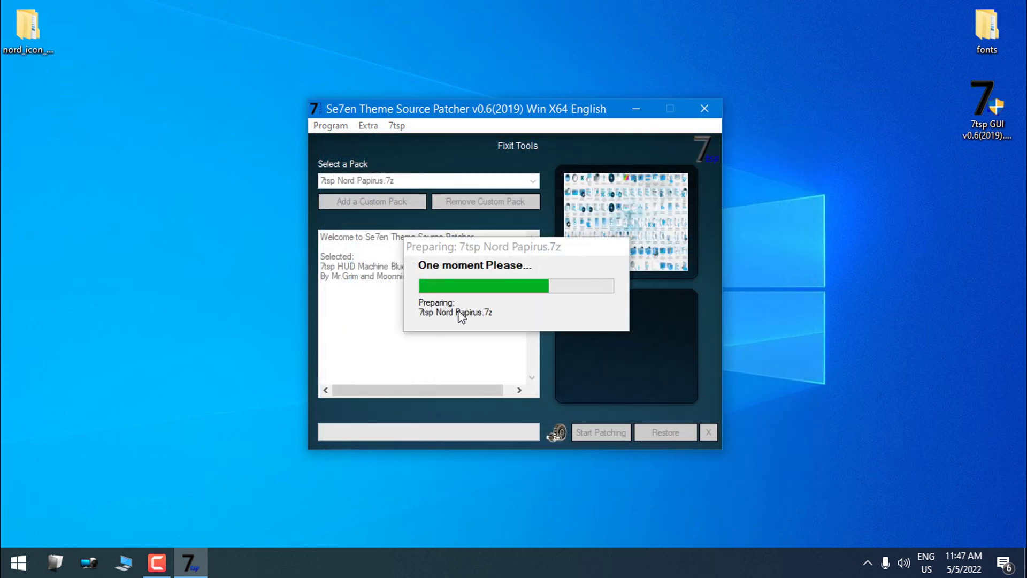
{"action": "left_click", "coordinate": [592, 266]}
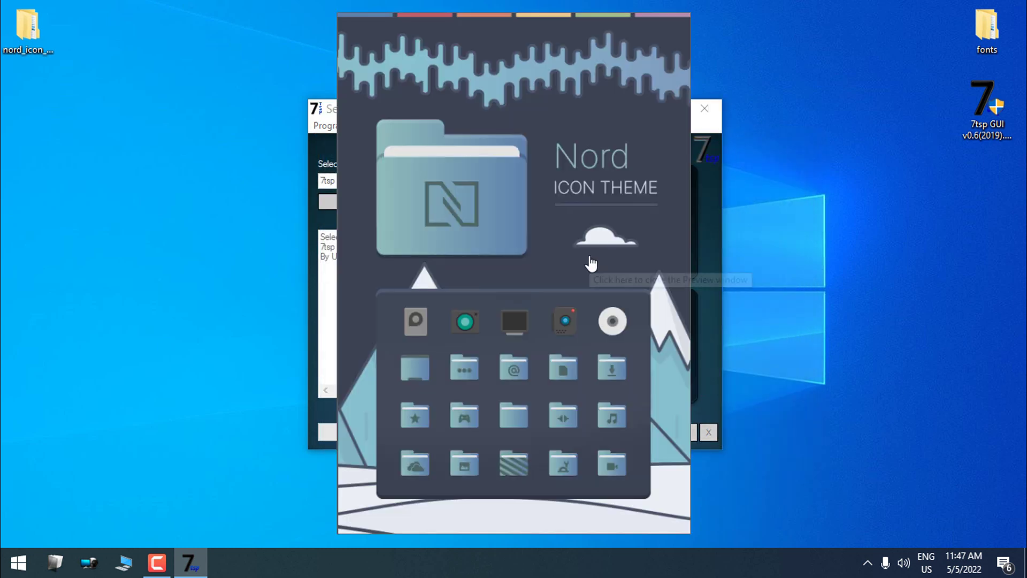
{"action": "left_click", "coordinate": [685, 250]}
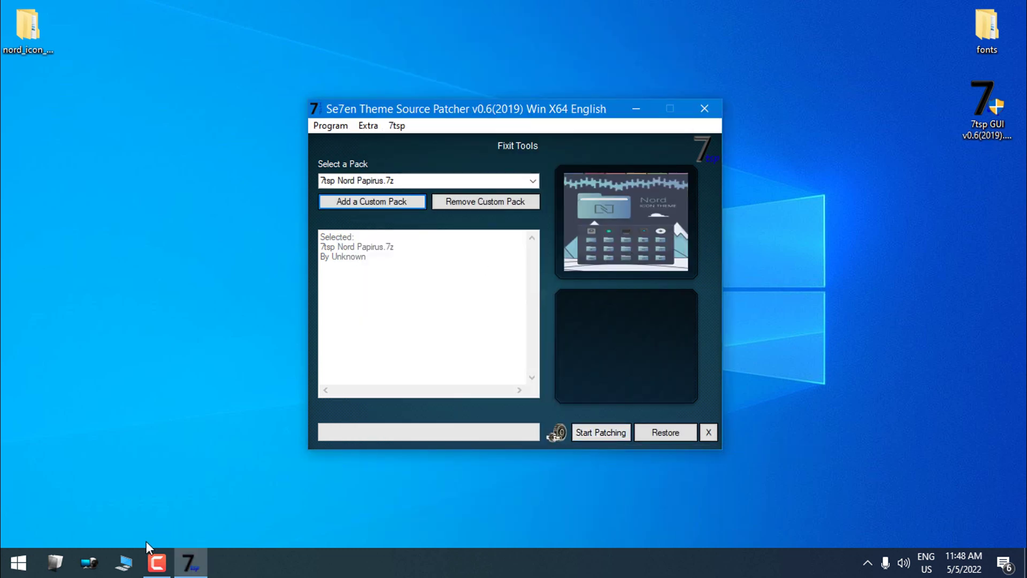
Step: Open This PC, move the window up-left, and collapse the Folders (6) group
{"action": "left_click", "coordinate": [124, 562]}
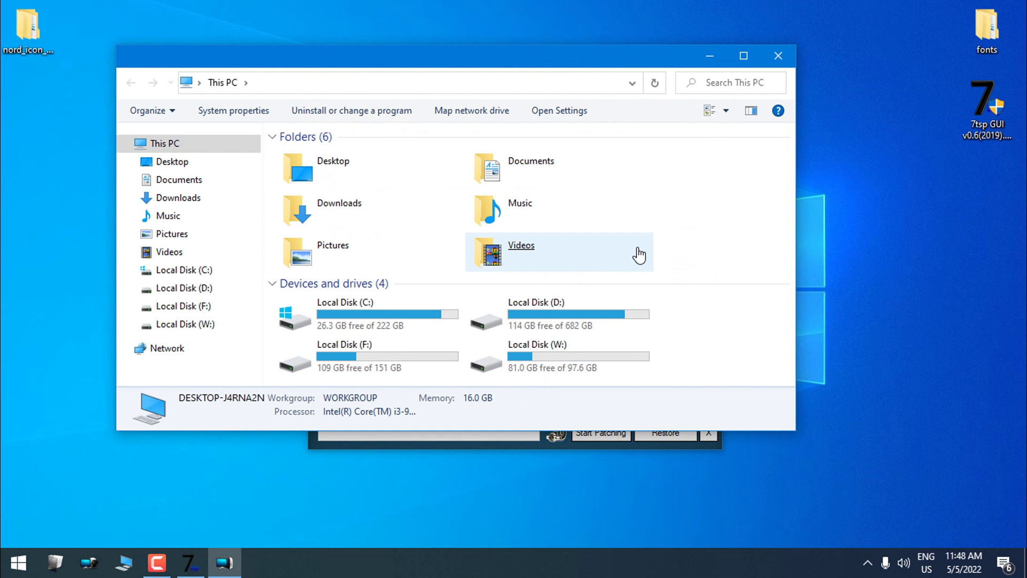
{"action": "left_click_drag", "start_coordinate": [532, 52], "coordinate": [460, 11]}
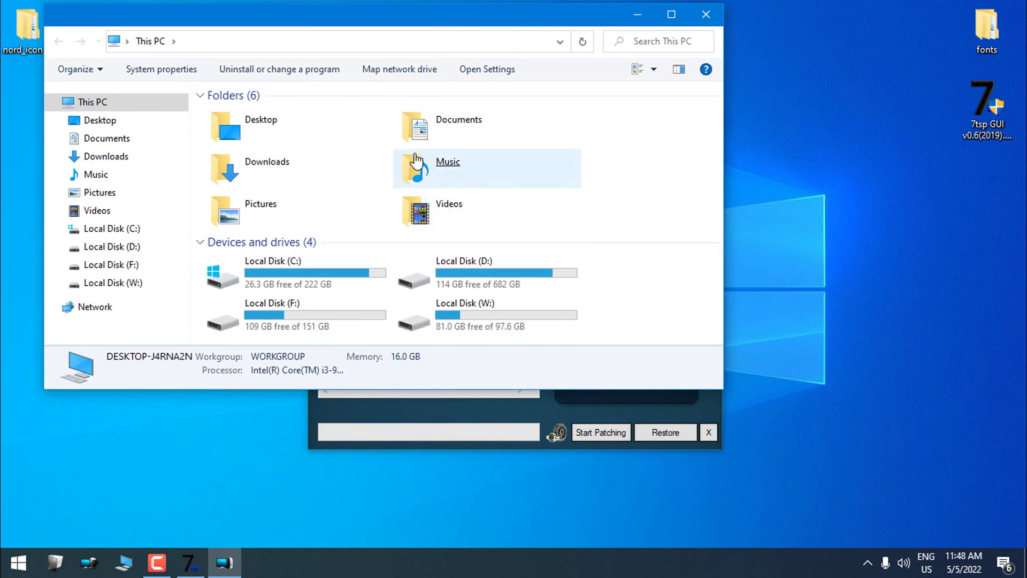
{"action": "left_click", "coordinate": [206, 98]}
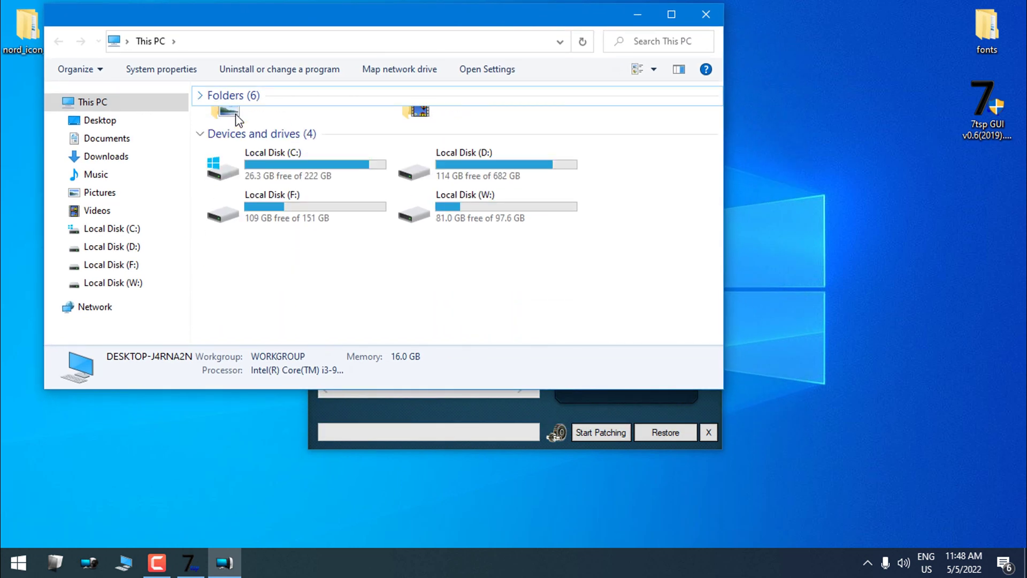
{"action": "right_click", "coordinate": [377, 277]}
{"action": "left_click", "coordinate": [447, 246]}
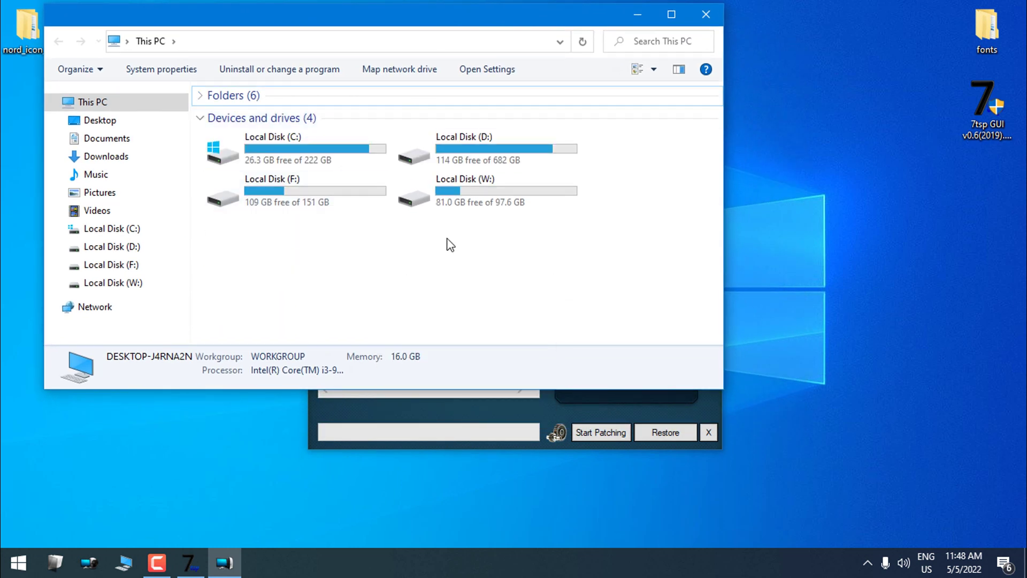
Step: Close This PC, start patching with Nord Papirus, confirm Yes, and wait for System patched
{"action": "left_click", "coordinate": [706, 16]}
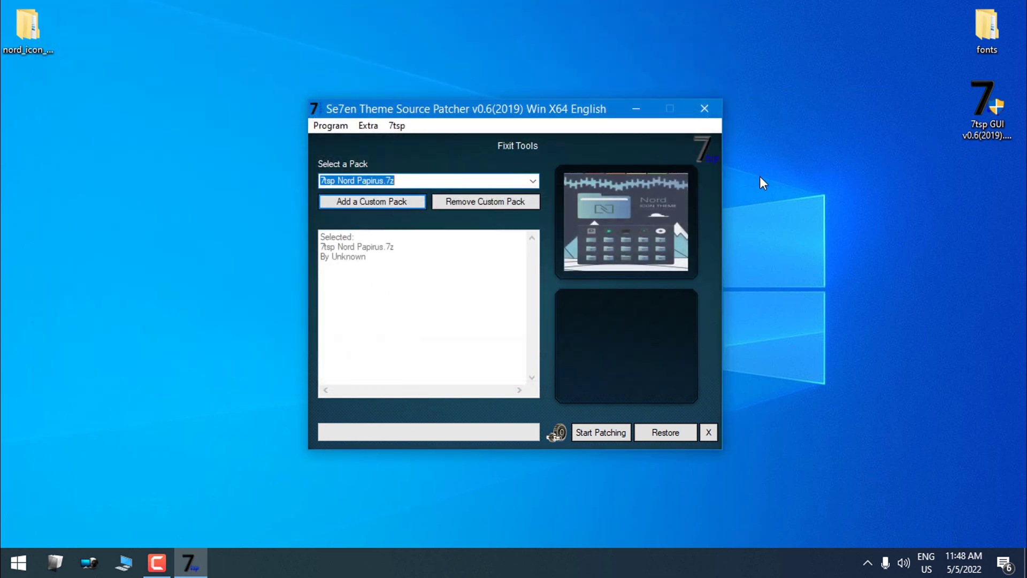
{"action": "left_click", "coordinate": [598, 434]}
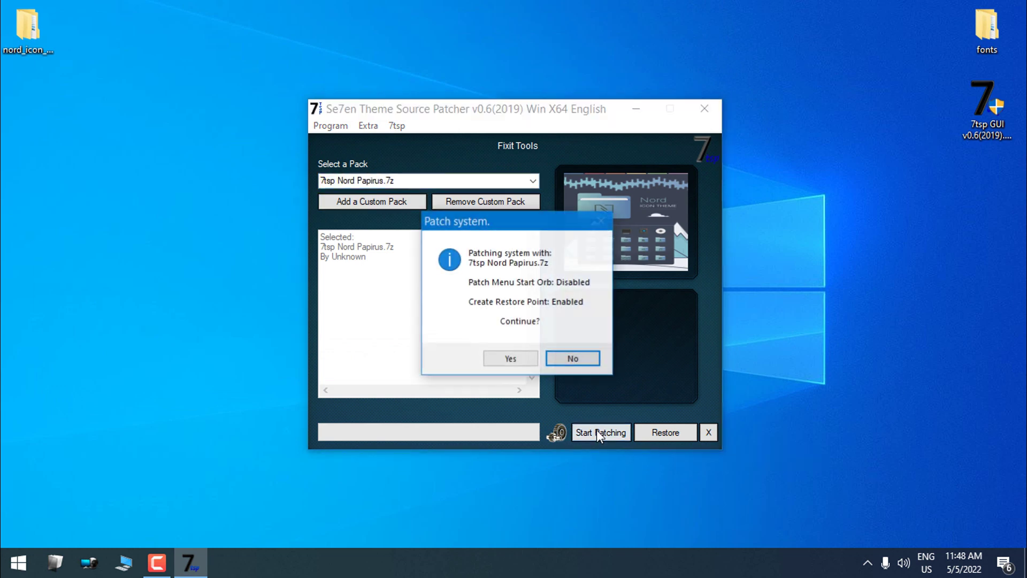
{"action": "left_click", "coordinate": [527, 367]}
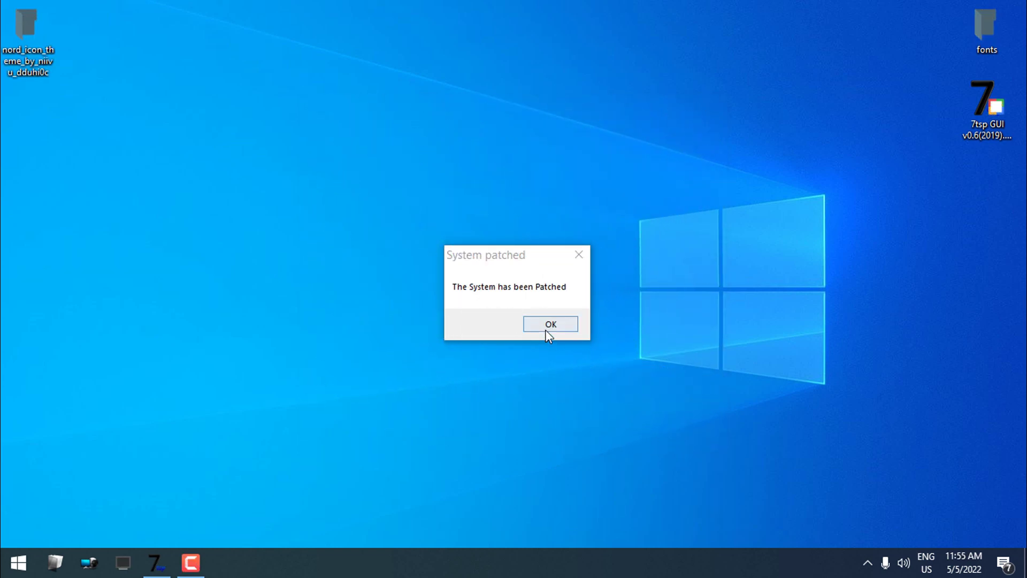
{"action": "left_click_drag", "start_coordinate": [522, 259], "coordinate": [483, 243]}
Step: Dismiss System patched, inspect Nord icons in This PC's Folders and Local Disk (C:), then close Explorer
{"action": "left_click", "coordinate": [511, 309]}
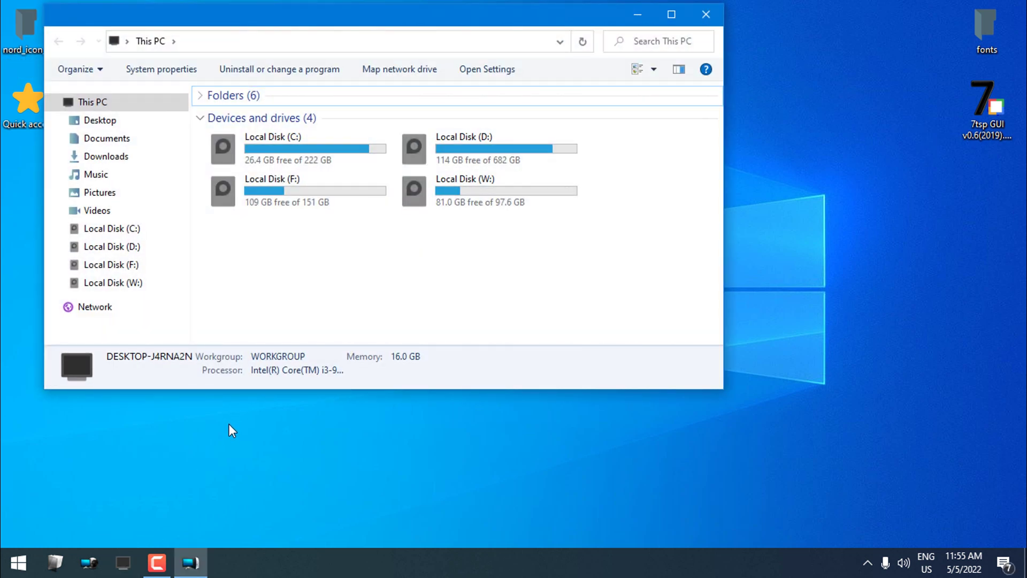
{"action": "left_click", "coordinate": [229, 424]}
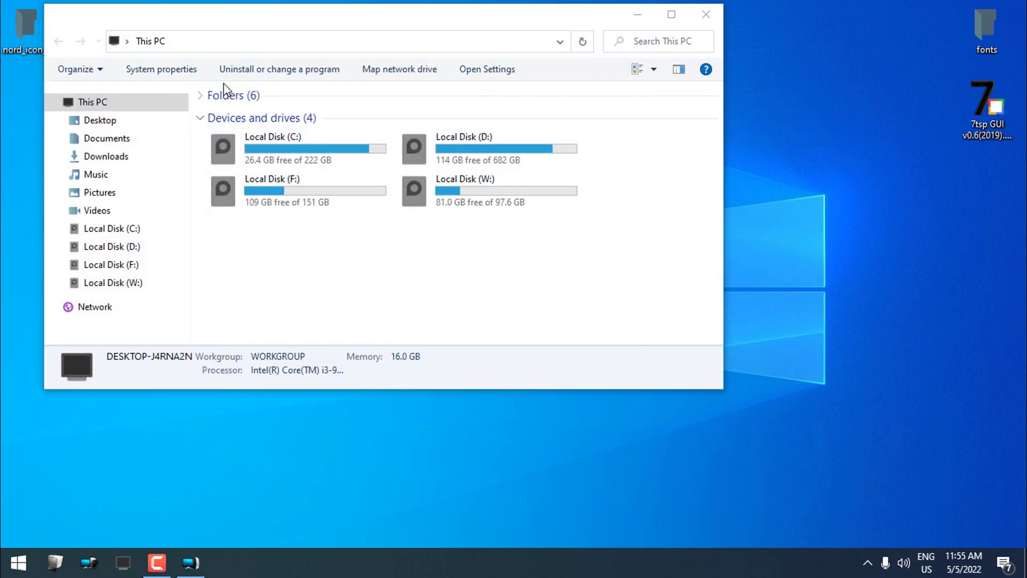
{"action": "left_click", "coordinate": [203, 99]}
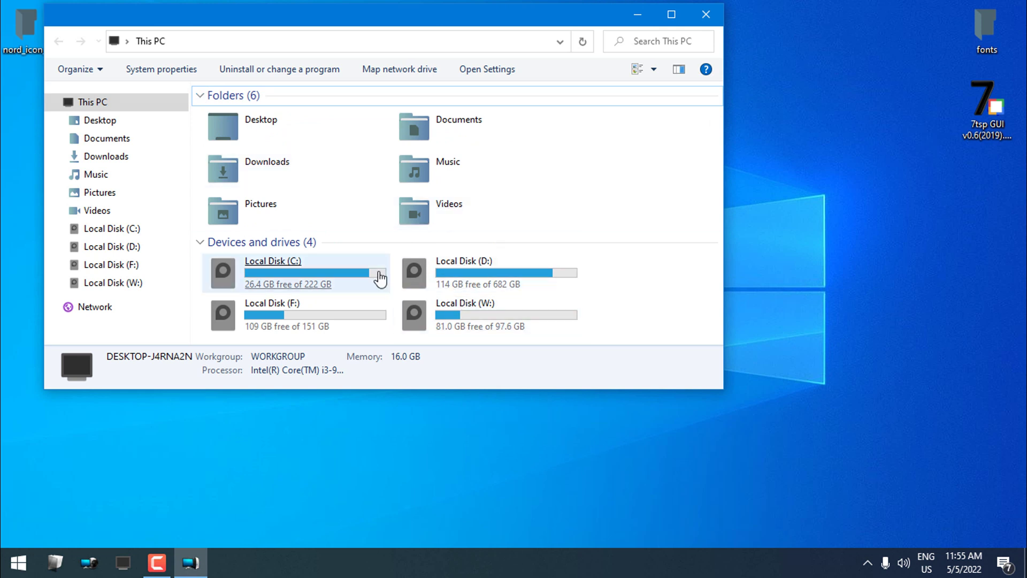
{"action": "double_click", "coordinate": [311, 277]}
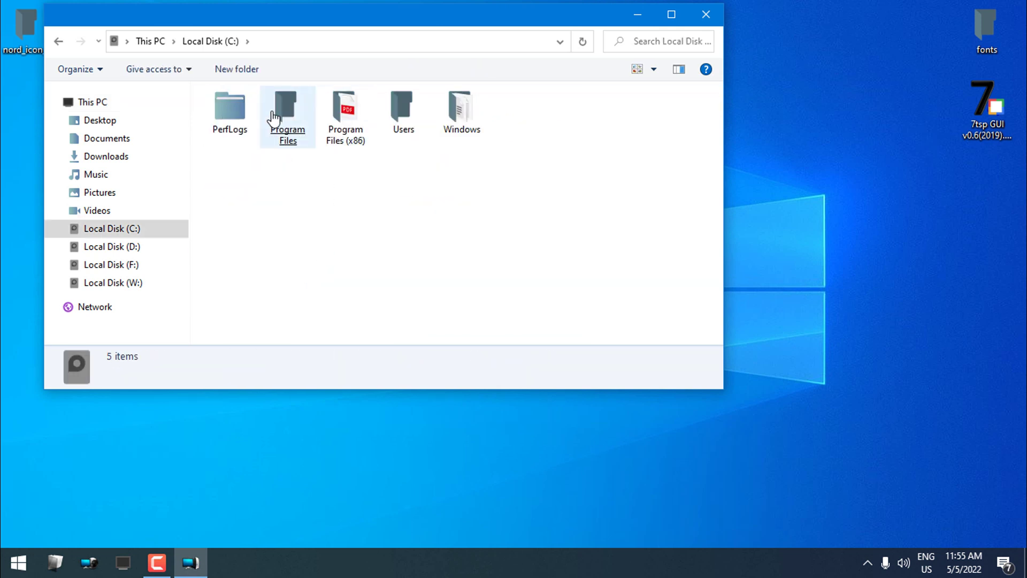
{"action": "right_click", "coordinate": [330, 203]}
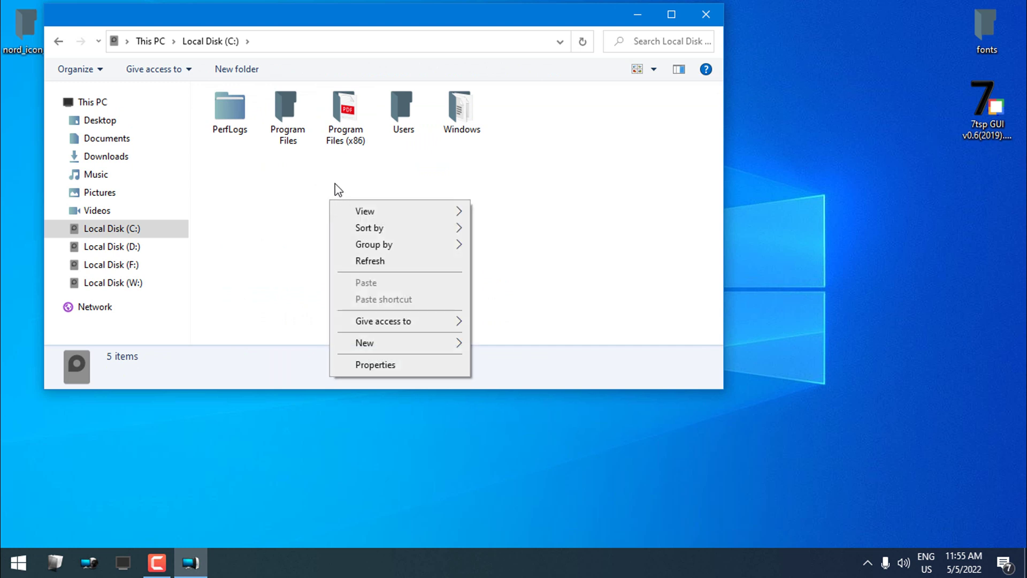
{"action": "left_click", "coordinate": [59, 42]}
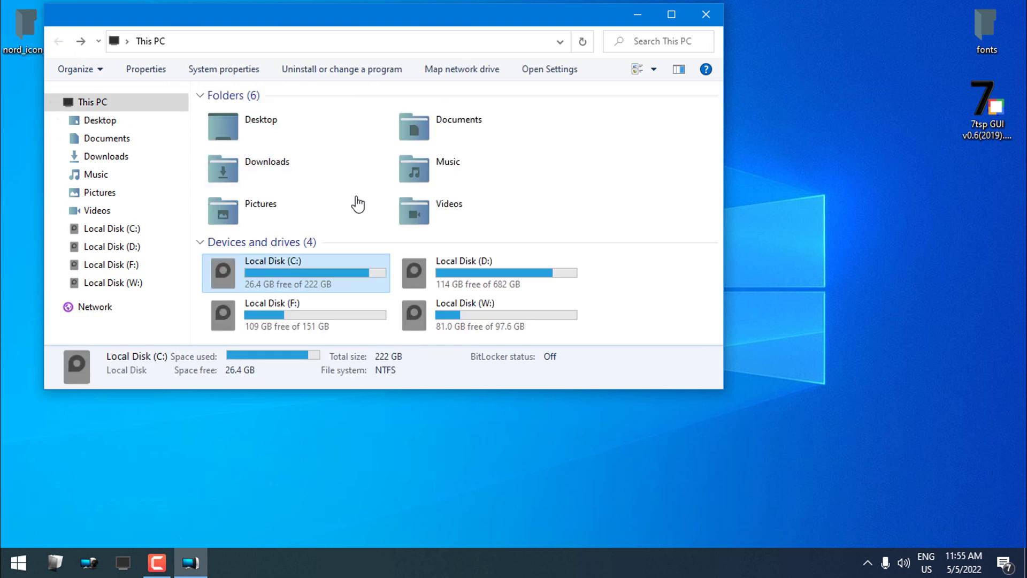
{"action": "left_click", "coordinate": [706, 16]}
{"action": "left_click", "coordinate": [19, 561]}
Step: In Control Panel's Large icons view, tick 'Always show icons, never thumbnails' under File Explorer Options
{"action": "left_click", "coordinate": [251, 445]}
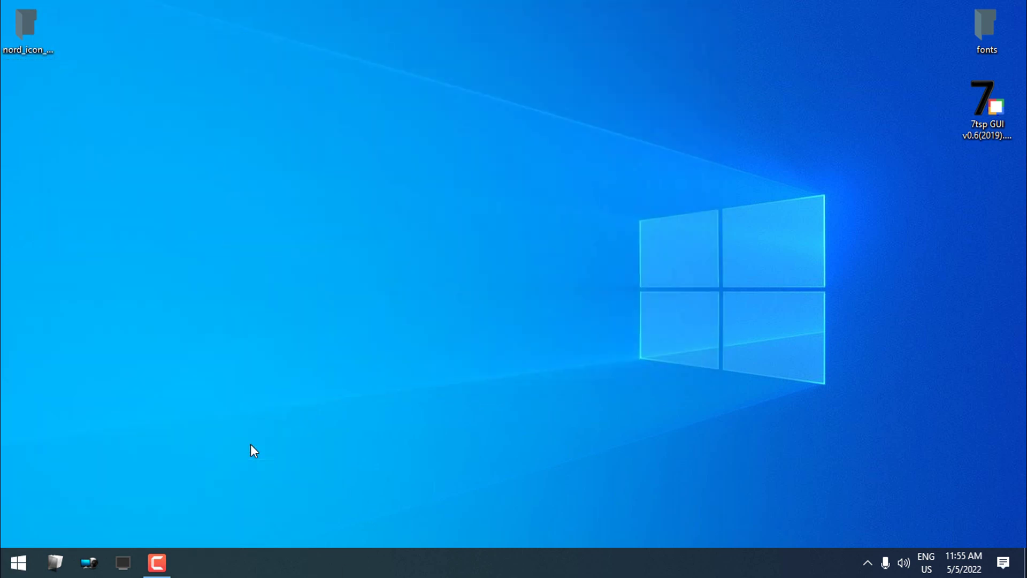
{"action": "left_click", "coordinate": [739, 73]}
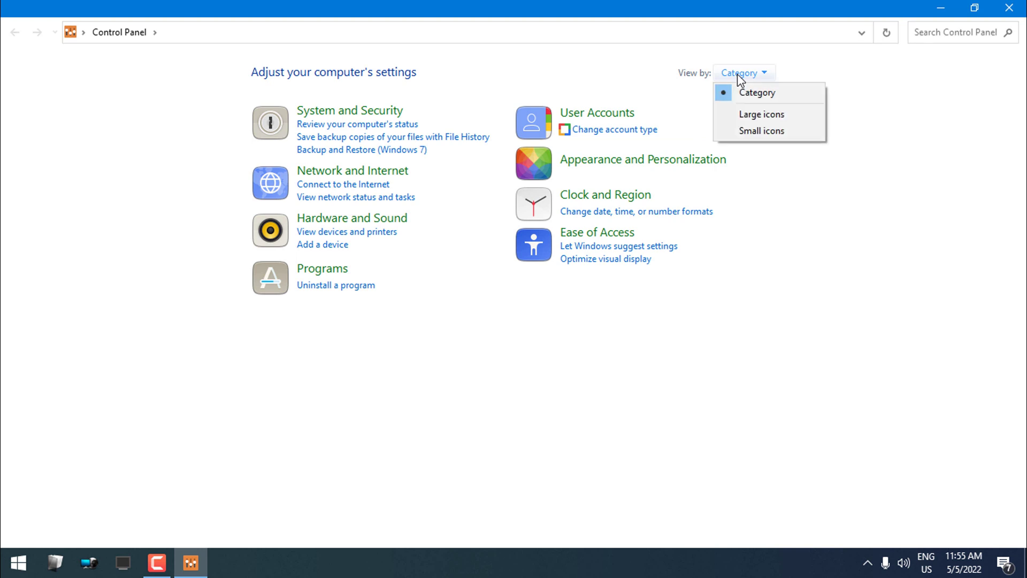
{"action": "left_click", "coordinate": [742, 114]}
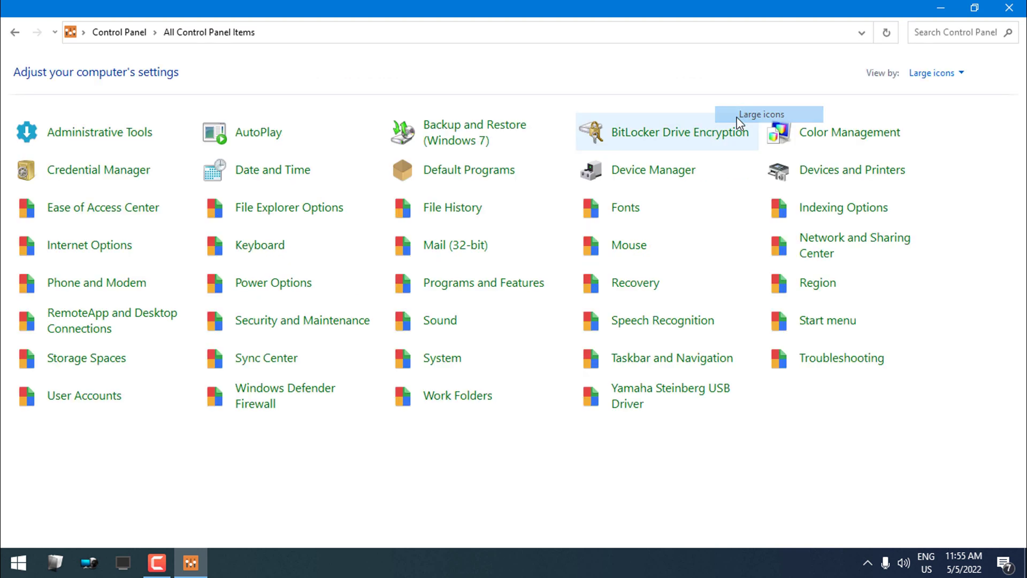
{"action": "left_click", "coordinate": [285, 213]}
{"action": "left_click", "coordinate": [160, 136]}
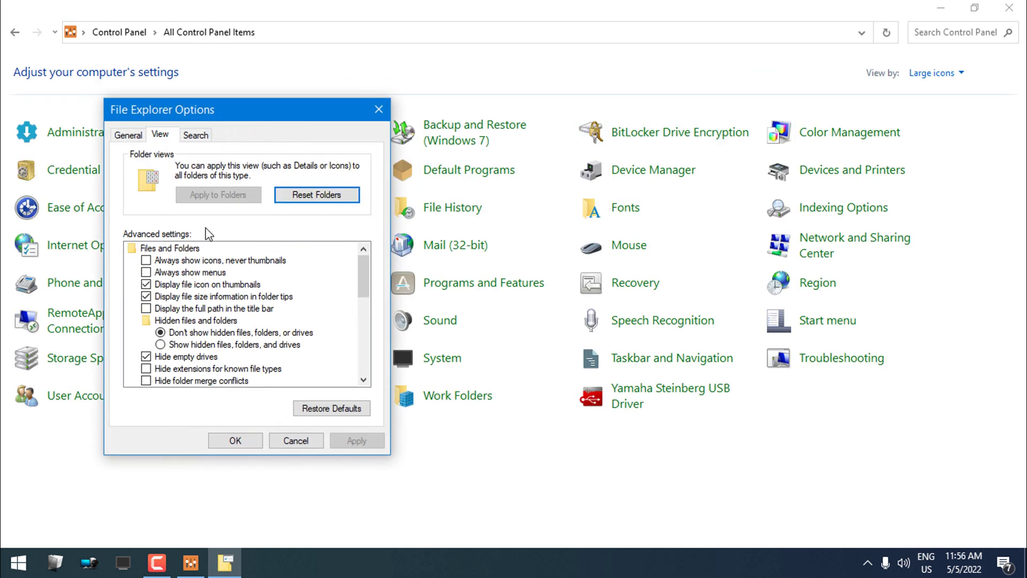
{"action": "left_click", "coordinate": [146, 260]}
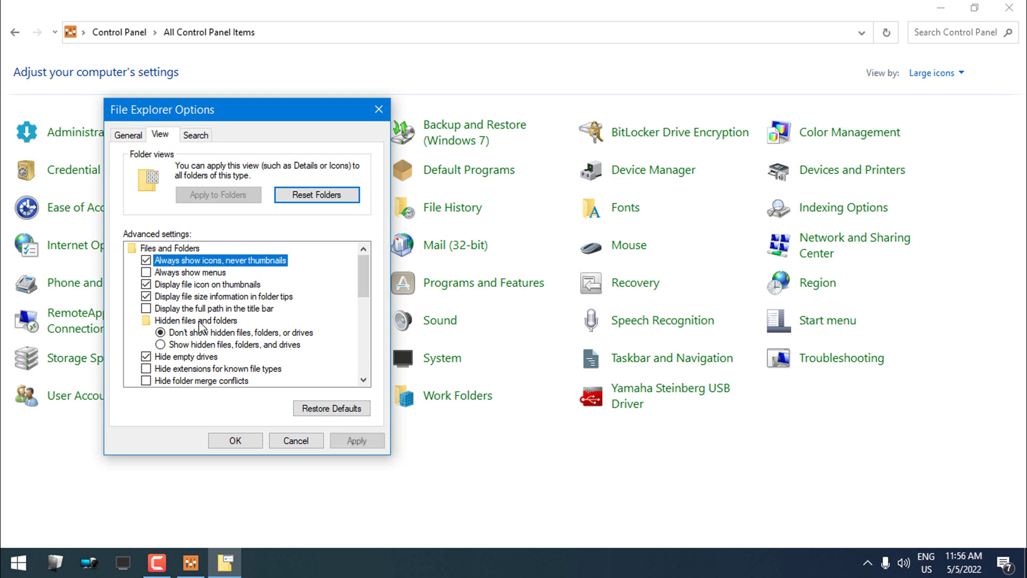
{"action": "left_click", "coordinate": [235, 440]}
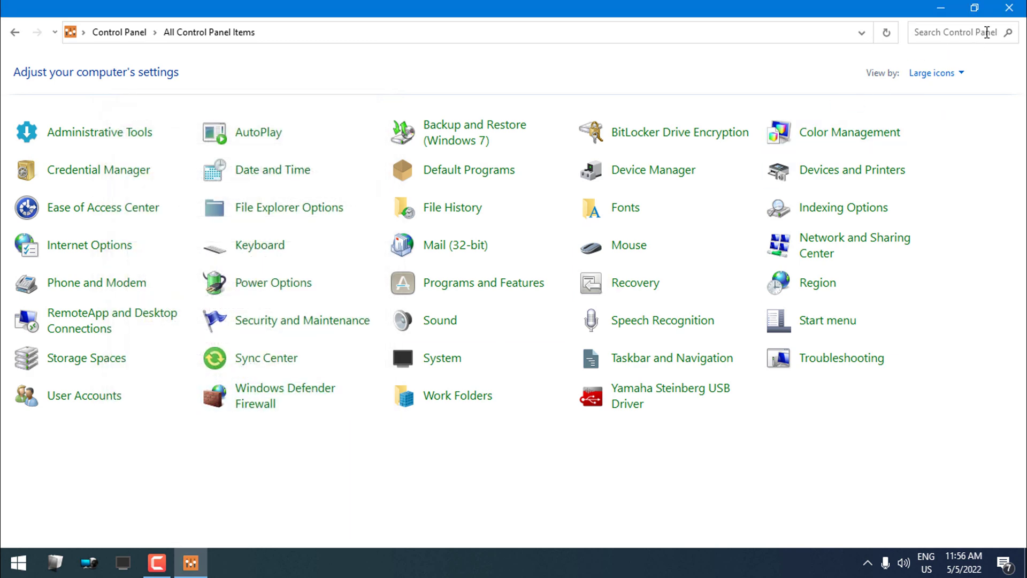
{"action": "left_click", "coordinate": [1007, 13]}
Step: Look through This PC and Local Disk (C:) in File Explorer, then close it
{"action": "left_click", "coordinate": [125, 561]}
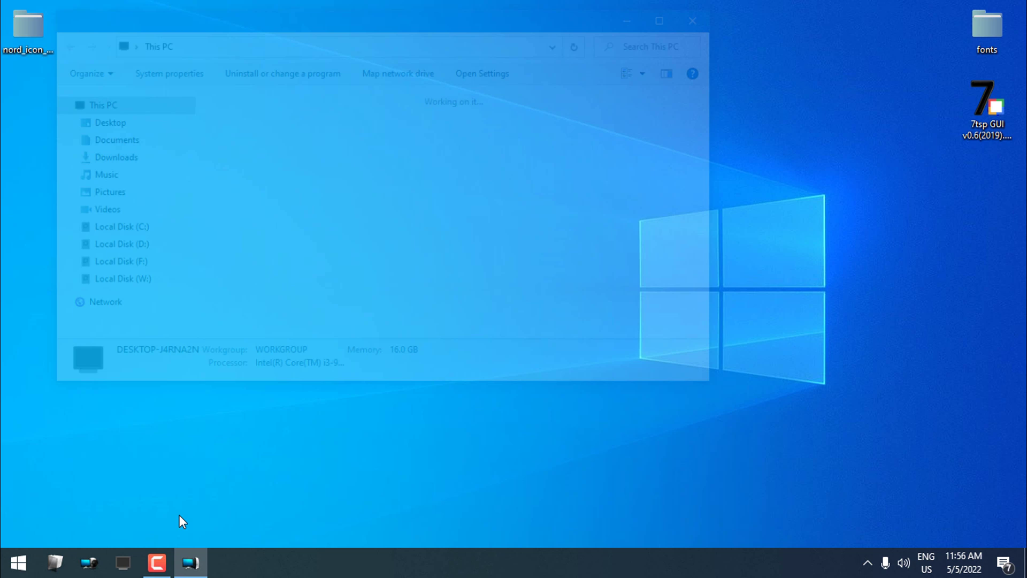
{"action": "double_click", "coordinate": [300, 283]}
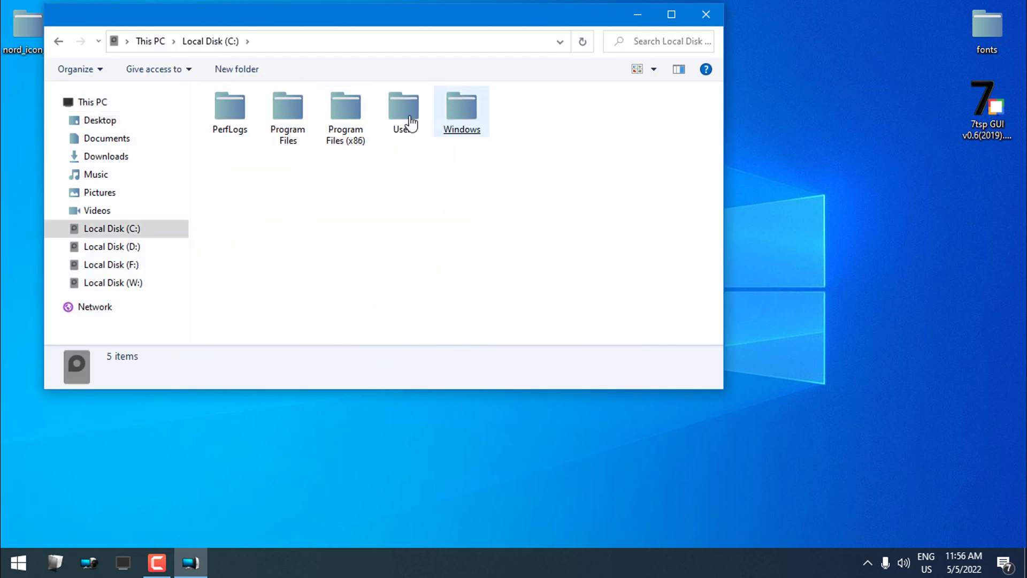
{"action": "left_click", "coordinate": [96, 102]}
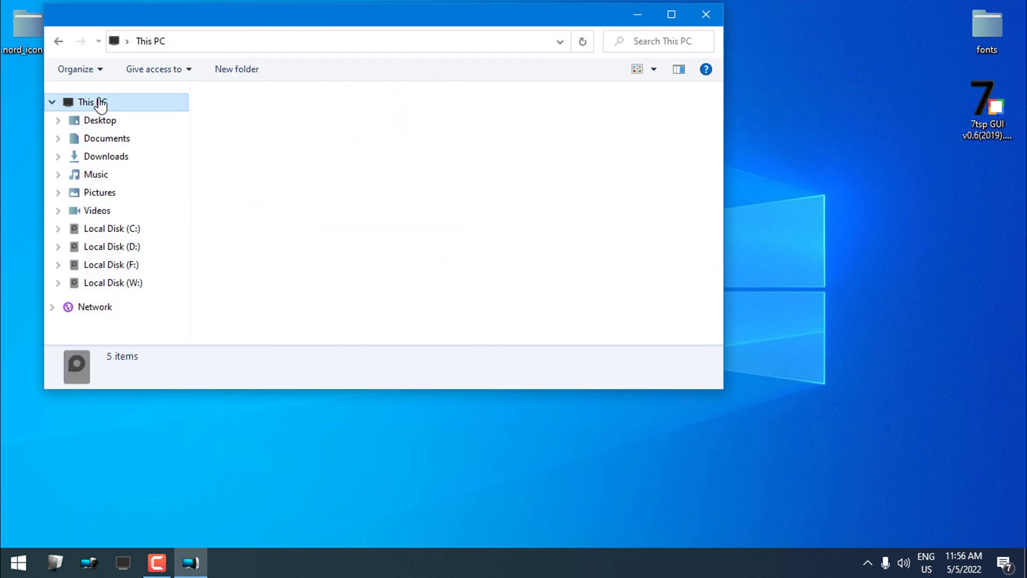
{"action": "left_click", "coordinate": [706, 15]}
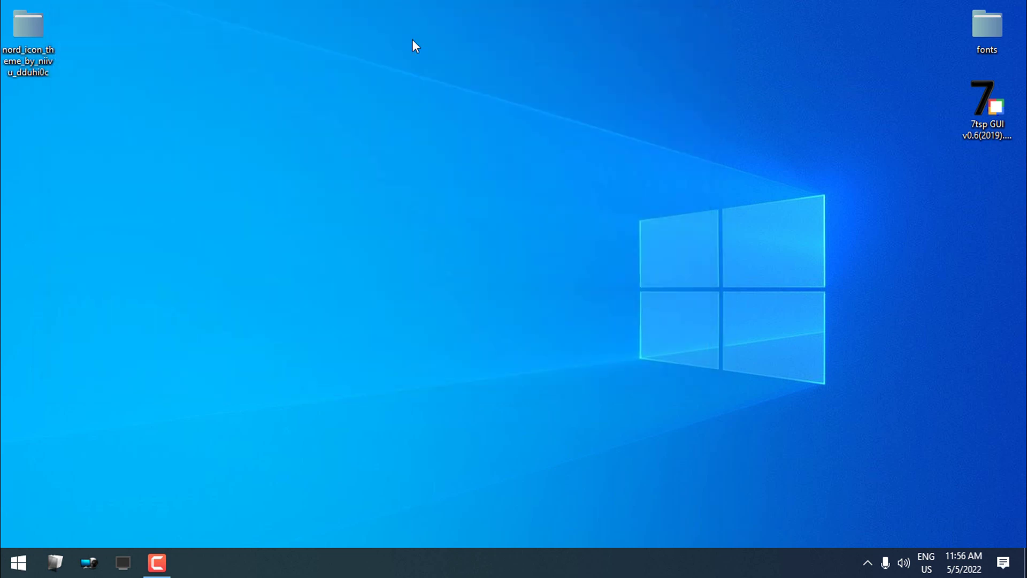
Step: Refresh the desktop and delete the nord_icon_theme_by_niivu_dduhi0c folder
{"action": "right_click", "coordinate": [106, 70]}
{"action": "left_click", "coordinate": [128, 114]}
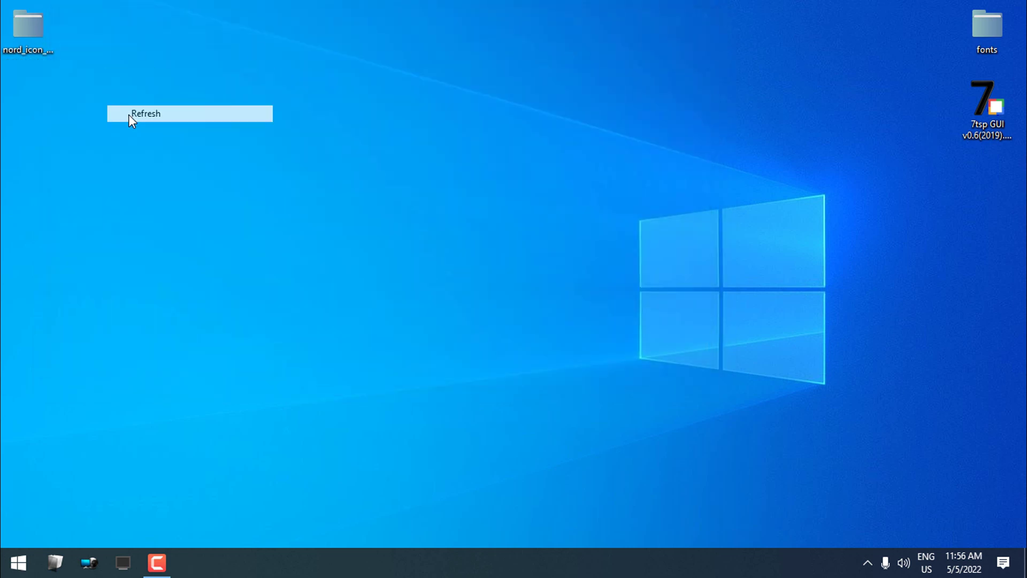
{"action": "right_click", "coordinate": [28, 30]}
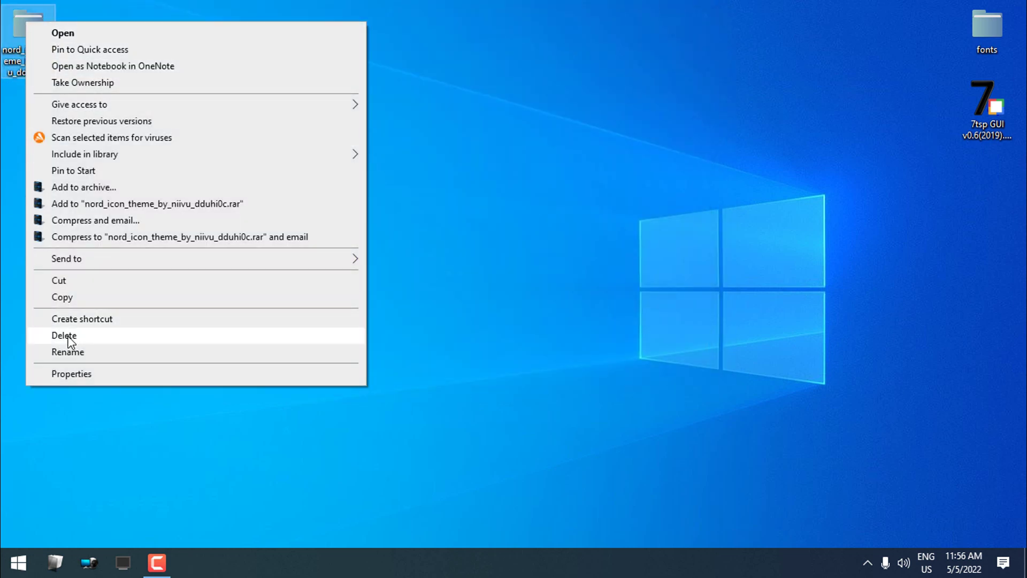
{"action": "left_click", "coordinate": [64, 335]}
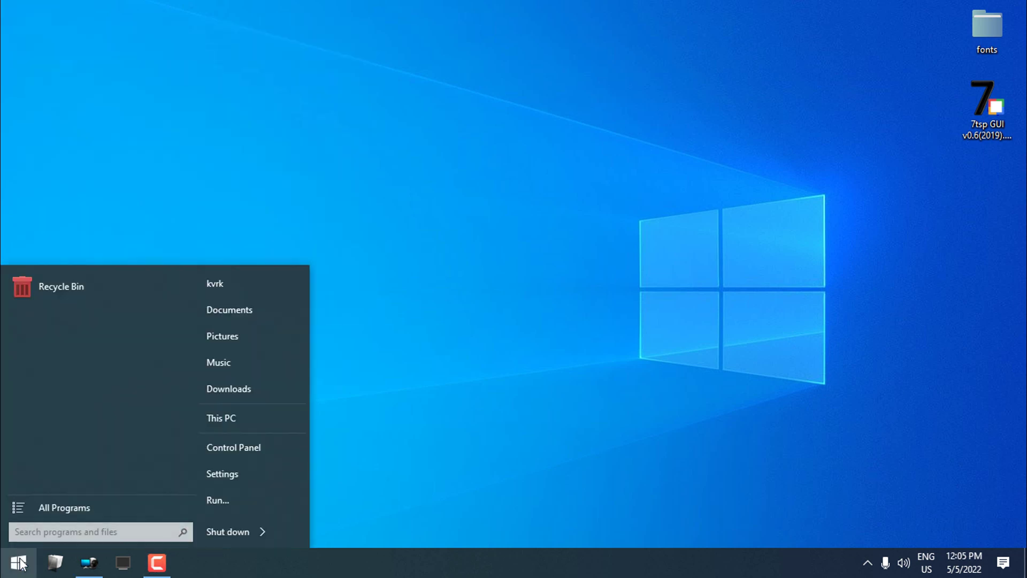
Step: Search Start for 'about' and confirm the Windows version is 21H2 on About your PC
{"action": "left_click", "coordinate": [17, 560]}
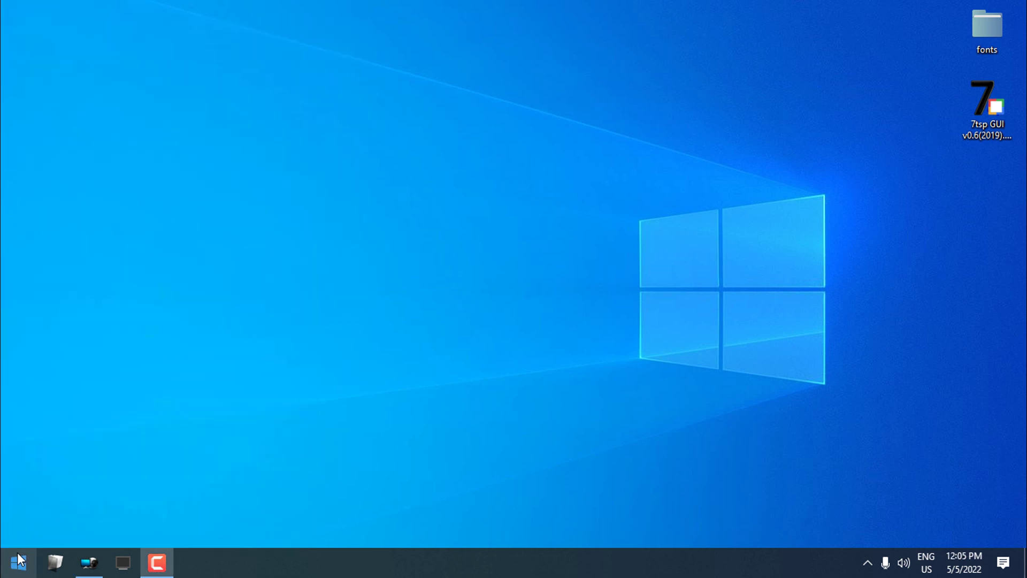
{"action": "left_click", "coordinate": [19, 560]}
{"action": "type", "text": "about"}
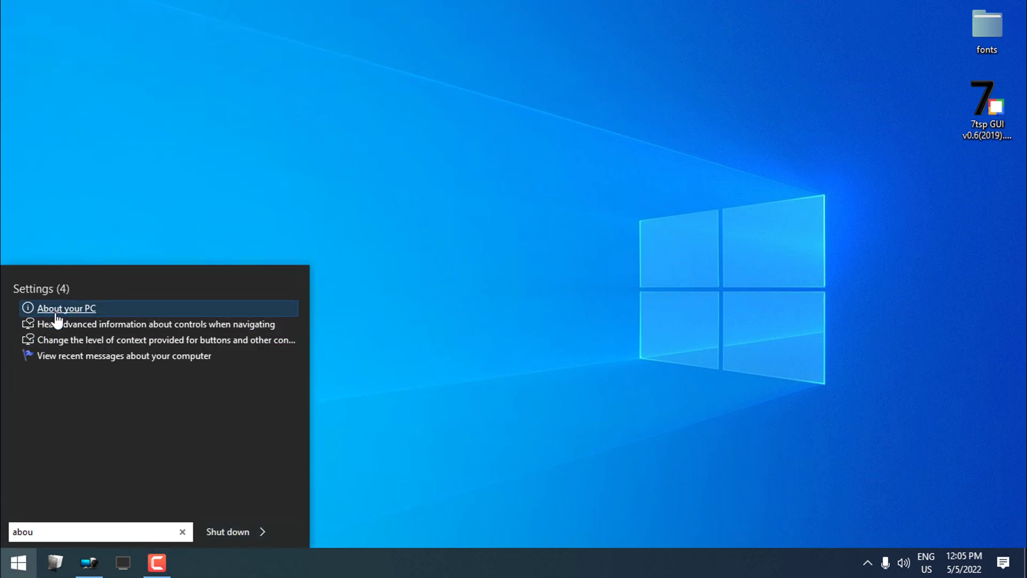
{"action": "left_click", "coordinate": [59, 306]}
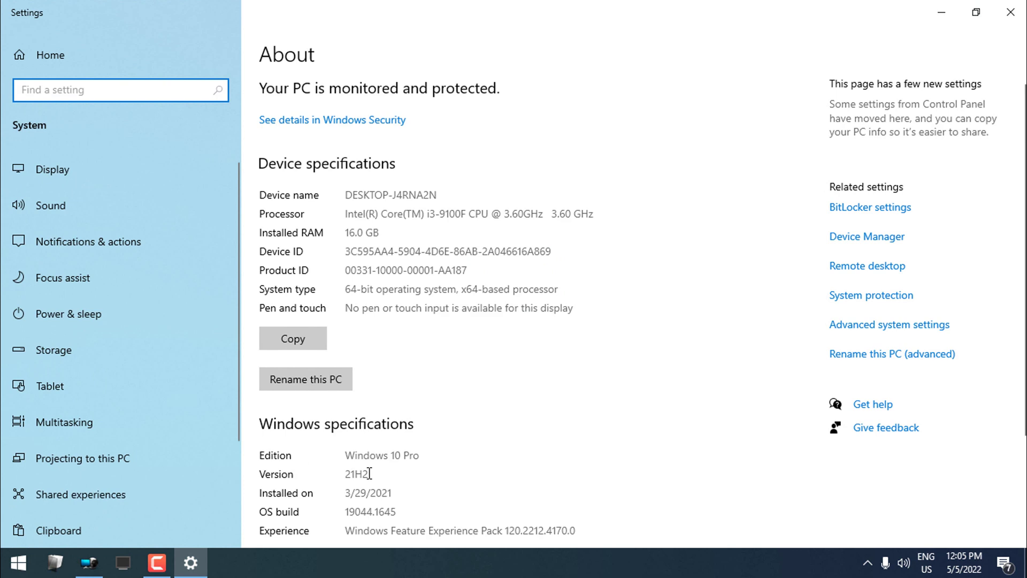
{"action": "left_click_drag", "start_coordinate": [349, 474], "coordinate": [357, 473]}
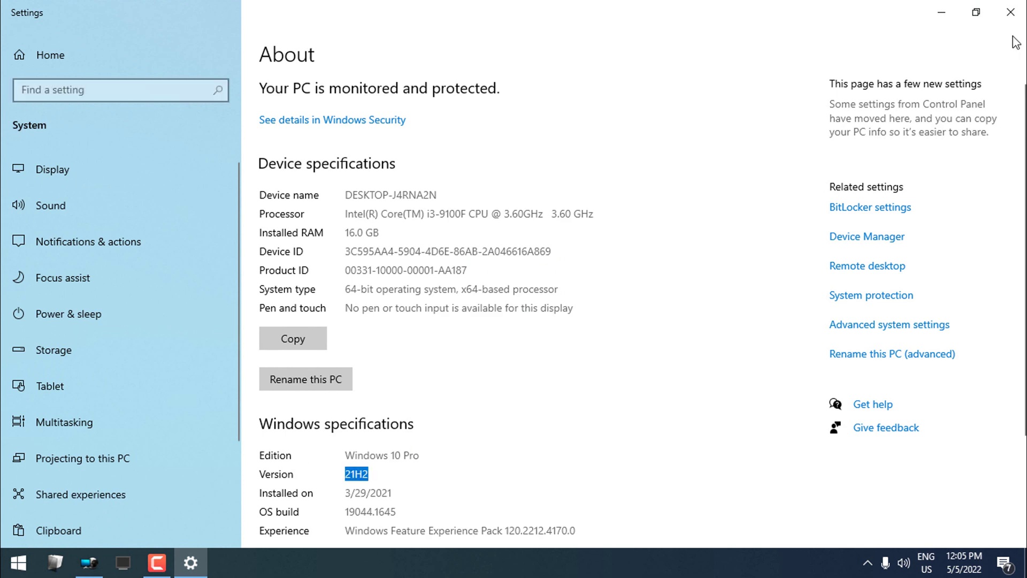
{"action": "left_click", "coordinate": [1010, 11]}
Step: Bring the DeviantArt Ades Theme page back up and scroll through it
{"action": "left_click", "coordinate": [88, 562]}
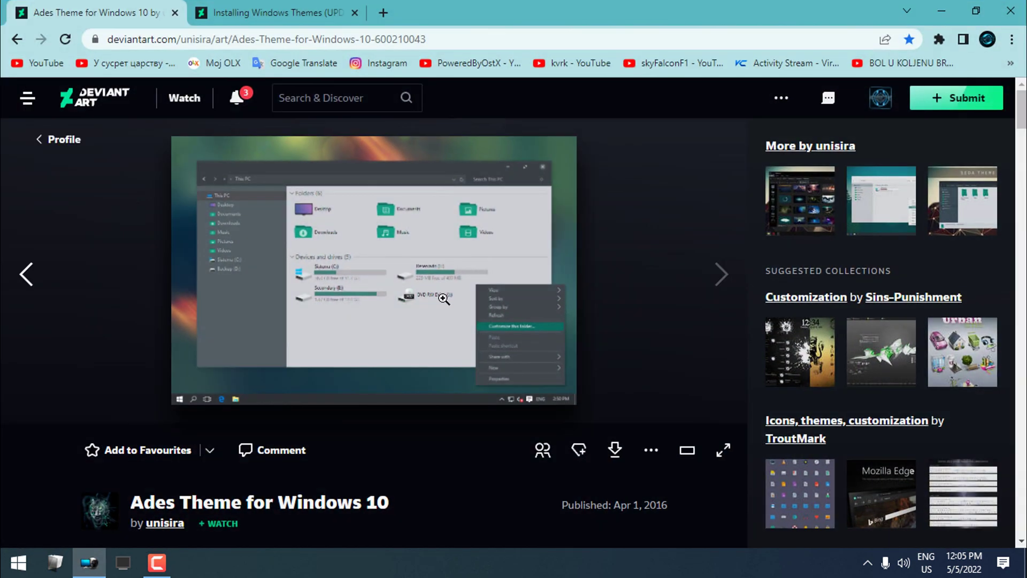
{"action": "scroll", "coordinate": [634, 384], "scroll_direction": "down", "scroll_amount": 3}
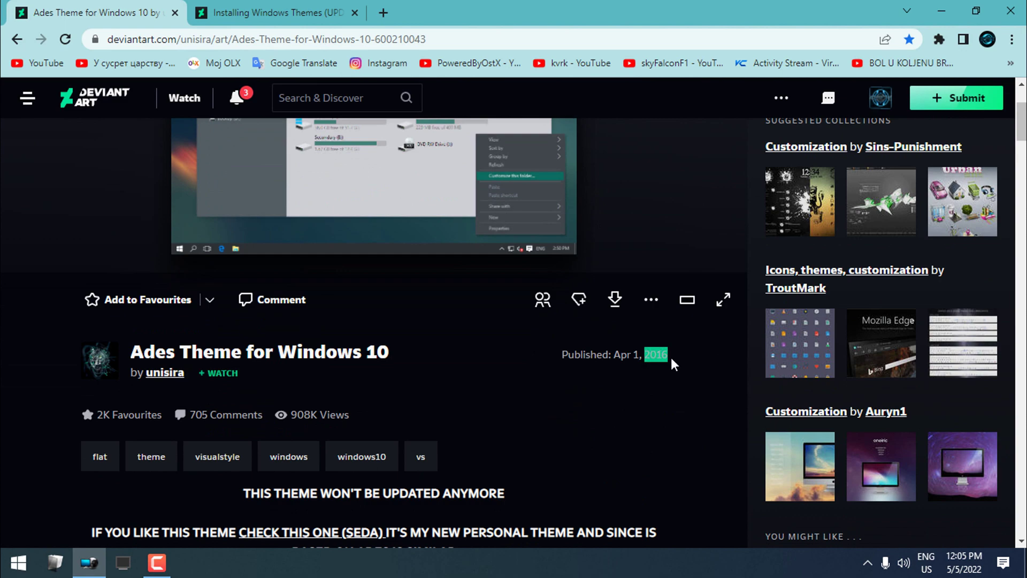
{"action": "scroll", "coordinate": [619, 402], "scroll_direction": "down", "scroll_amount": 8}
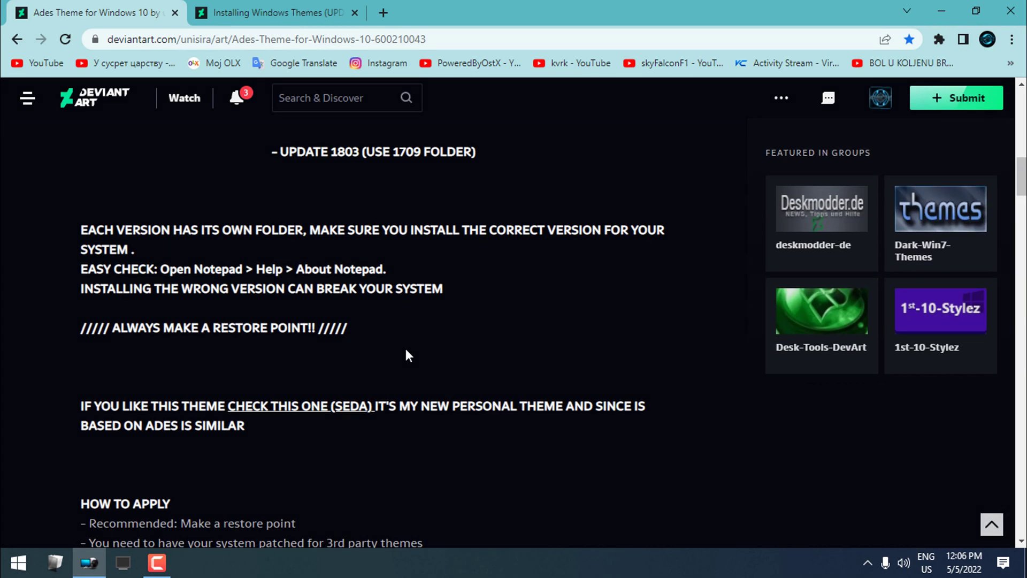
{"action": "scroll", "coordinate": [405, 349], "scroll_direction": "up", "scroll_amount": 4}
{"action": "scroll", "coordinate": [465, 390], "scroll_direction": "up", "scroll_amount": 4}
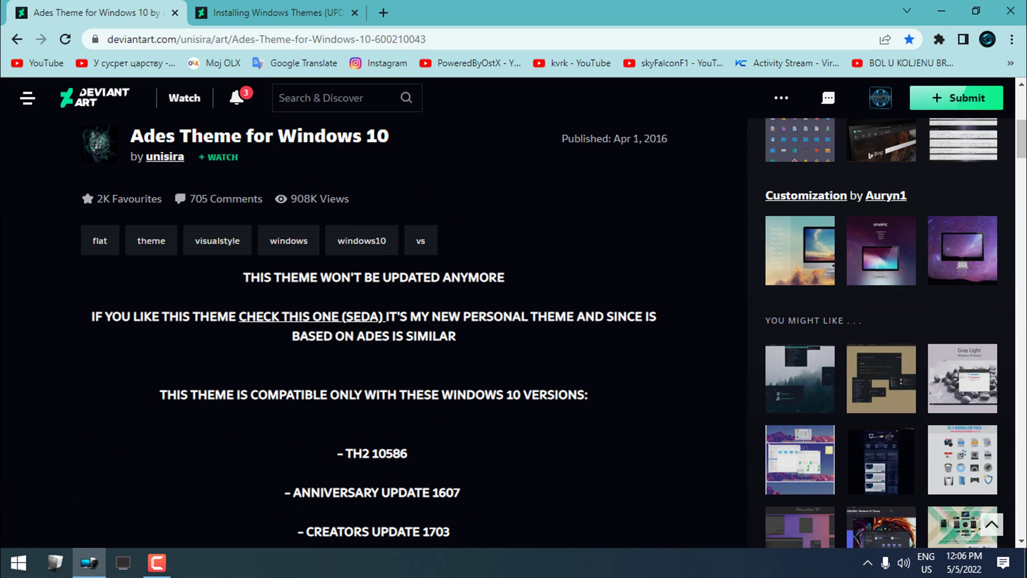
{"action": "scroll", "coordinate": [471, 376], "scroll_direction": "up", "scroll_amount": 5}
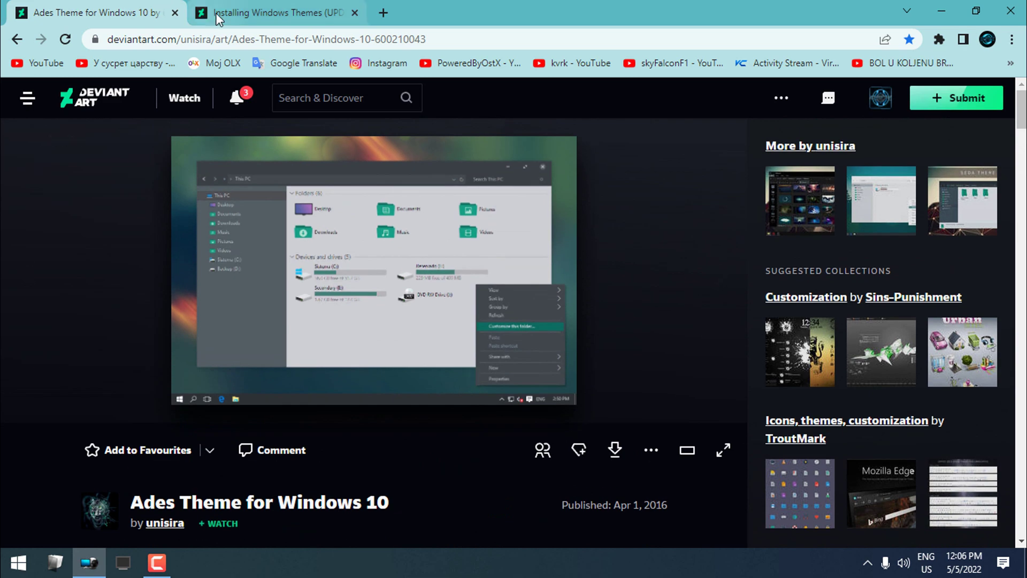
Step: Read the Installing Windows Themes guide, close its tab, and download the Ades theme zip
{"action": "left_click", "coordinate": [268, 12]}
{"action": "scroll", "coordinate": [444, 320], "scroll_direction": "down", "scroll_amount": 5}
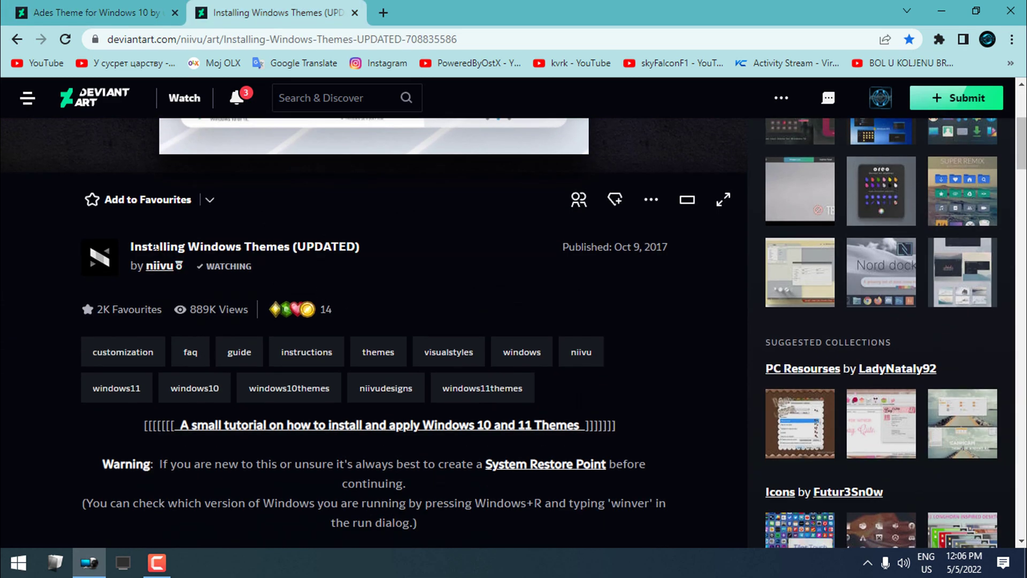
{"action": "scroll", "coordinate": [432, 321], "scroll_direction": "down", "scroll_amount": 10}
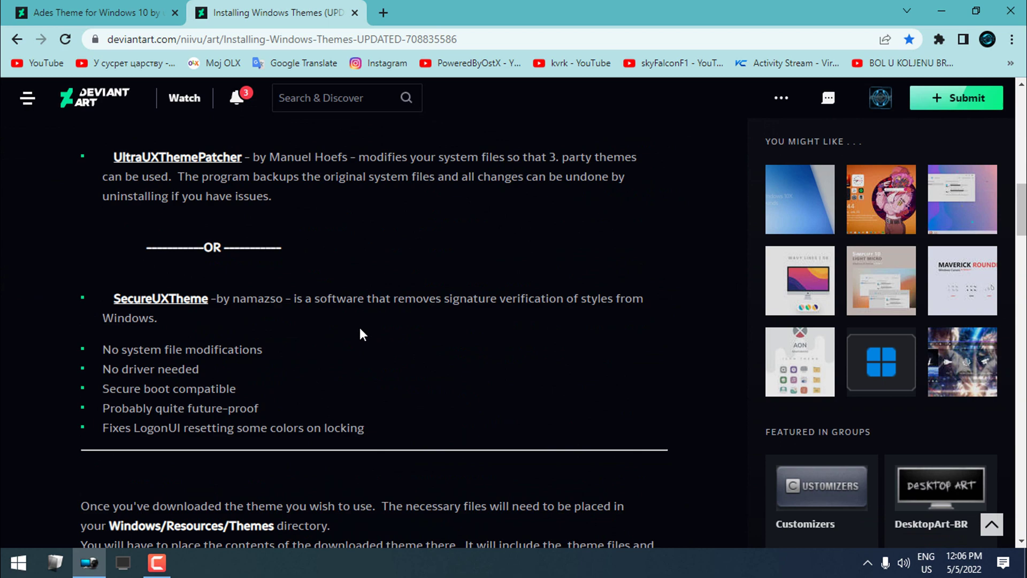
{"action": "scroll", "coordinate": [360, 330], "scroll_direction": "down", "scroll_amount": 20}
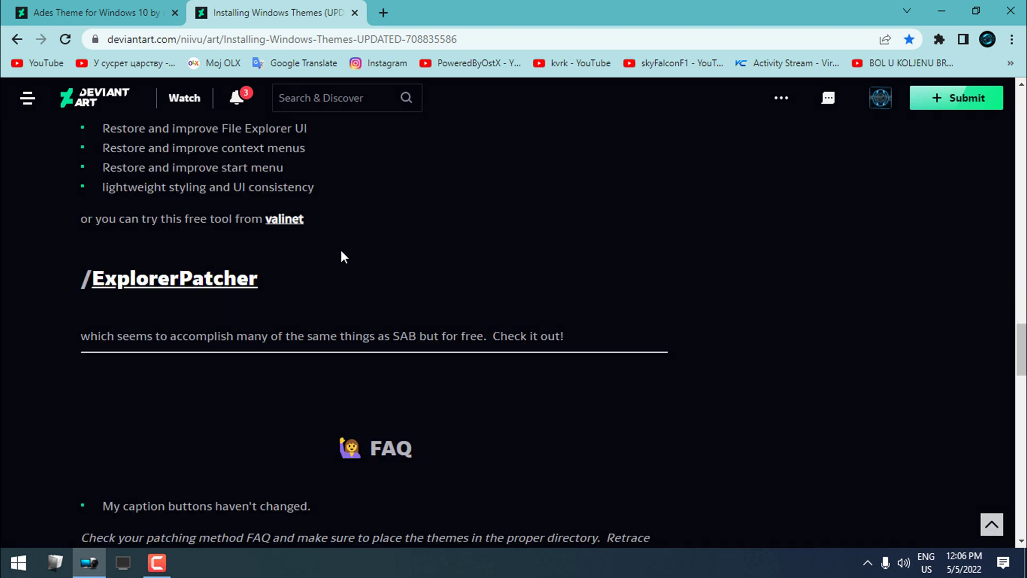
{"action": "left_click", "coordinate": [354, 12]}
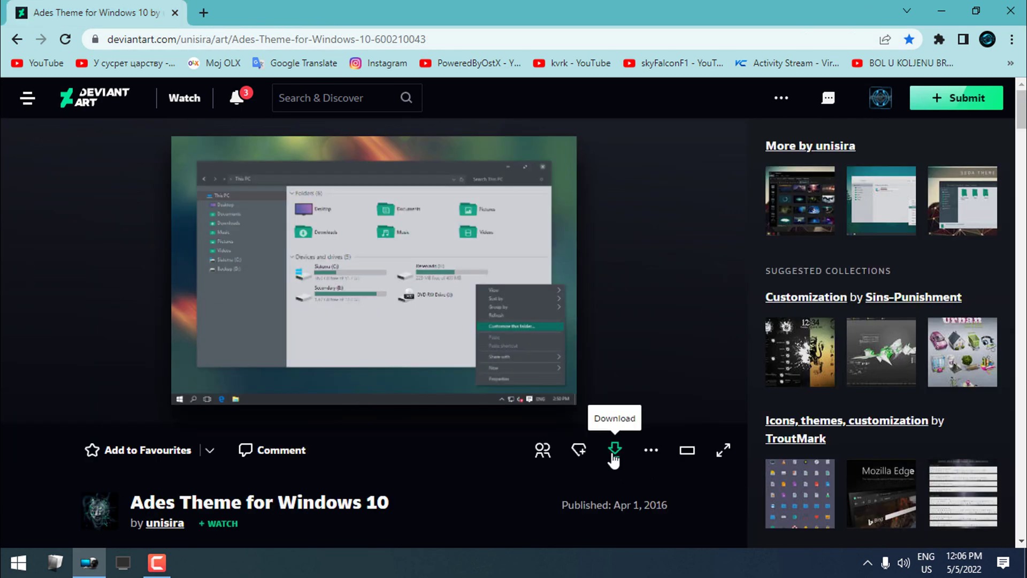
{"action": "left_click", "coordinate": [613, 385]}
{"action": "scroll", "coordinate": [551, 214], "scroll_direction": "down", "scroll_amount": 1}
Step: Extract the Ades theme zip onto the desktop, delete the zip, and open the extracted folder
{"action": "key", "text": "super+Down"}
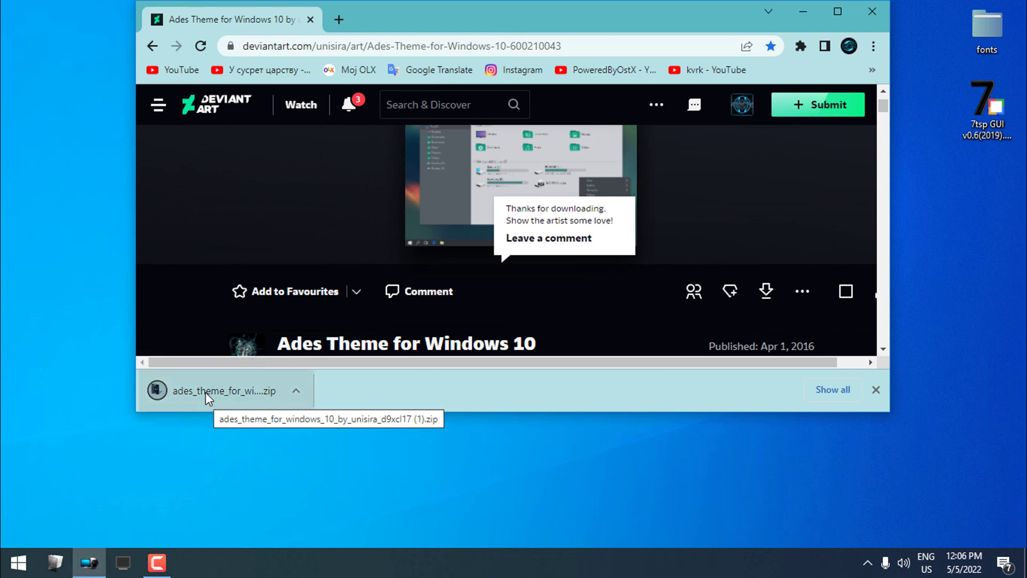
{"action": "left_click_drag", "start_coordinate": [205, 392], "coordinate": [59, 120]}
{"action": "key", "text": "super+Down"}
{"action": "right_click", "coordinate": [36, 97]}
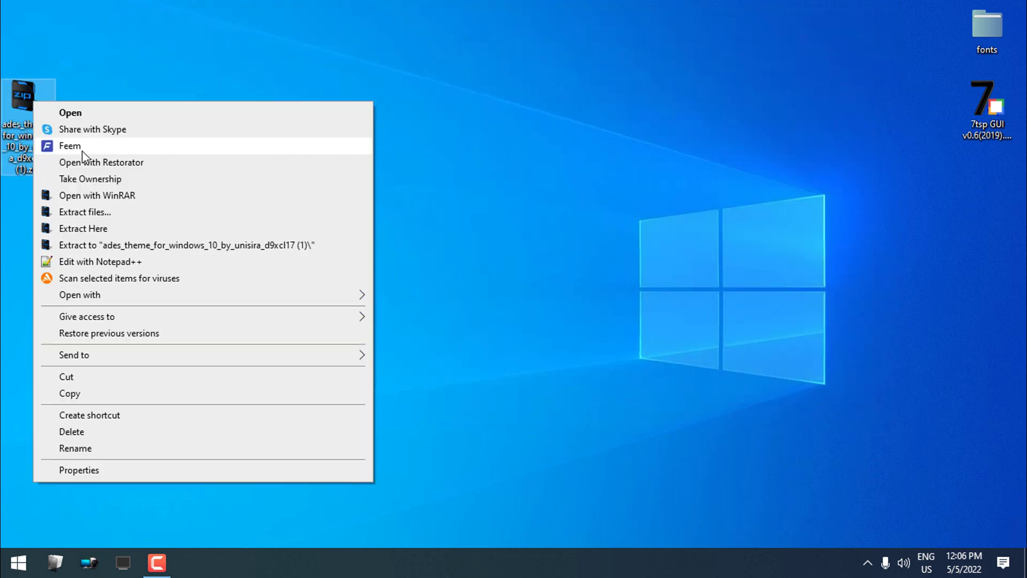
{"action": "left_click", "coordinate": [85, 227]}
{"action": "right_click", "coordinate": [35, 103]}
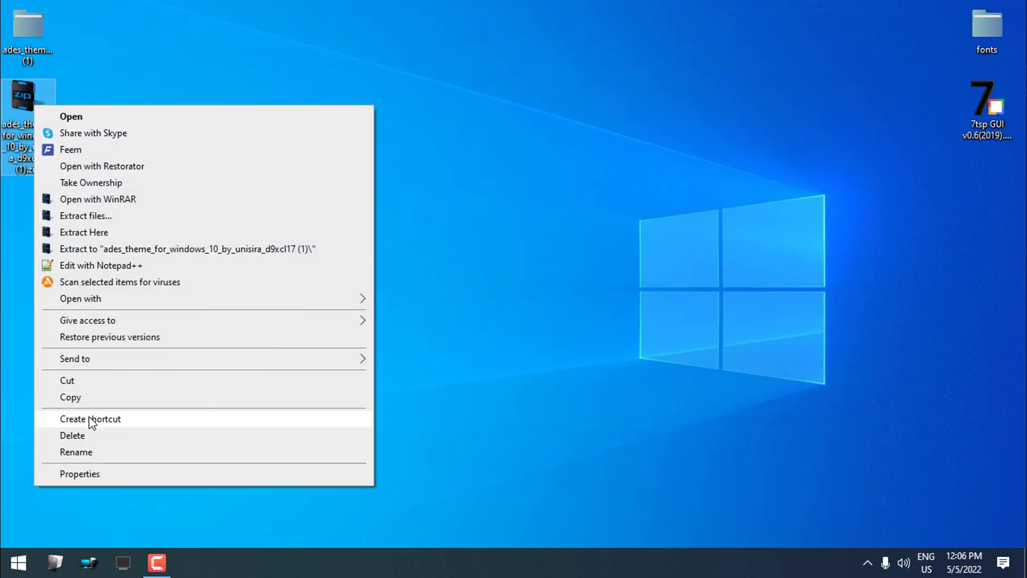
{"action": "left_click", "coordinate": [60, 431]}
{"action": "key", "text": "Return"}
Step: Open Ades VS Windows 10, widen the Name column, and view Preview.png
{"action": "double_click", "coordinate": [203, 104]}
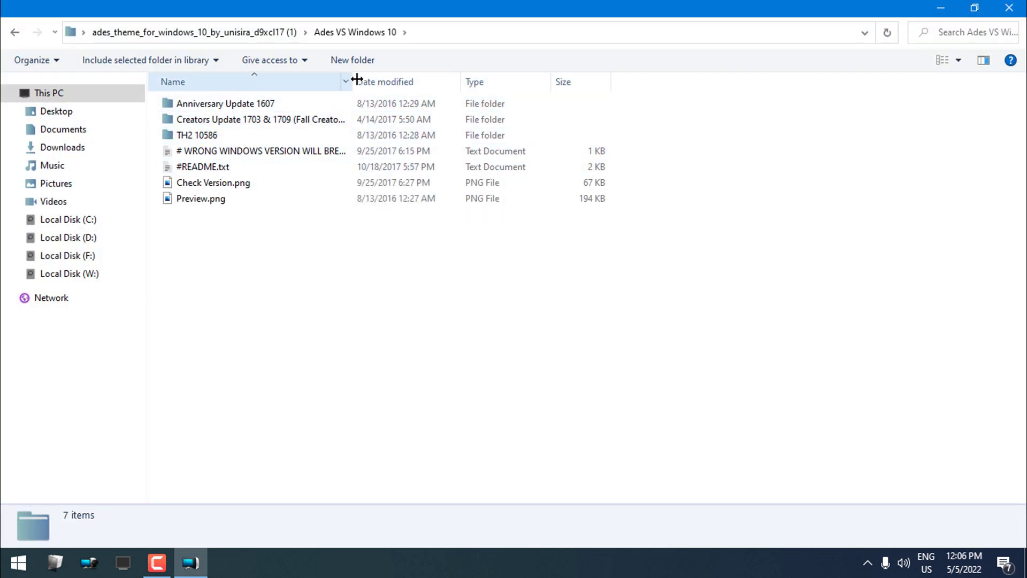
{"action": "left_click_drag", "start_coordinate": [353, 82], "coordinate": [523, 102]}
{"action": "double_click", "coordinate": [203, 198]}
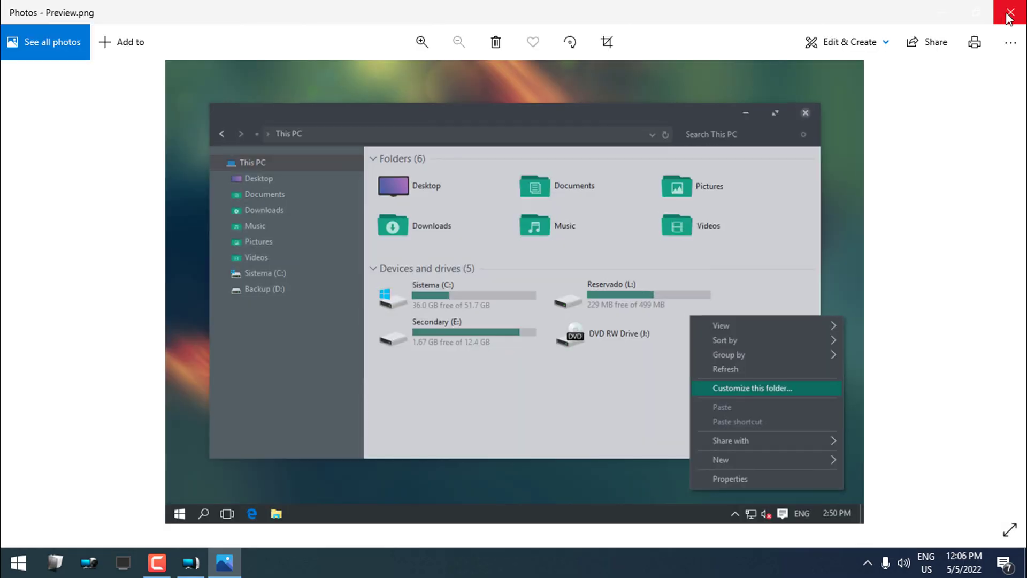
{"action": "left_click", "coordinate": [1010, 13]}
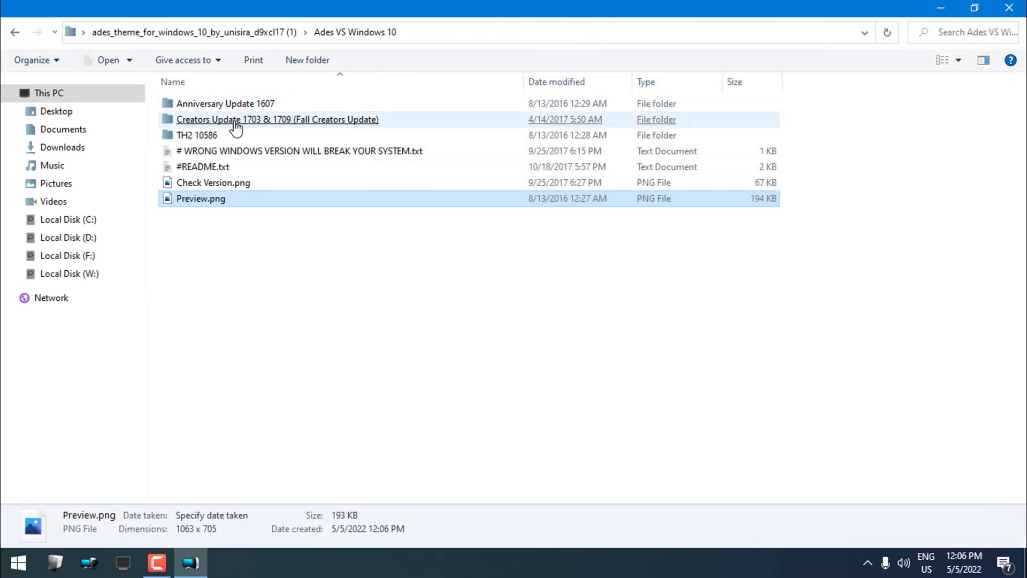
Step: Copy the three theme items from Creators Update 1703 & 1709 > Themes
{"action": "mouse_move", "coordinate": [217, 130]}
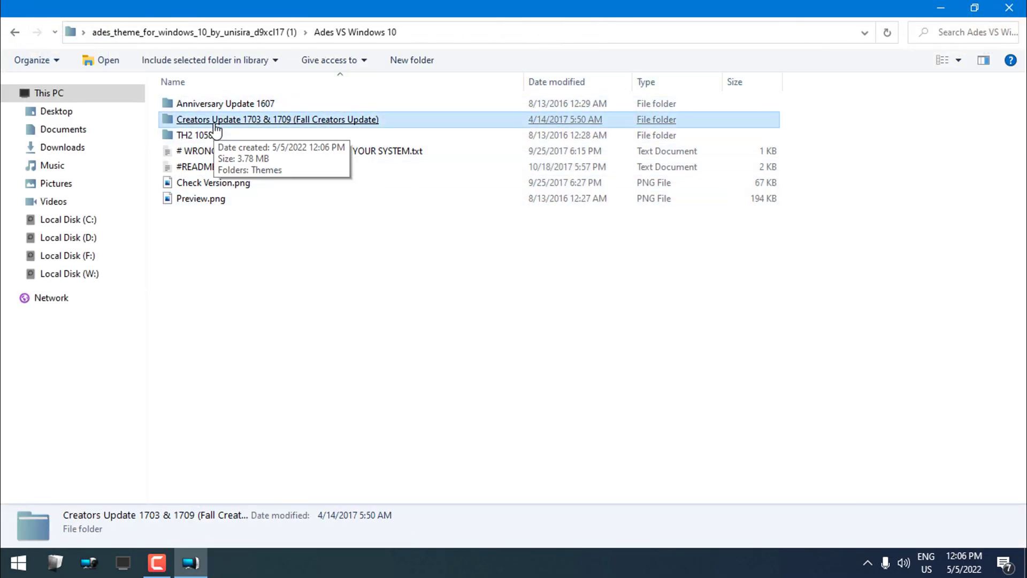
{"action": "left_click", "coordinate": [247, 124]}
{"action": "left_click", "coordinate": [217, 109]}
{"action": "left_click_drag", "start_coordinate": [190, 165], "coordinate": [246, 107]}
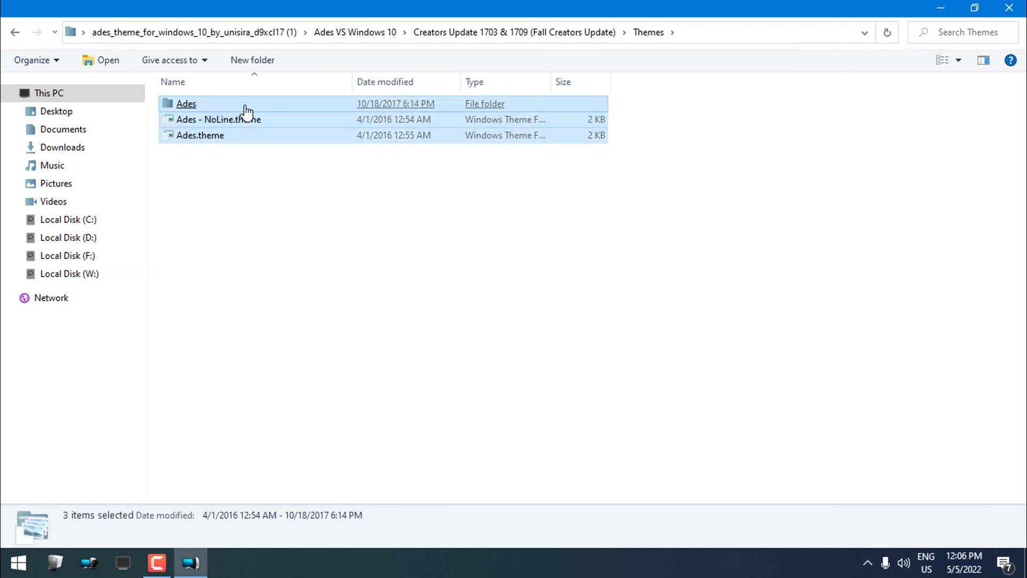
{"action": "right_click", "coordinate": [246, 109]}
{"action": "left_click", "coordinate": [291, 328]}
Step: Paste them into C:\Windows\Resources\Themes, merging and replacing existing files, then close Explorer
{"action": "left_click", "coordinate": [67, 219]}
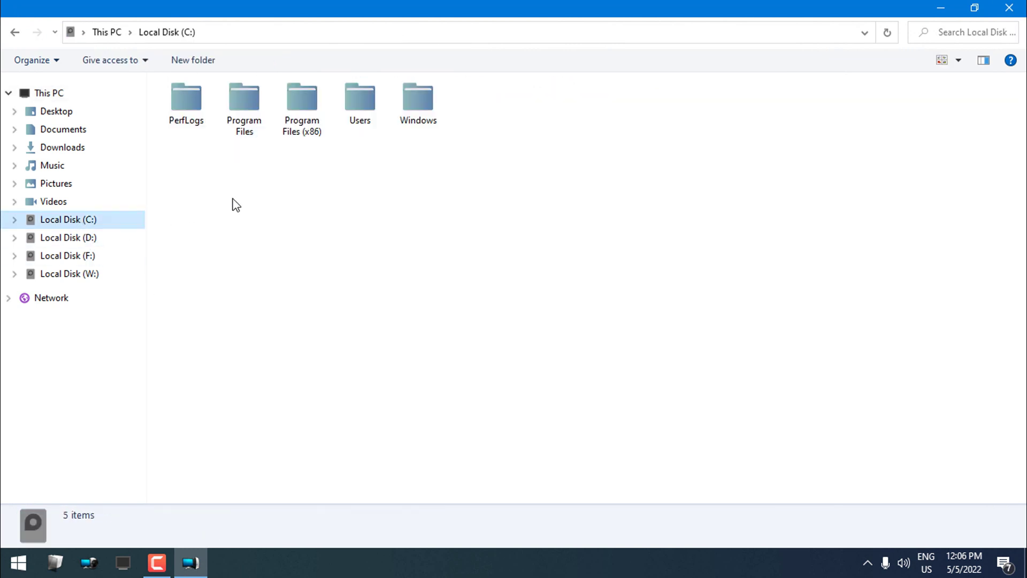
{"action": "left_click", "coordinate": [417, 111]}
{"action": "left_click", "coordinate": [411, 316]}
{"action": "left_click", "coordinate": [251, 108]}
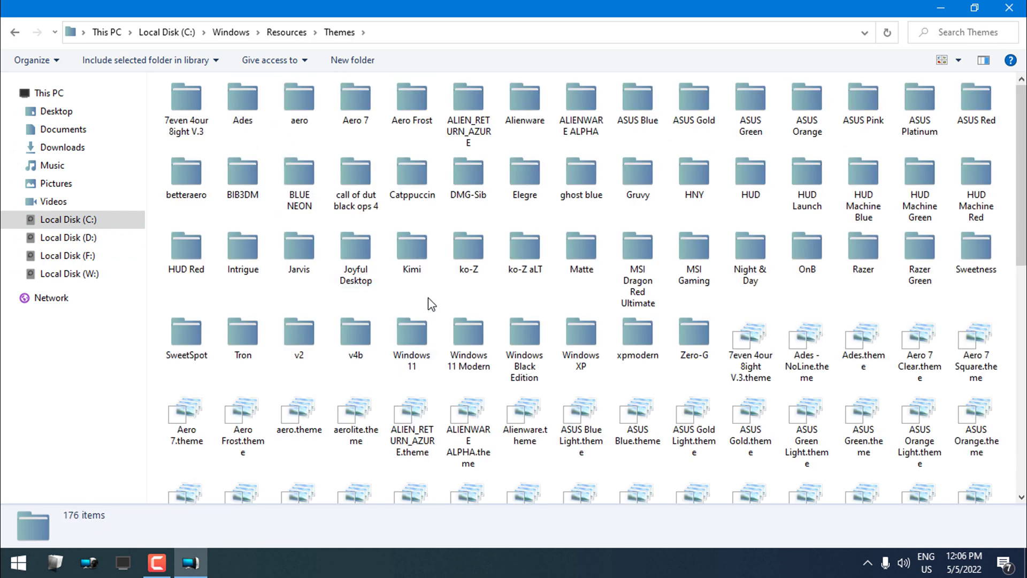
{"action": "right_click", "coordinate": [428, 297]}
{"action": "left_click", "coordinate": [476, 402]}
{"action": "left_click", "coordinate": [249, 285]}
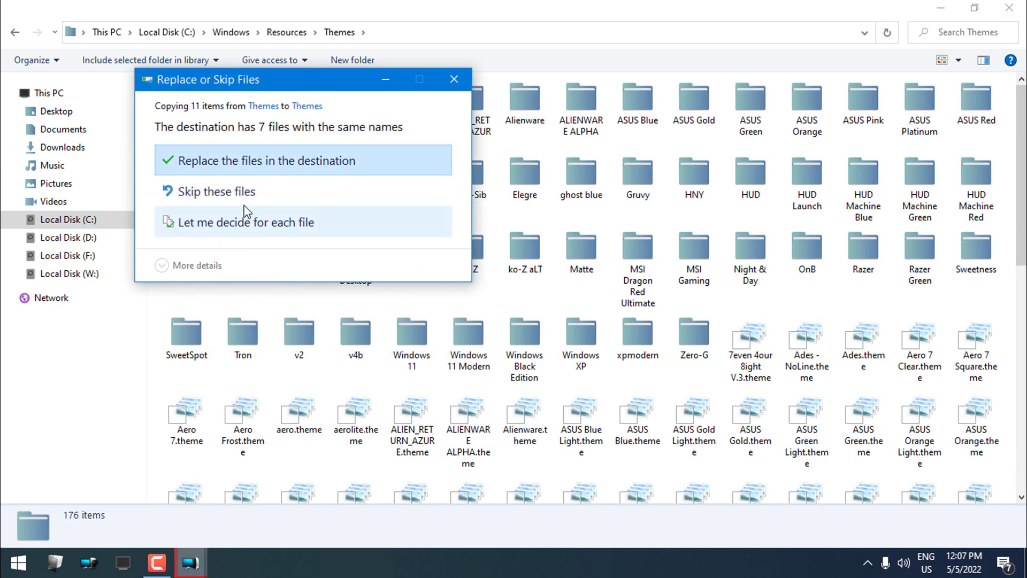
{"action": "left_click", "coordinate": [257, 160]}
{"action": "left_click", "coordinate": [1008, 8]}
{"action": "right_click", "coordinate": [337, 174]}
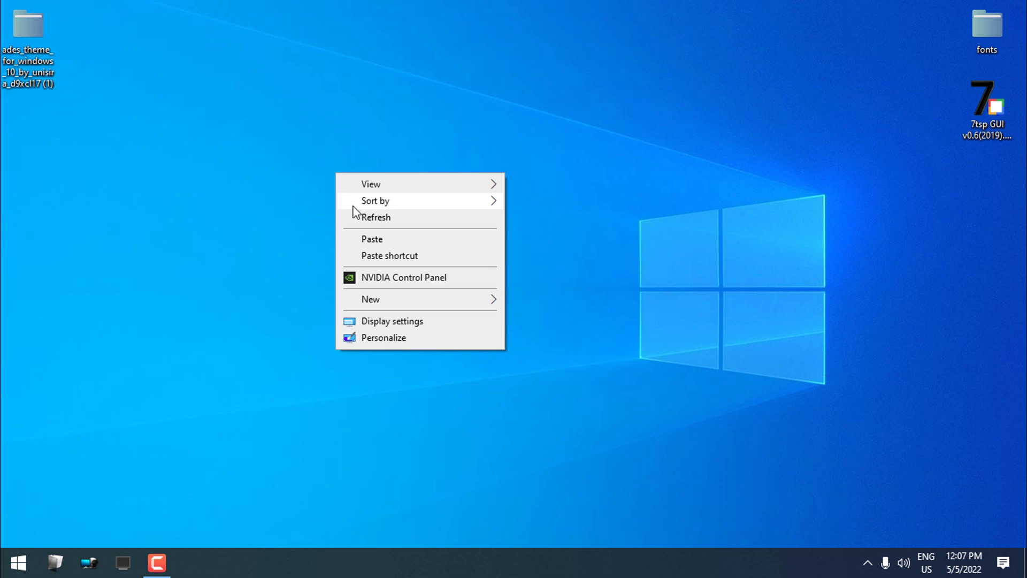
{"action": "right_click", "coordinate": [17, 32]}
Step: Delete the leftover desktop folder and apply the Ades theme from Personalize > Themes
{"action": "left_click", "coordinate": [42, 364]}
{"action": "right_click", "coordinate": [235, 236]}
{"action": "left_click", "coordinate": [286, 421]}
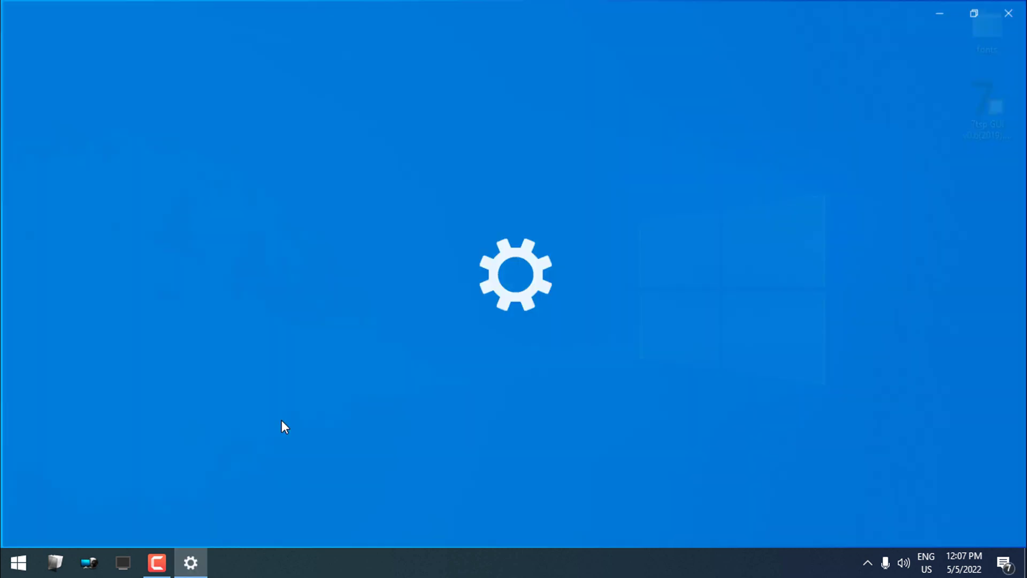
{"action": "left_click", "coordinate": [97, 289]}
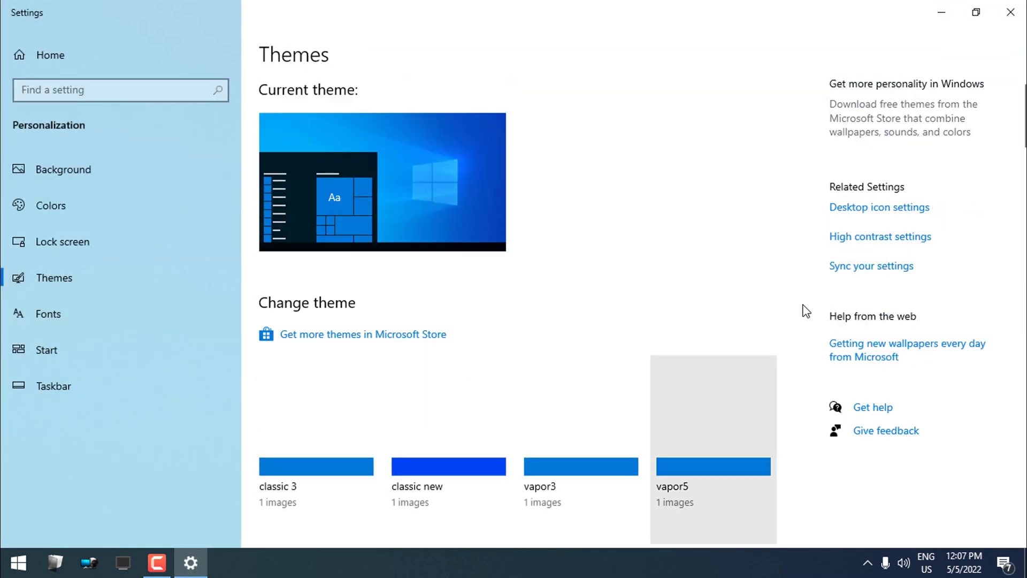
{"action": "scroll", "coordinate": [805, 308], "scroll_direction": "down", "scroll_amount": 5}
{"action": "left_click", "coordinate": [717, 282]}
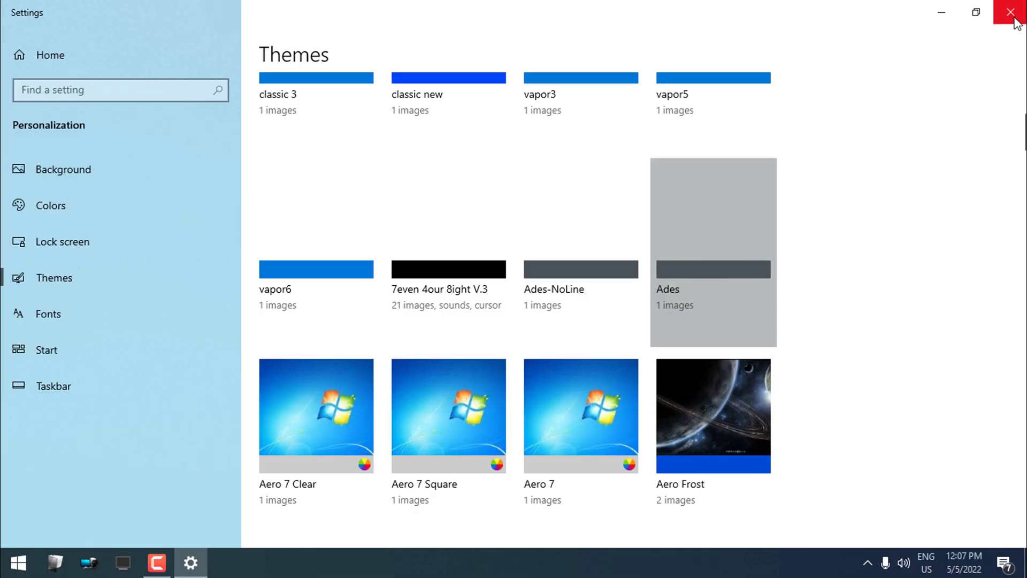
{"action": "left_click", "coordinate": [1004, 10]}
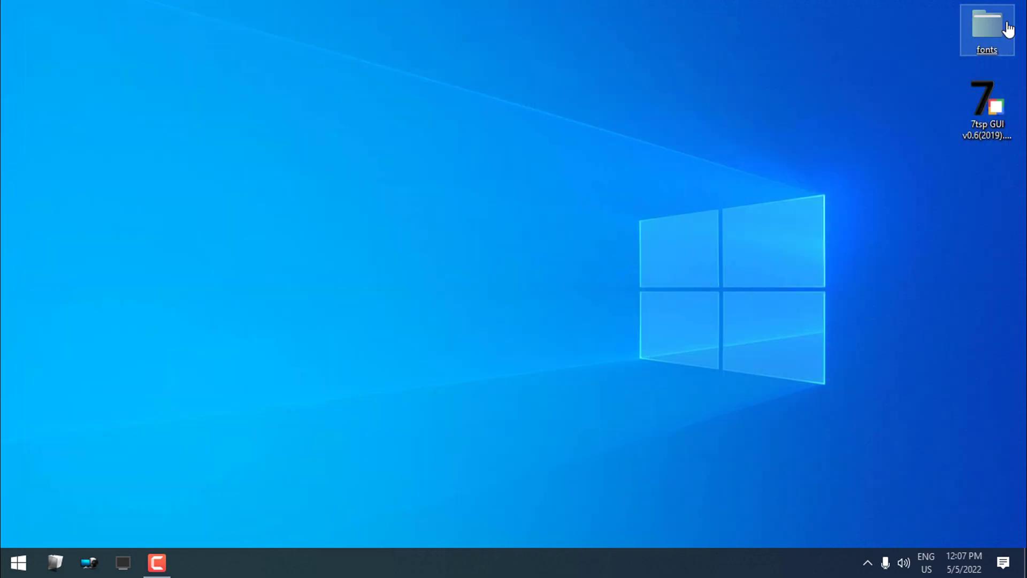
Step: Open This PC to check the new Ades style, then close it
{"action": "left_click", "coordinate": [137, 573]}
{"action": "double_click", "coordinate": [415, 20]}
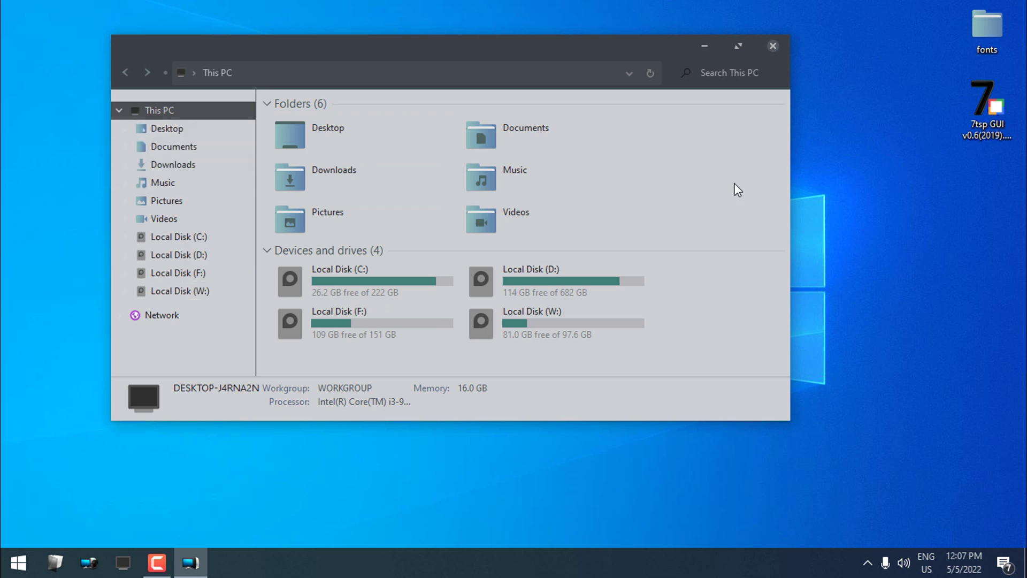
{"action": "left_click", "coordinate": [772, 47]}
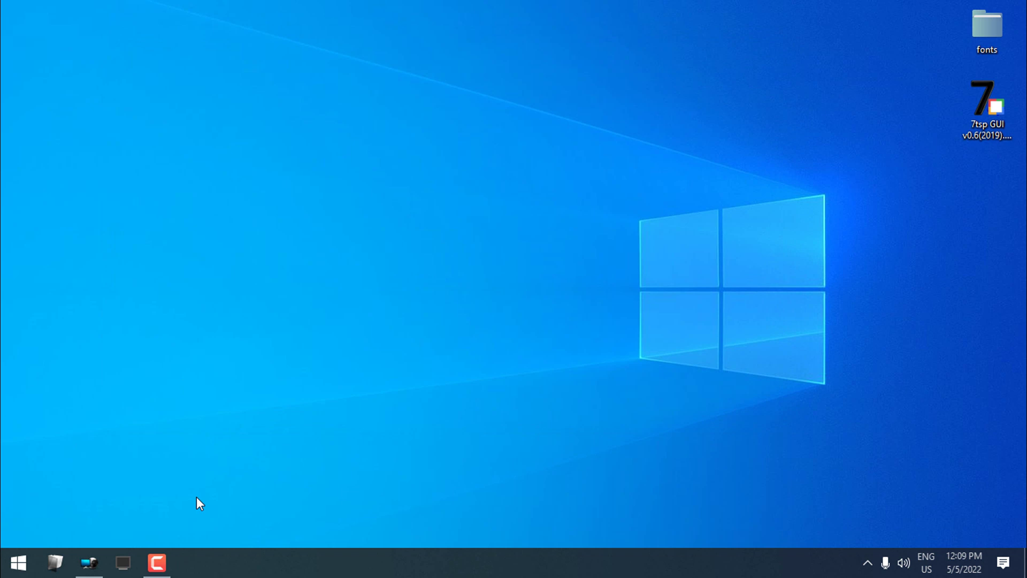
Step: Let the Monument Valley Unofficial Wallpaper 5K zip finish downloading, then restore Chrome to a smaller window
{"action": "left_click", "coordinate": [96, 567]}
{"action": "scroll", "coordinate": [500, 381], "scroll_direction": "down", "scroll_amount": 4}
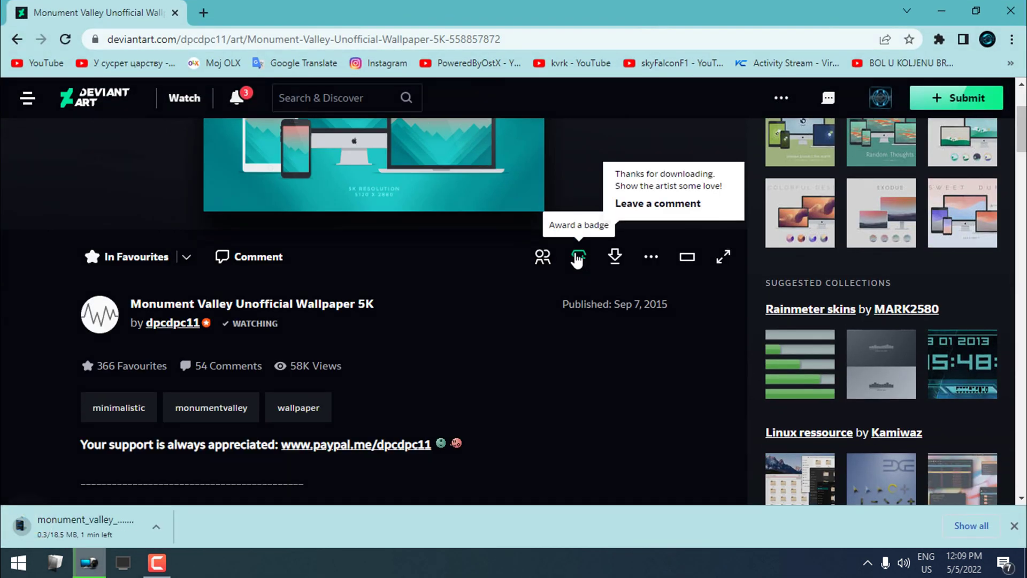
{"action": "scroll", "coordinate": [477, 242], "scroll_direction": "down", "scroll_amount": 1}
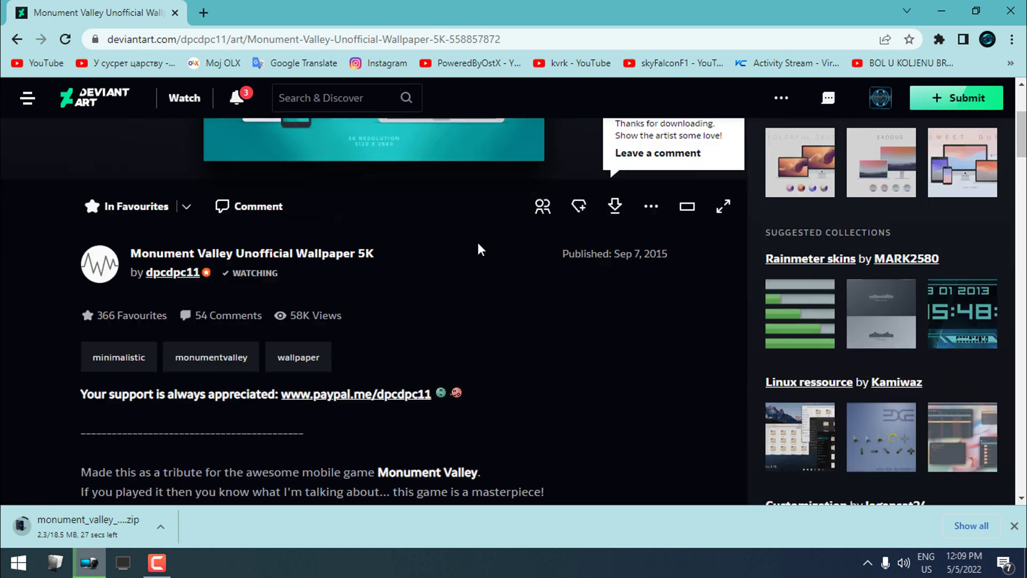
{"action": "key", "text": "super+Down"}
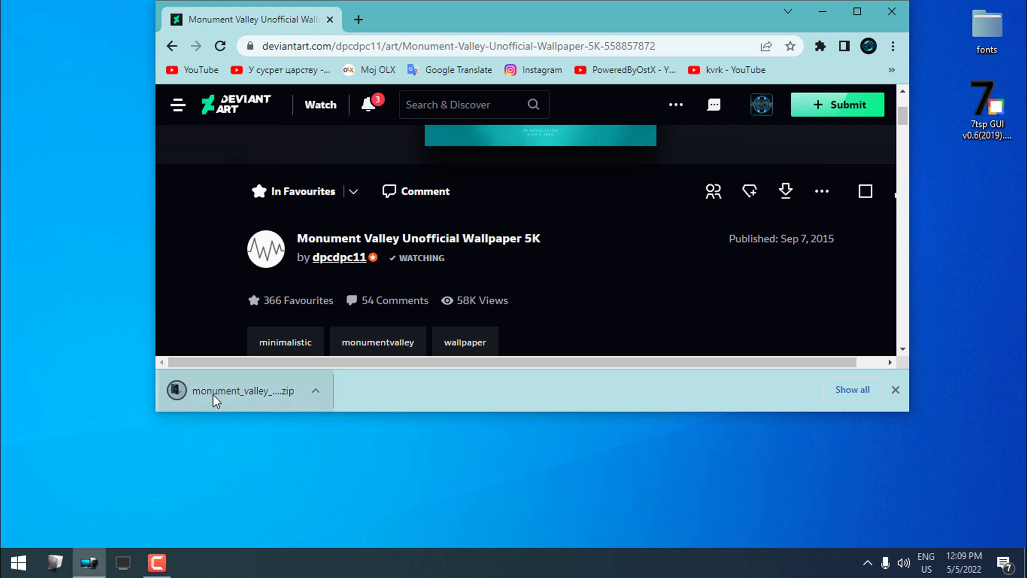
Step: Extract the Monument Valley zip on the desktop and browse its wallpapers in Photos
{"action": "left_click_drag", "start_coordinate": [215, 394], "coordinate": [80, 278]}
{"action": "key", "text": "super+d"}
{"action": "right_click", "coordinate": [92, 272]}
{"action": "left_click", "coordinate": [214, 310]}
{"action": "double_click", "coordinate": [80, 241]}
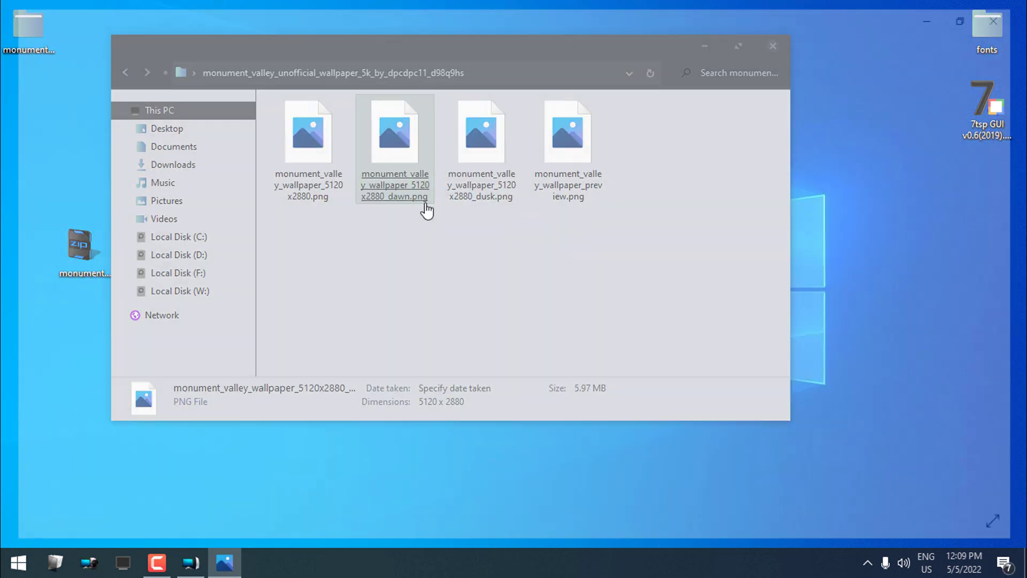
{"action": "double_click", "coordinate": [424, 207]}
{"action": "key", "text": "Right"}
{"action": "key", "text": "Right"}
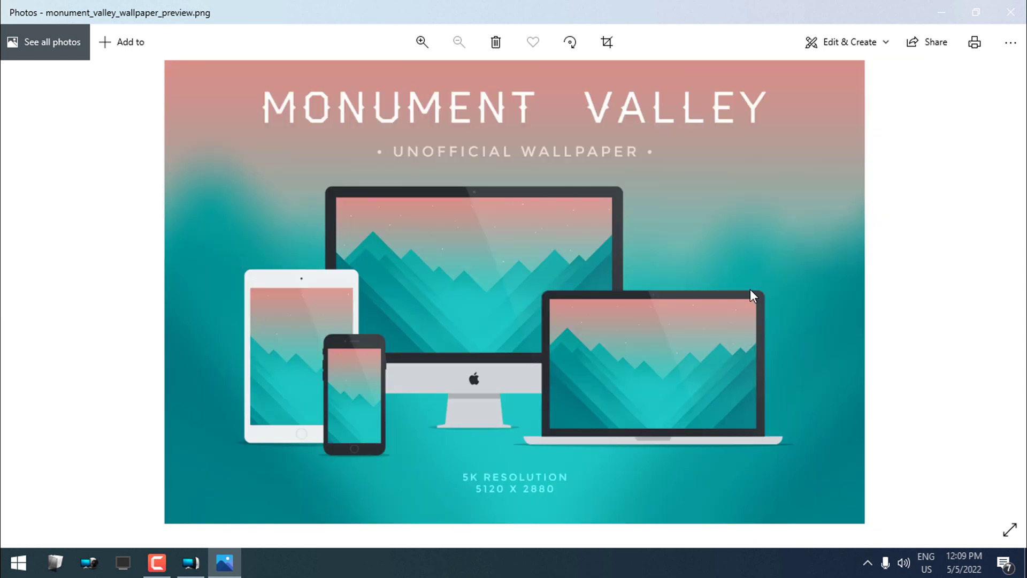
{"action": "key", "text": "Right"}
Step: Set the dawn Monument Valley image as the desktop background
{"action": "right_click", "coordinate": [424, 178]}
{"action": "mouse_move", "coordinate": [458, 333]}
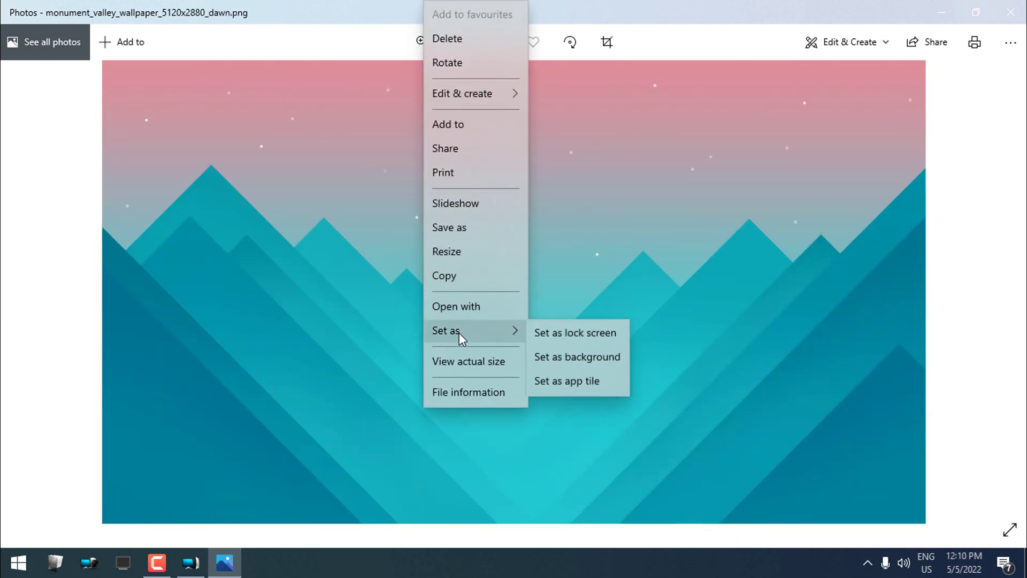
{"action": "left_click", "coordinate": [576, 356]}
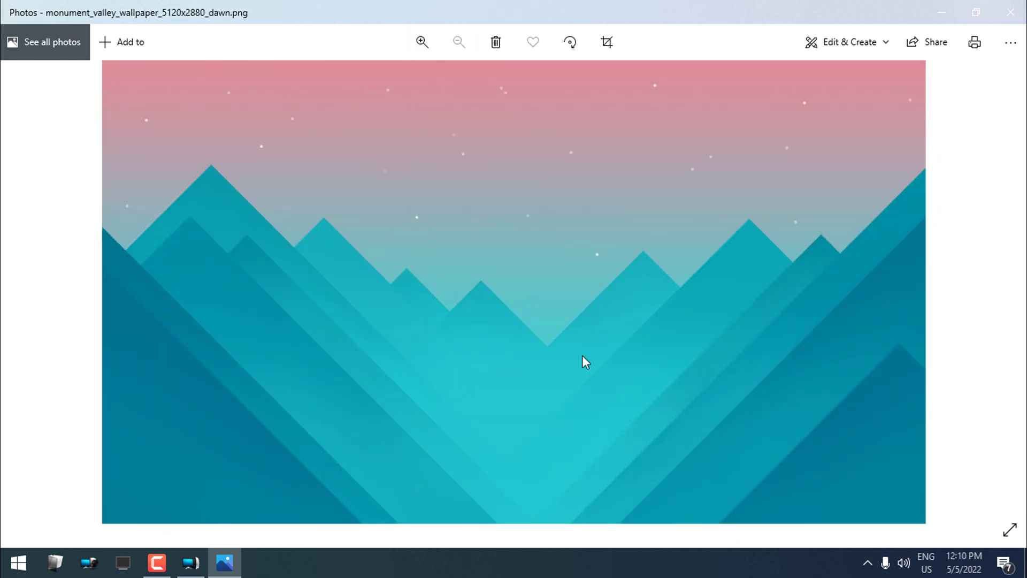
{"action": "left_click", "coordinate": [1010, 12]}
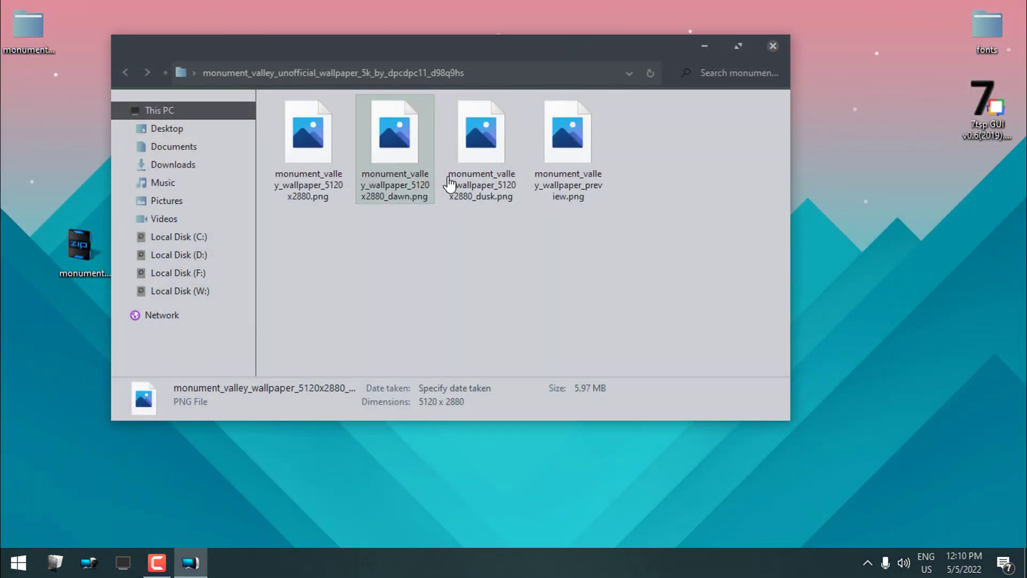
Step: Set the dusk Monument Valley image as the desktop background instead
{"action": "double_click", "coordinate": [465, 182]}
{"action": "right_click", "coordinate": [489, 236]}
{"action": "mouse_move", "coordinate": [545, 330]}
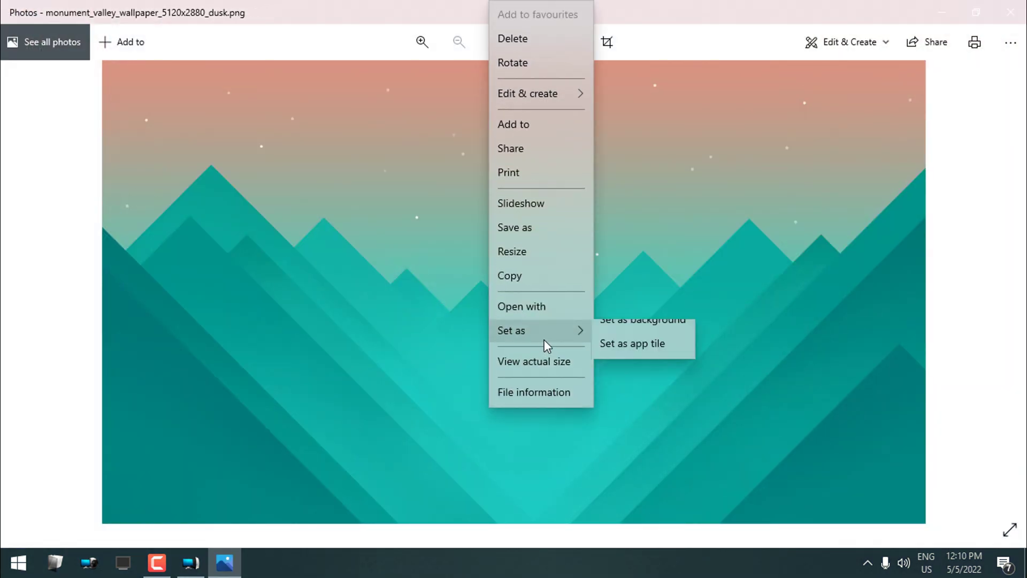
{"action": "left_click", "coordinate": [652, 359]}
{"action": "left_click", "coordinate": [1009, 12]}
Step: Close the folder window and delete the extracted folder and zip from the desktop
{"action": "left_click", "coordinate": [771, 46]}
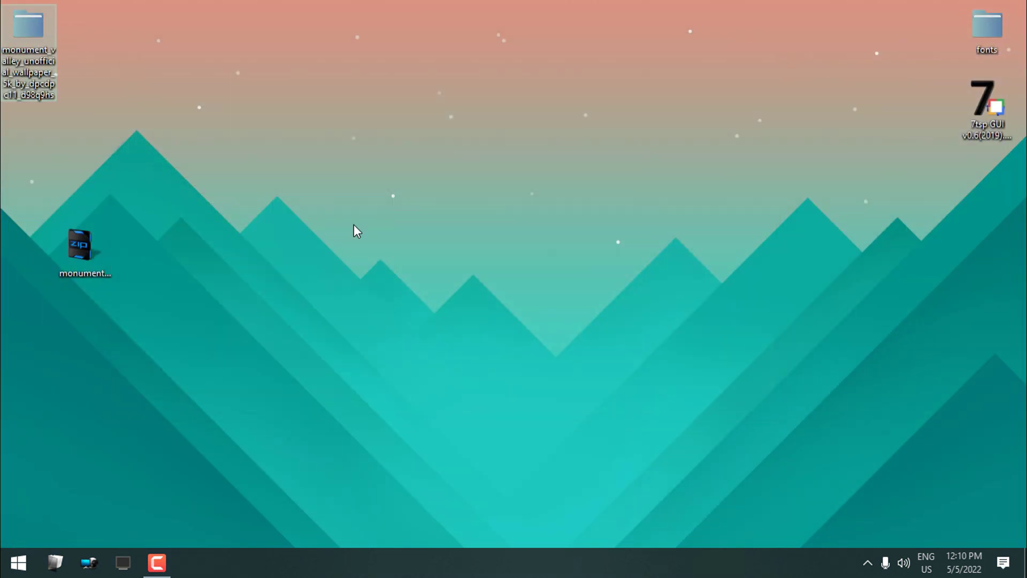
{"action": "left_click_drag", "start_coordinate": [212, 264], "coordinate": [3, 3]}
{"action": "right_click", "coordinate": [40, 30]}
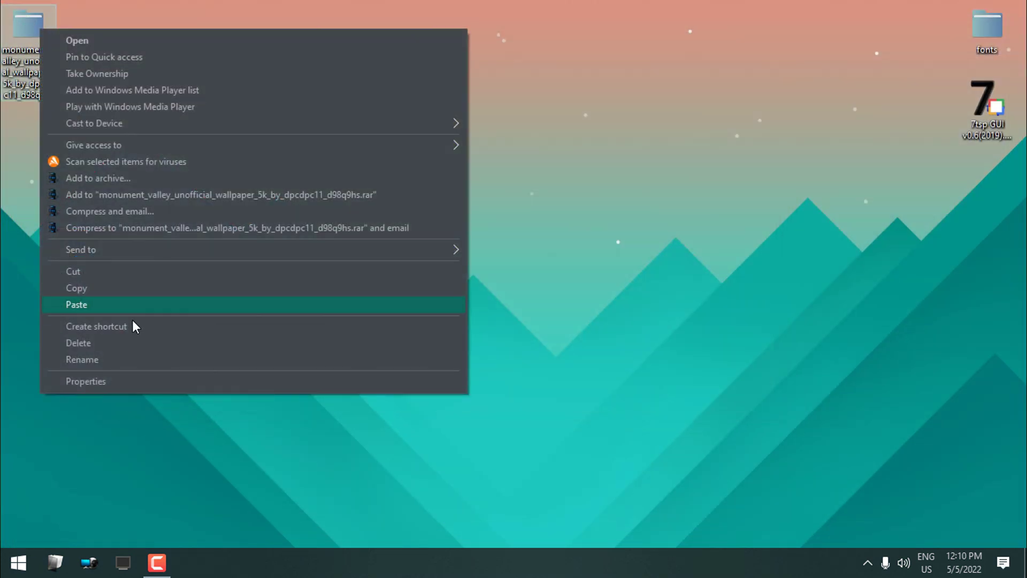
{"action": "left_click", "coordinate": [129, 353]}
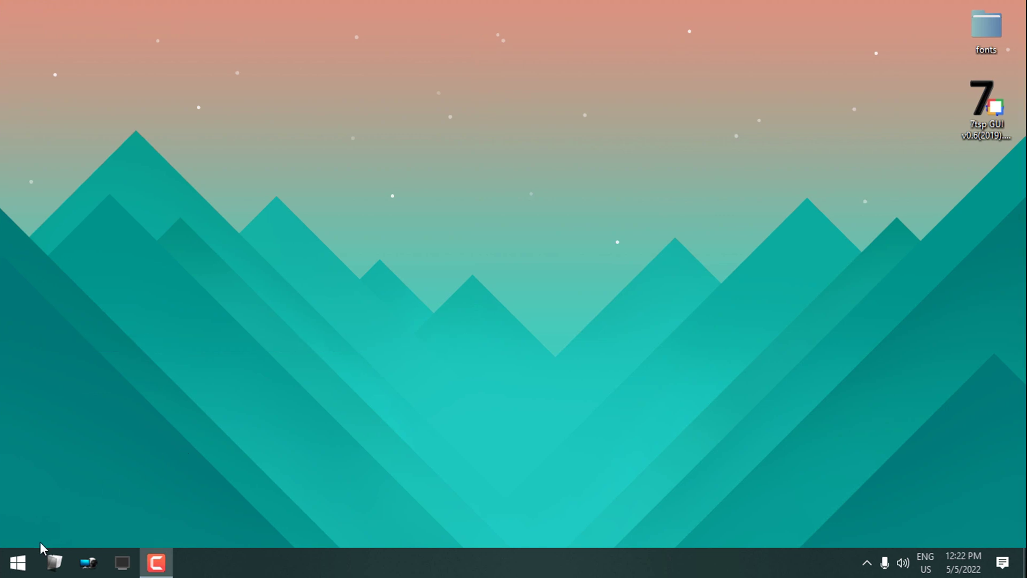
Step: Navigate File Explorer to C:\Windows\Resources\Themes
{"action": "left_click", "coordinate": [19, 562]}
{"action": "left_click", "coordinate": [21, 569]}
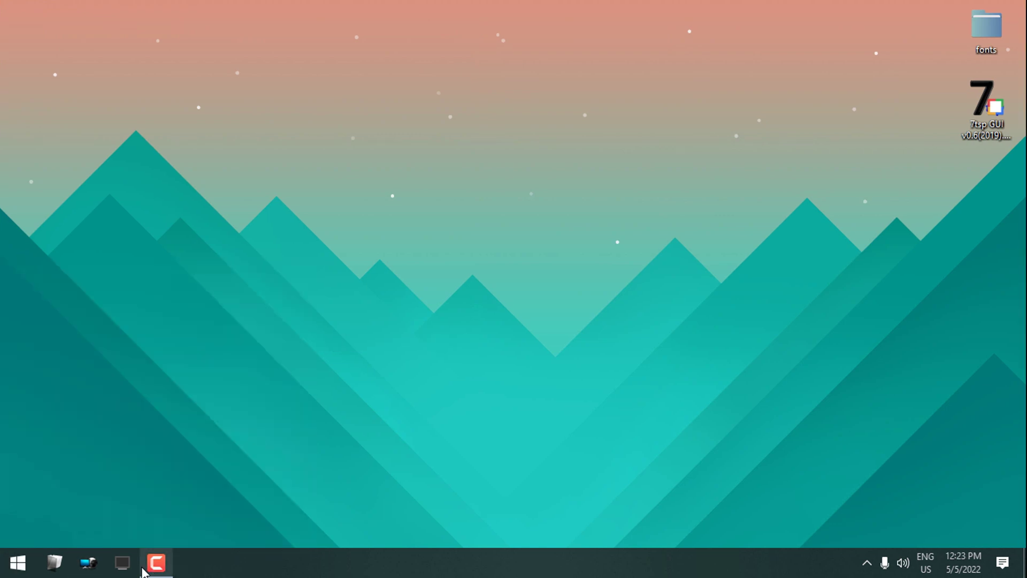
{"action": "left_click", "coordinate": [122, 563]}
{"action": "double_click", "coordinate": [255, 216]}
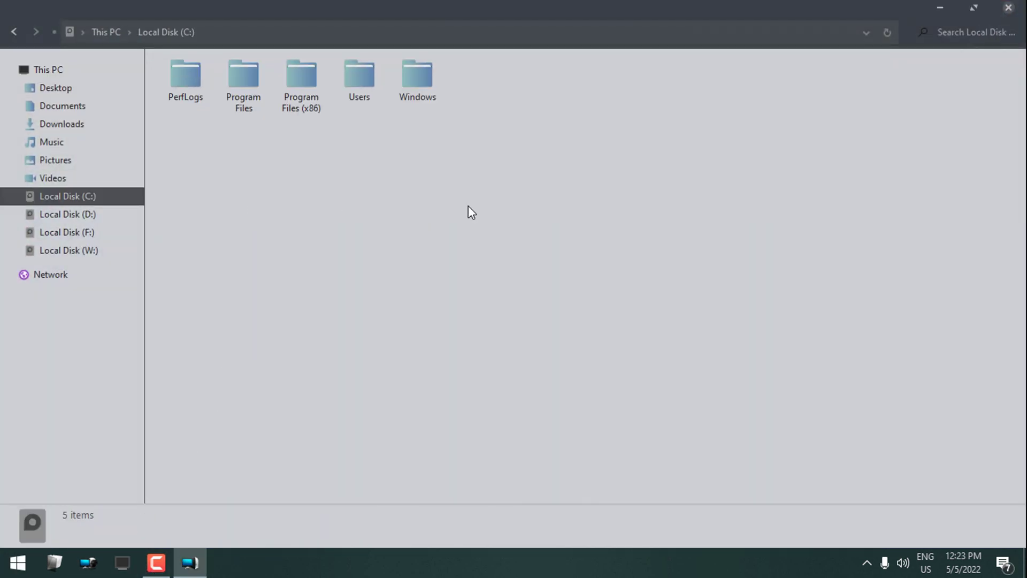
{"action": "double_click", "coordinate": [425, 82]}
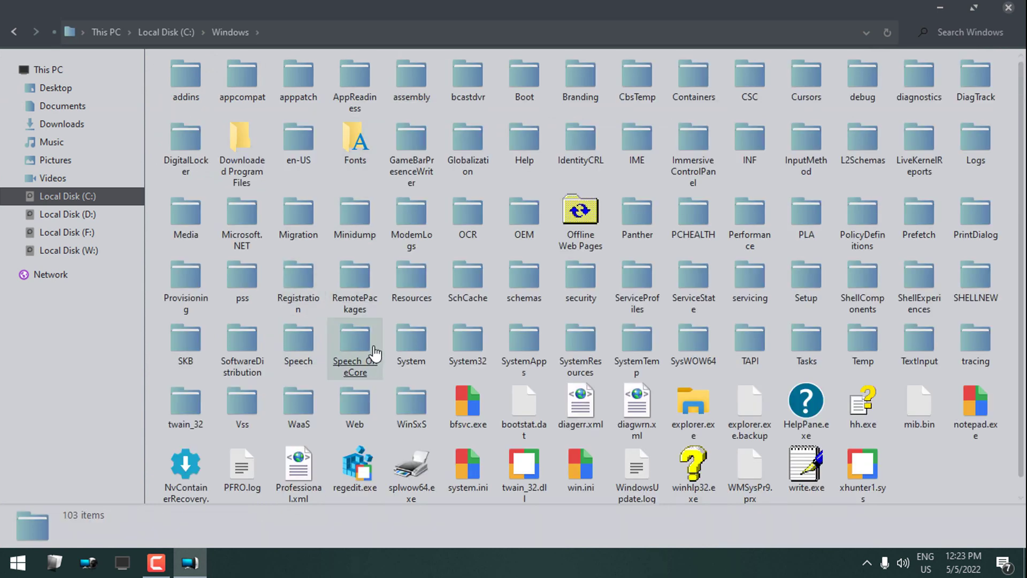
{"action": "double_click", "coordinate": [410, 281]}
{"action": "double_click", "coordinate": [242, 77]}
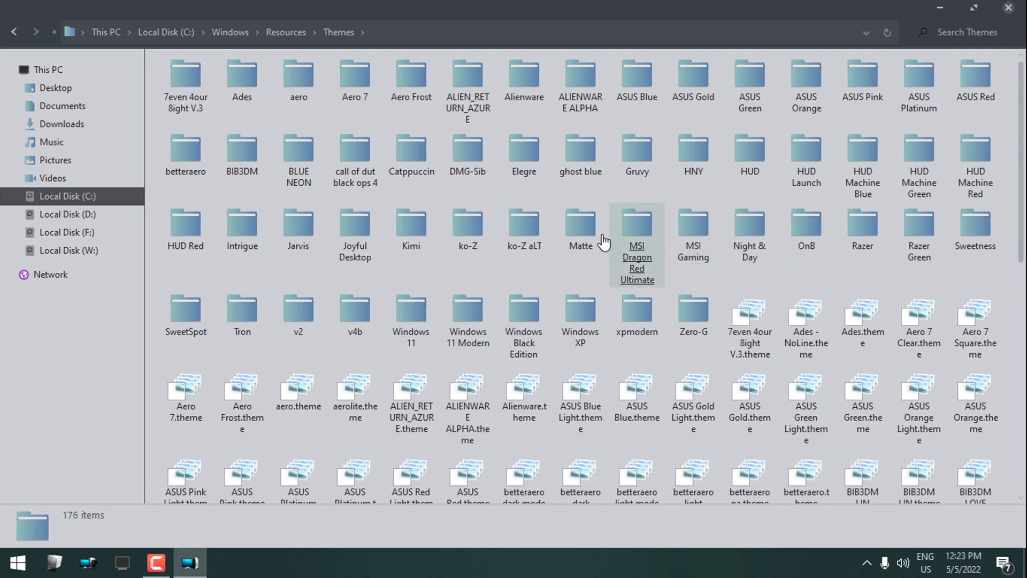
Step: Open the Matte folder and copy its three .msstyles files
{"action": "mouse_move", "coordinate": [565, 306]}
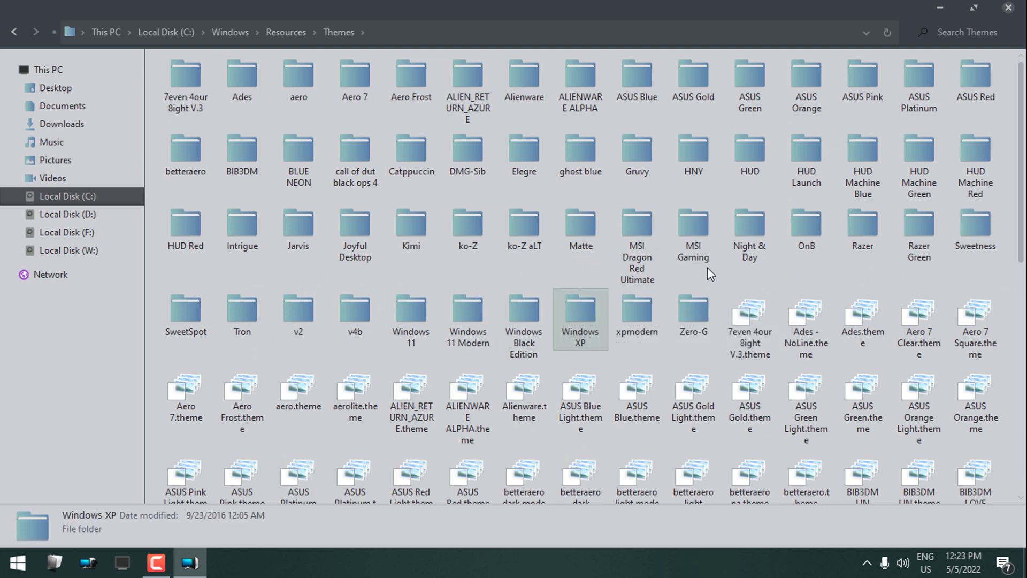
{"action": "double_click", "coordinate": [581, 227]}
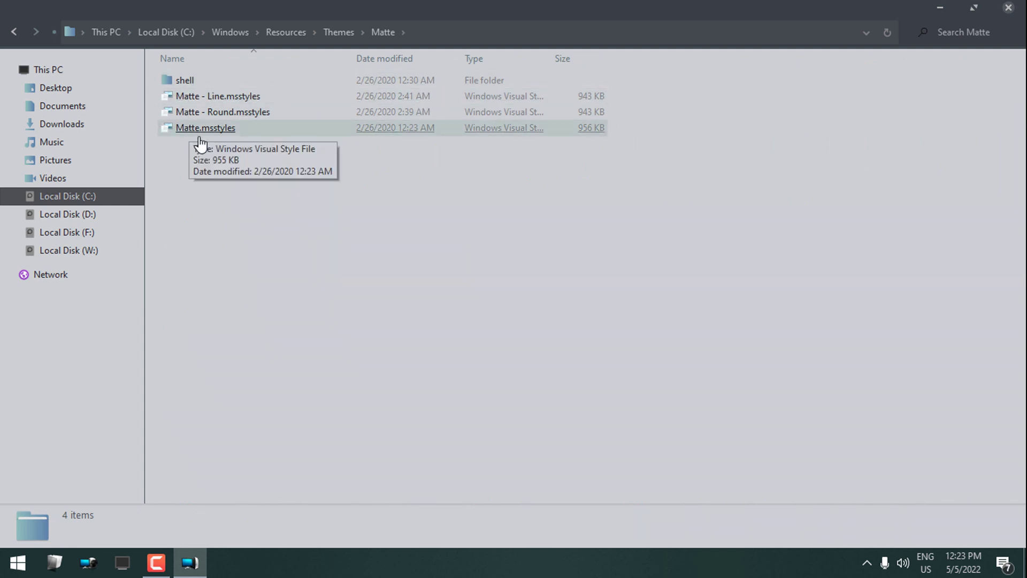
{"action": "left_click_drag", "start_coordinate": [206, 149], "coordinate": [276, 96]}
{"action": "right_click", "coordinate": [276, 100]}
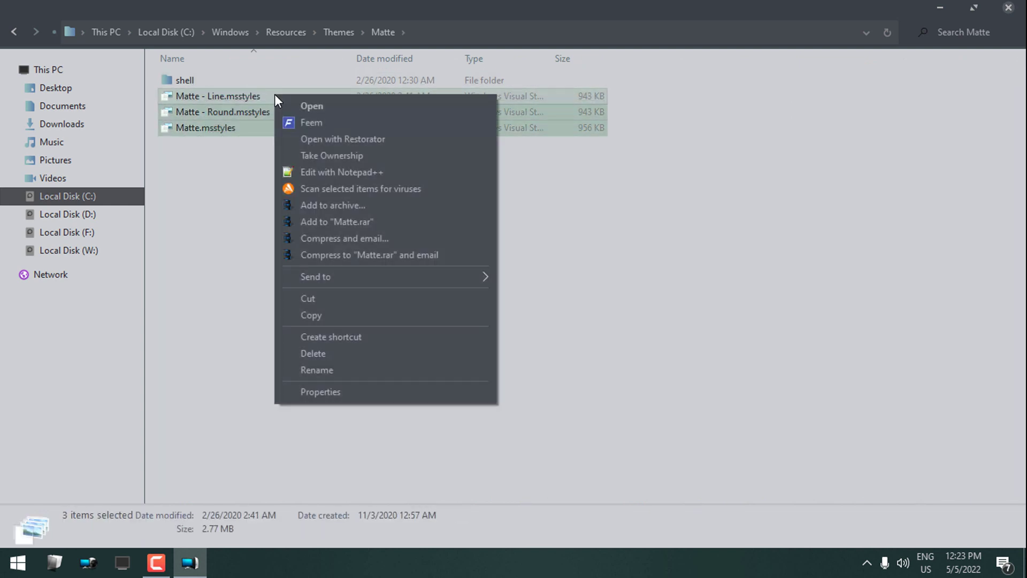
{"action": "left_click", "coordinate": [336, 314]}
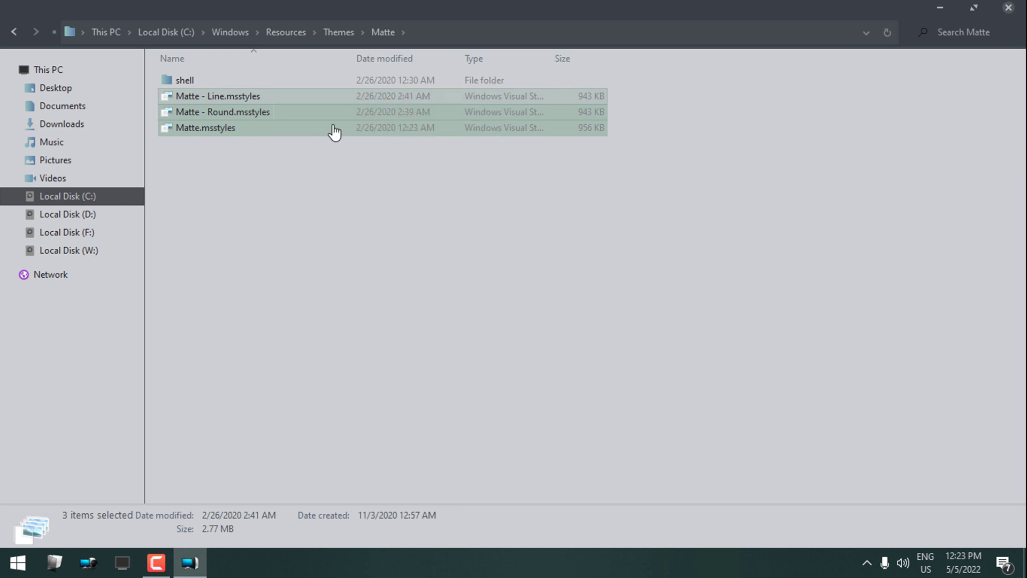
Step: Navigate to AppData\Local\StartIsBack\Styles via the %appdata% path
{"action": "left_click", "coordinate": [438, 32]}
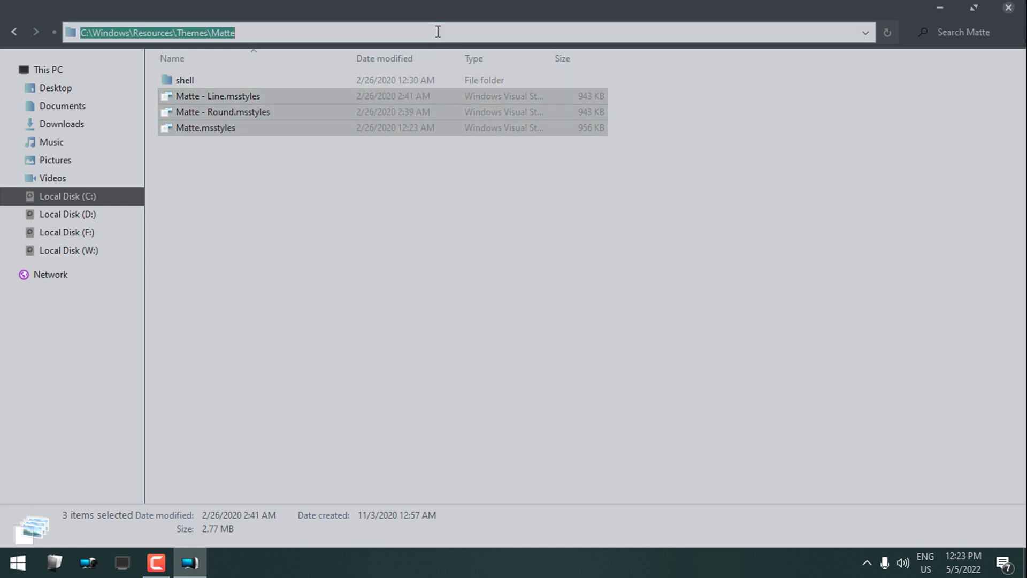
{"action": "type", "text": "%AppData%"}
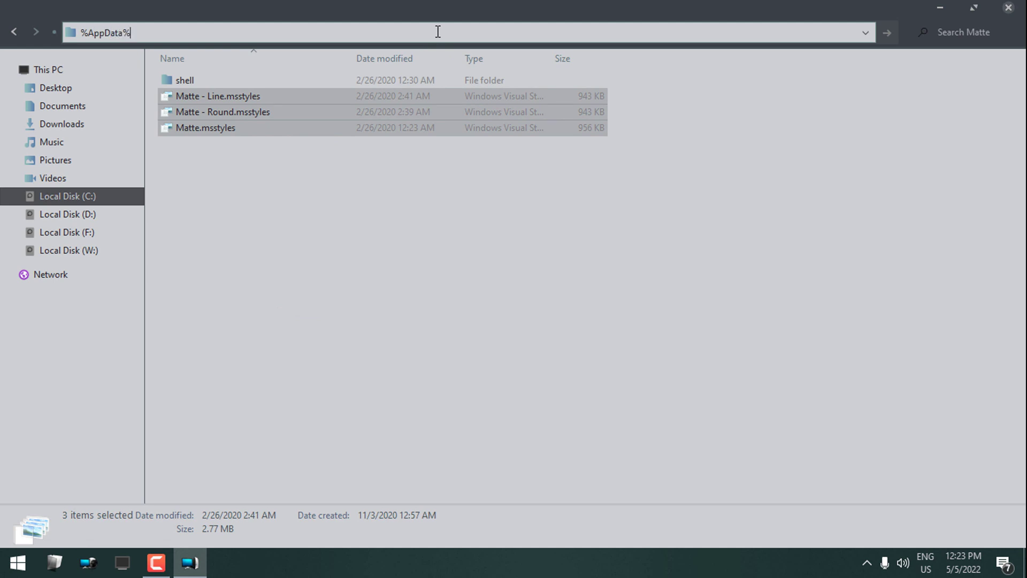
{"action": "key", "text": "Return"}
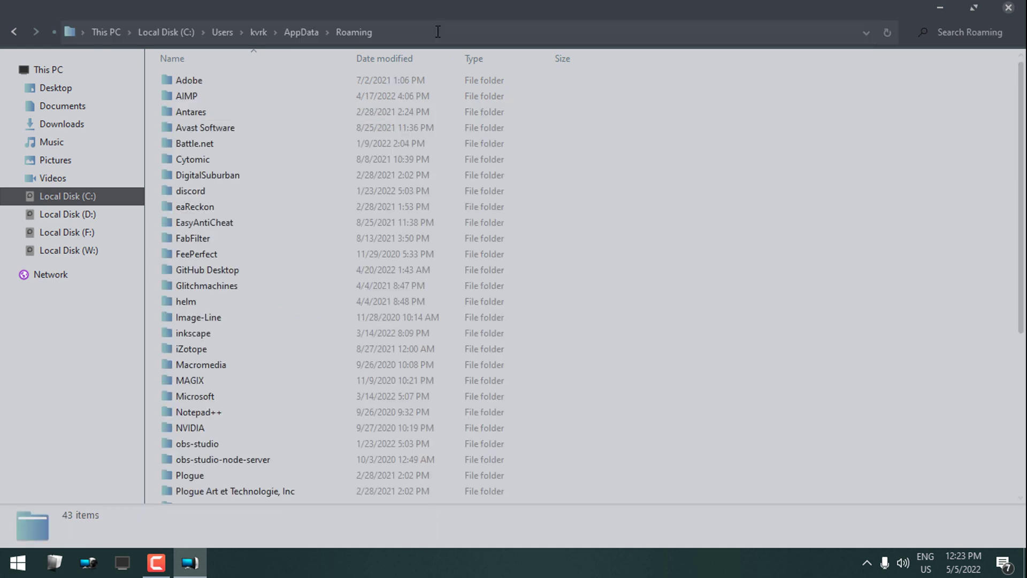
{"action": "left_click", "coordinate": [307, 34]}
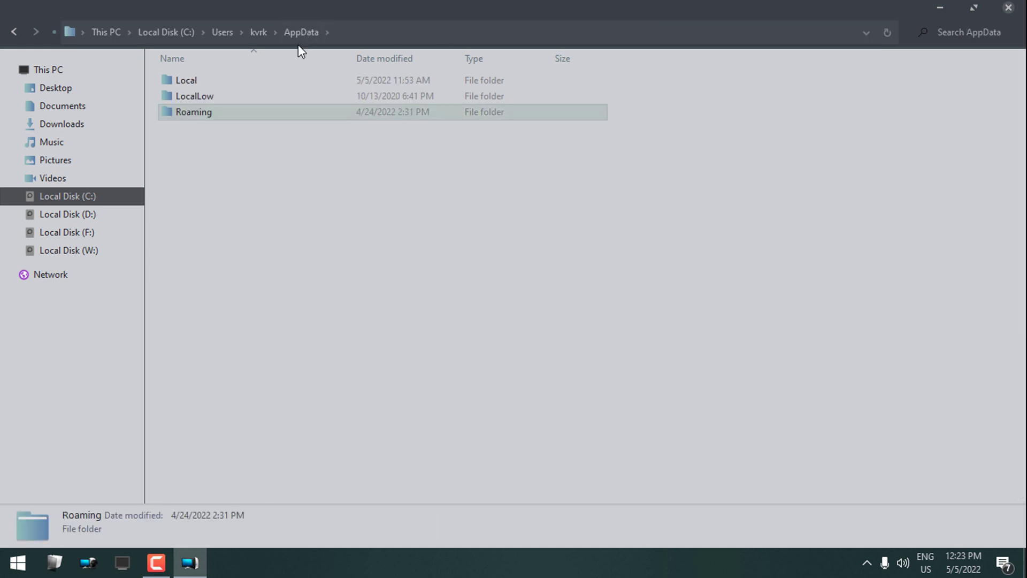
{"action": "double_click", "coordinate": [208, 84]}
{"action": "scroll", "coordinate": [986, 252], "scroll_direction": "down", "scroll_amount": 15}
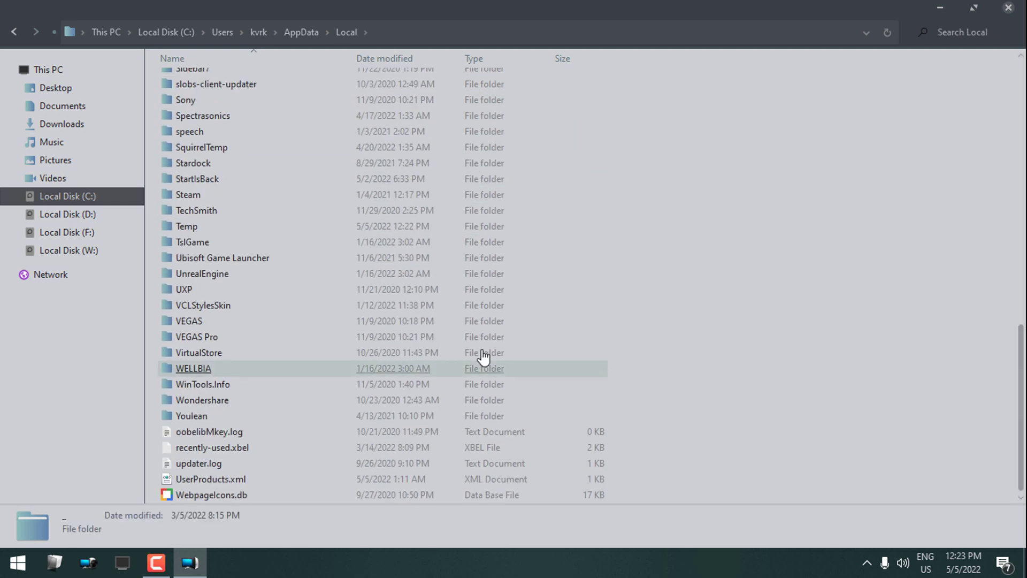
{"action": "double_click", "coordinate": [197, 179]}
{"action": "double_click", "coordinate": [199, 113]}
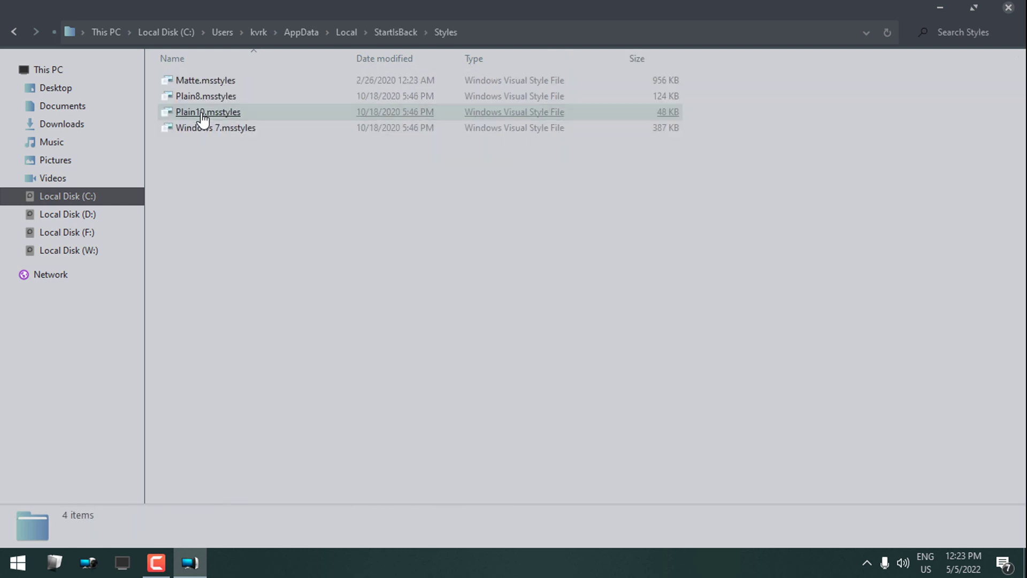
Step: Paste the Matte style files into Styles, replacing the existing Matte.msstyles
{"action": "right_click", "coordinate": [244, 170]}
{"action": "left_click", "coordinate": [284, 270]}
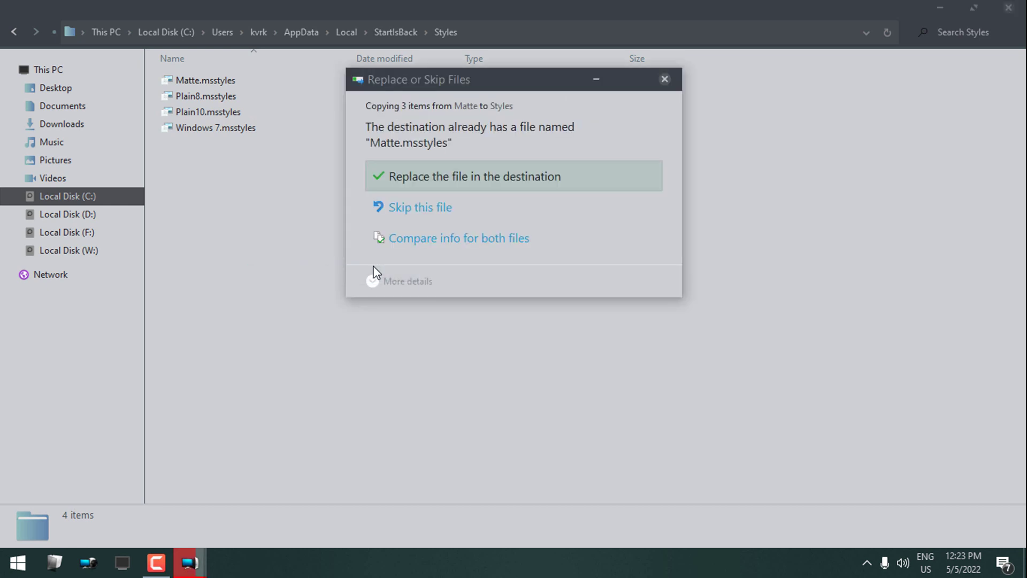
{"action": "left_click", "coordinate": [432, 177]}
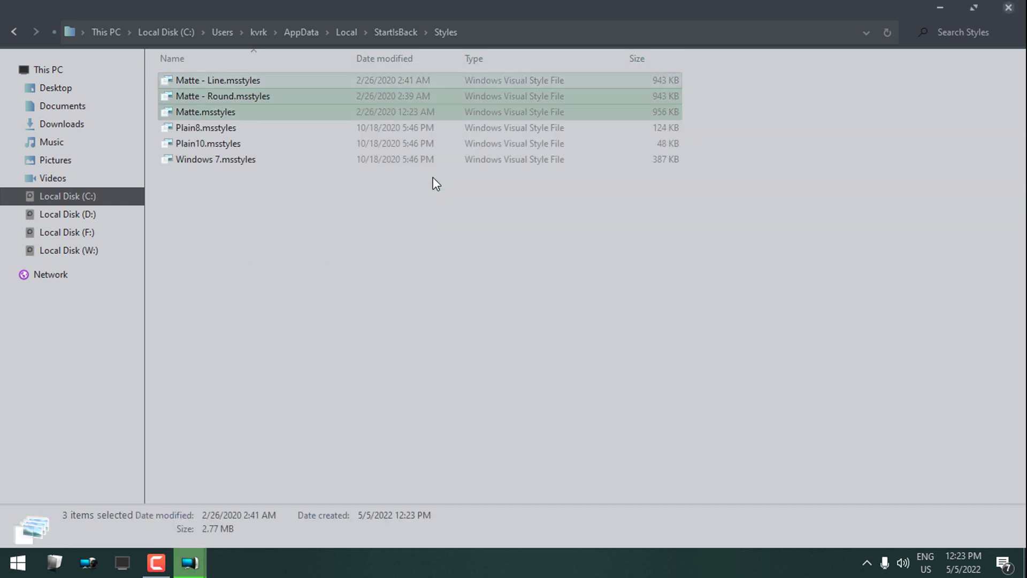
{"action": "left_click", "coordinate": [361, 220]}
Step: Look into Program Files and Program Files (x86) on C:, then close File Explorer
{"action": "left_click", "coordinate": [133, 193]}
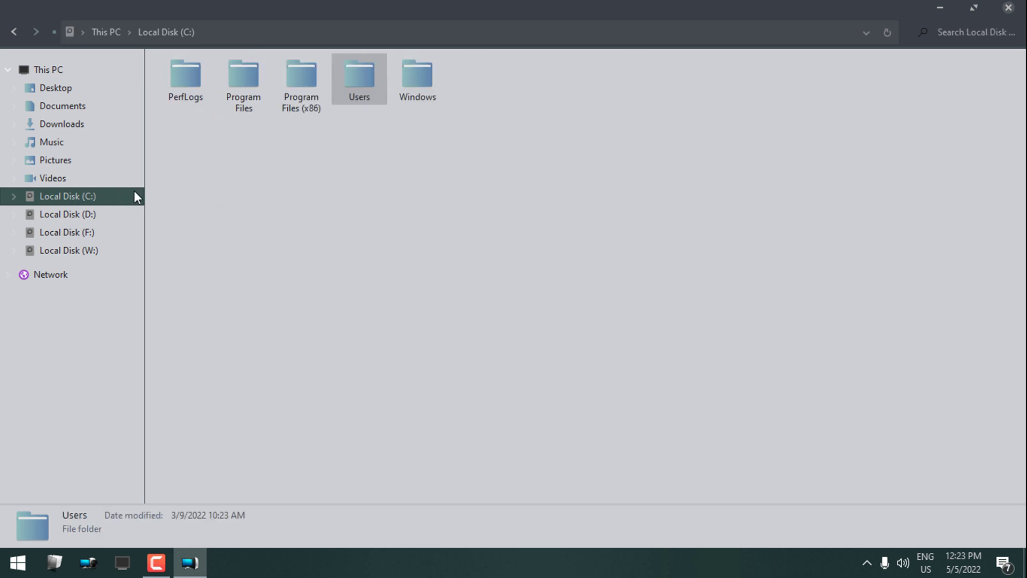
{"action": "double_click", "coordinate": [242, 100]}
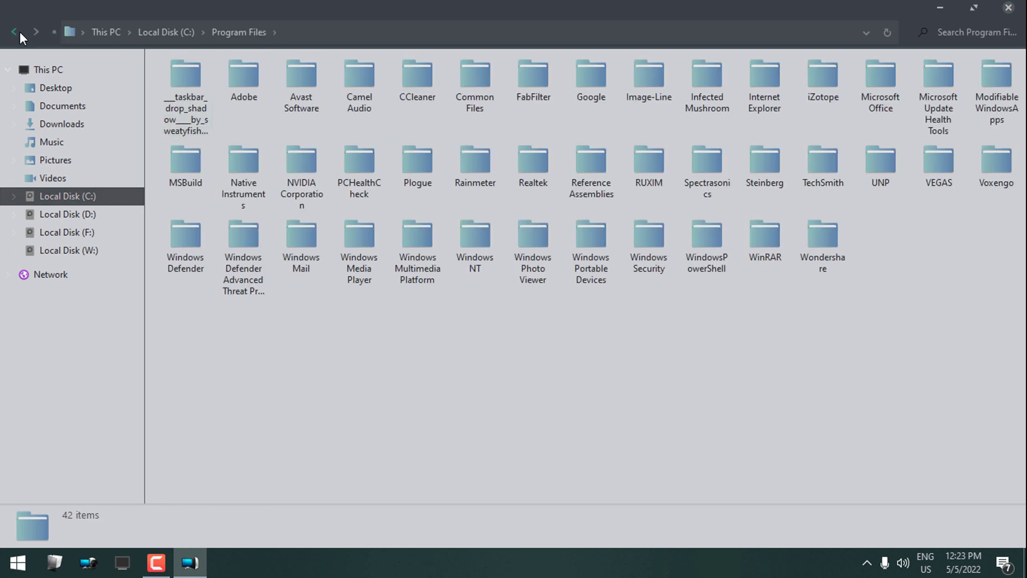
{"action": "left_click", "coordinate": [20, 31]}
{"action": "double_click", "coordinate": [301, 99]}
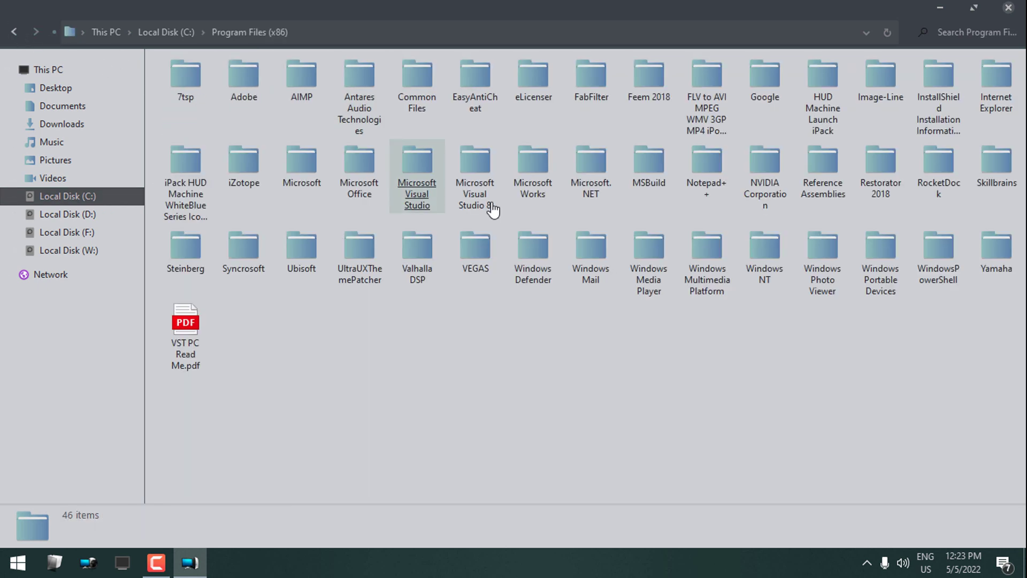
{"action": "left_click", "coordinate": [1008, 7]}
Step: Apply the Matte - Line visual style in StartIsBack's Appearance settings and confirm
{"action": "key", "text": "super"}
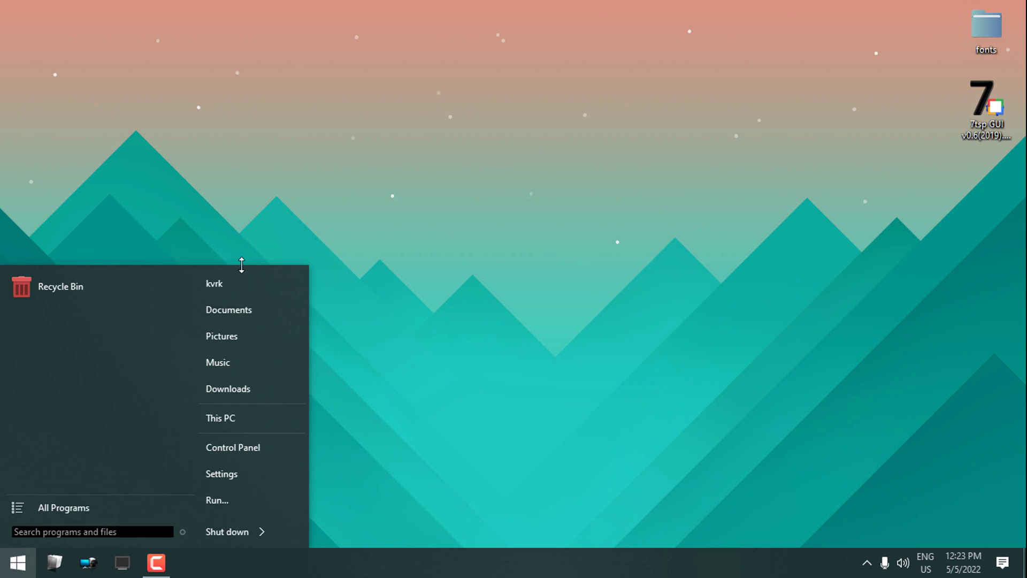
{"action": "right_click", "coordinate": [256, 272]}
{"action": "left_click", "coordinate": [259, 276]}
{"action": "left_click", "coordinate": [308, 141]}
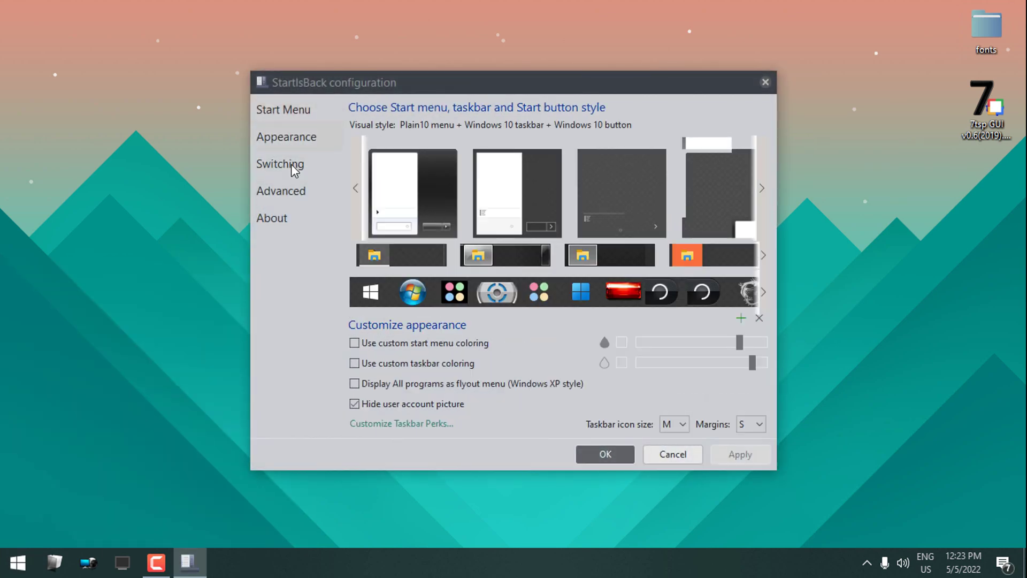
{"action": "scroll", "coordinate": [537, 206], "scroll_direction": "down", "scroll_amount": 2}
{"action": "left_click", "coordinate": [537, 204]}
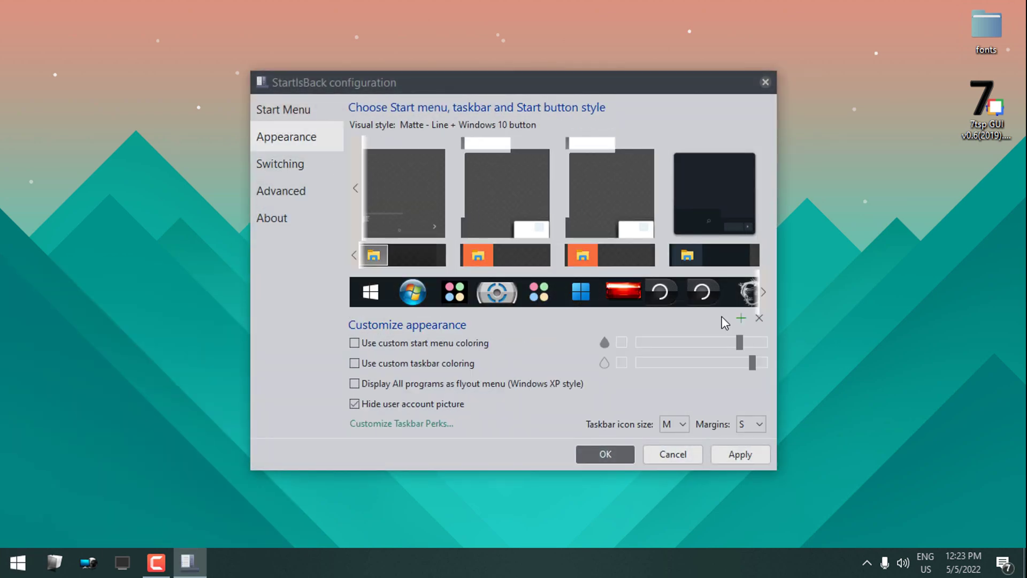
{"action": "left_click", "coordinate": [739, 459]}
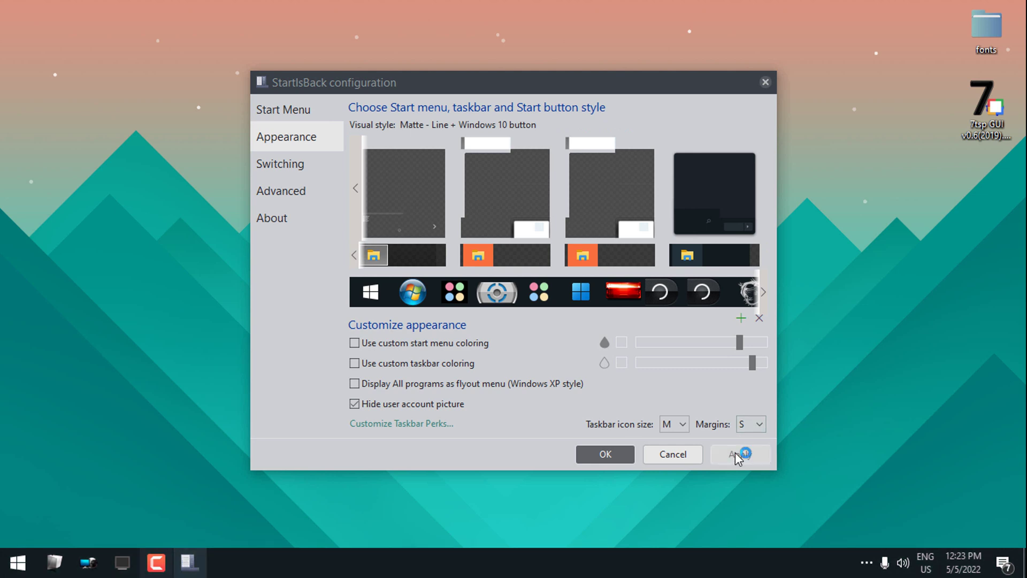
{"action": "left_click", "coordinate": [610, 464]}
Step: Preview the restyled Start menu, refreshing the desktop and toggling the All Programs list
{"action": "left_click", "coordinate": [18, 562]}
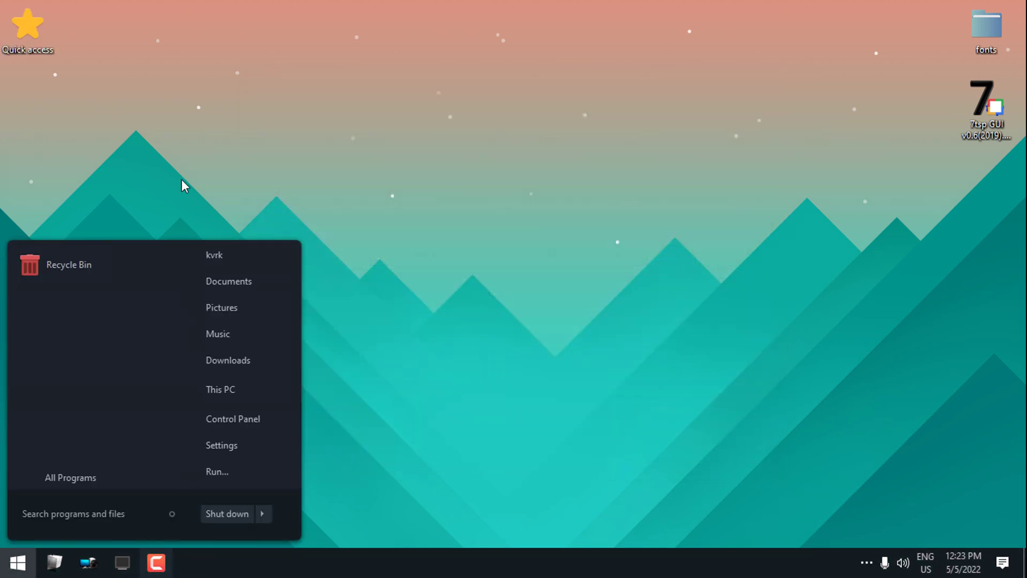
{"action": "right_click", "coordinate": [181, 178]}
{"action": "left_click", "coordinate": [220, 226]}
{"action": "key", "text": "super"}
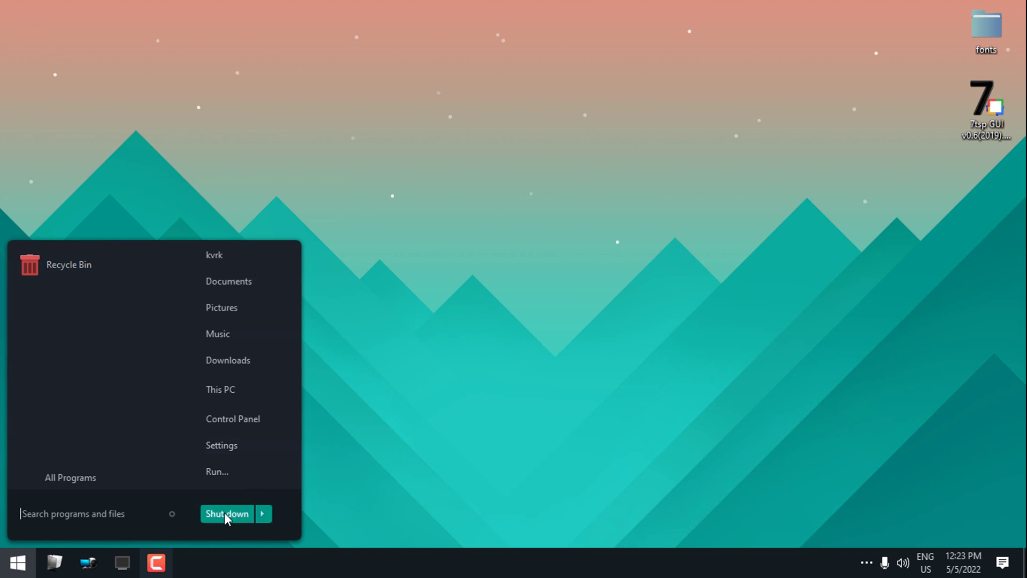
{"action": "left_click", "coordinate": [85, 478]}
{"action": "left_click", "coordinate": [85, 478]}
{"action": "left_click", "coordinate": [82, 479]}
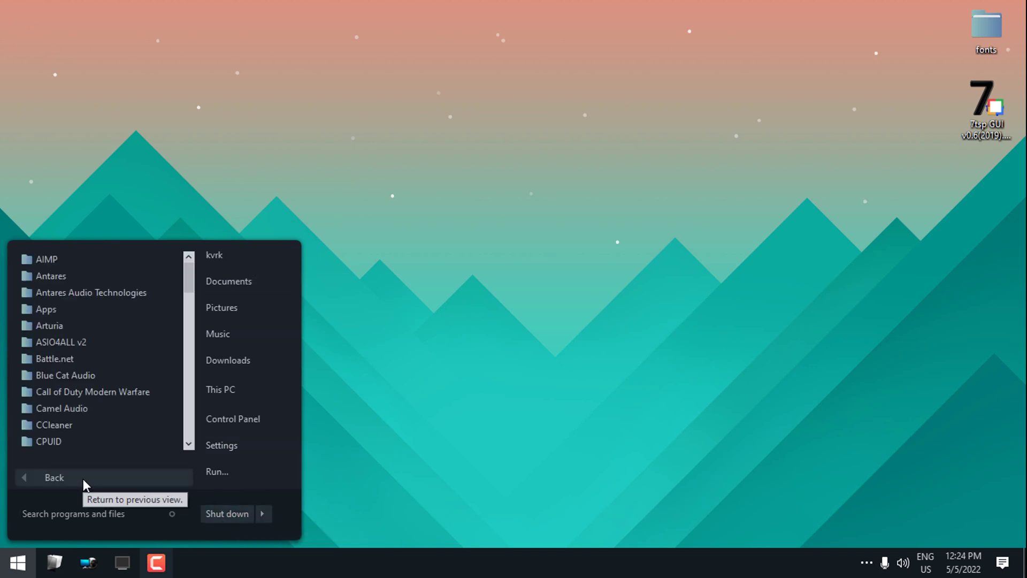
{"action": "left_click", "coordinate": [82, 479]}
{"action": "left_click", "coordinate": [13, 561]}
{"action": "left_click", "coordinate": [13, 560]}
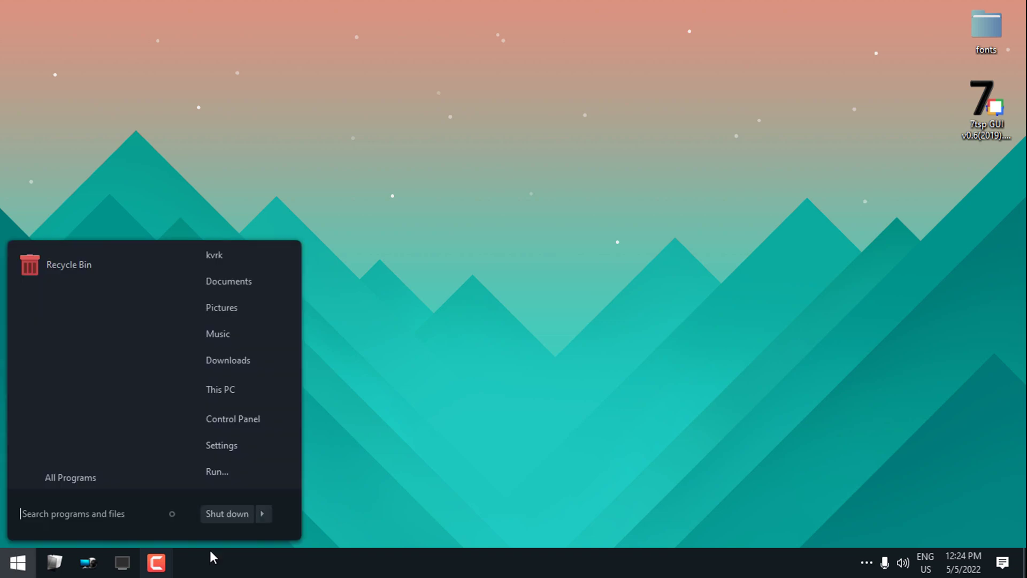
Step: Compare the plain Matte style, then settle on Matte - Line and close StartIsBack
{"action": "right_click", "coordinate": [199, 243]}
{"action": "left_click", "coordinate": [209, 249]}
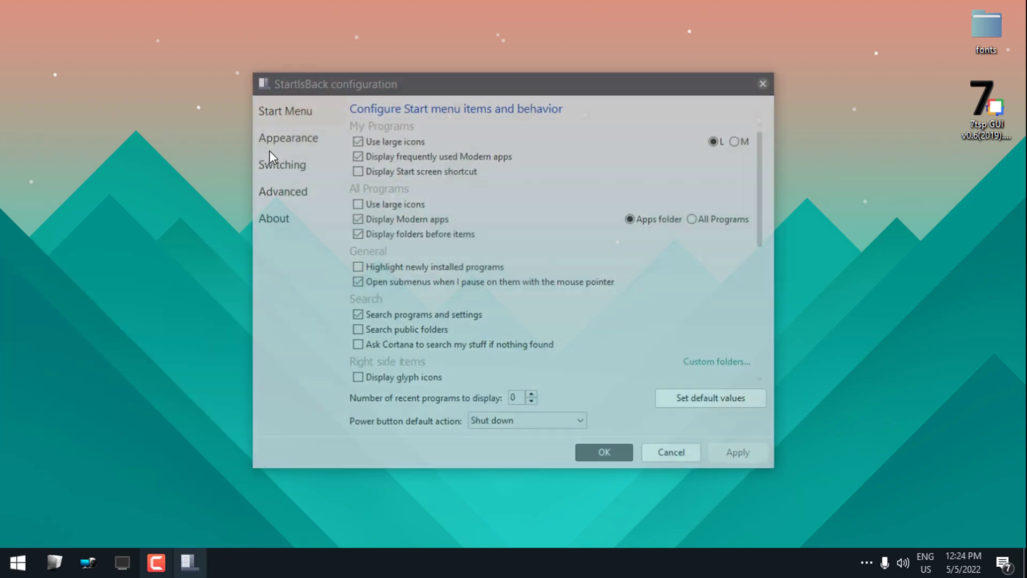
{"action": "left_click", "coordinate": [277, 140]}
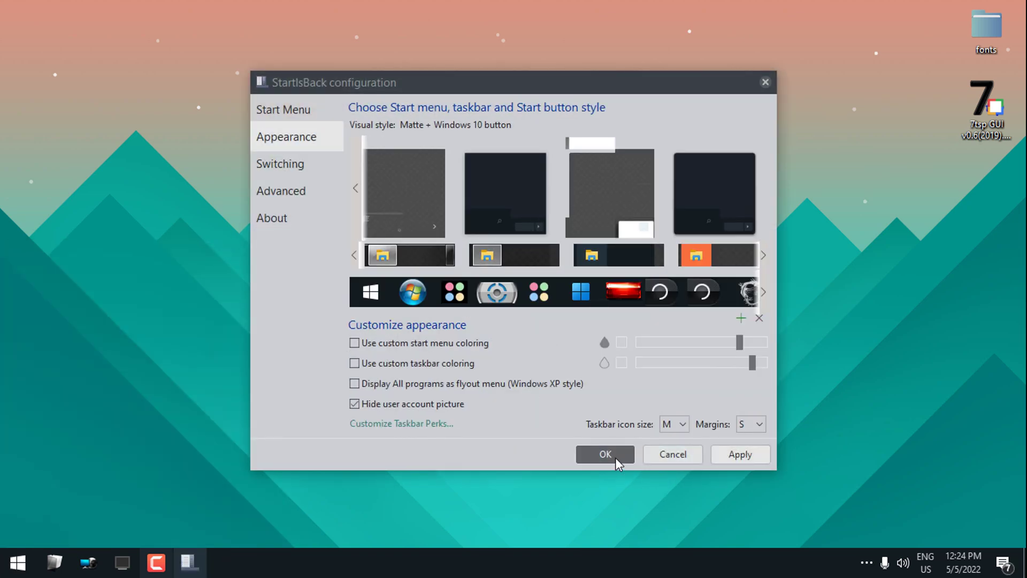
{"action": "left_click", "coordinate": [739, 454]}
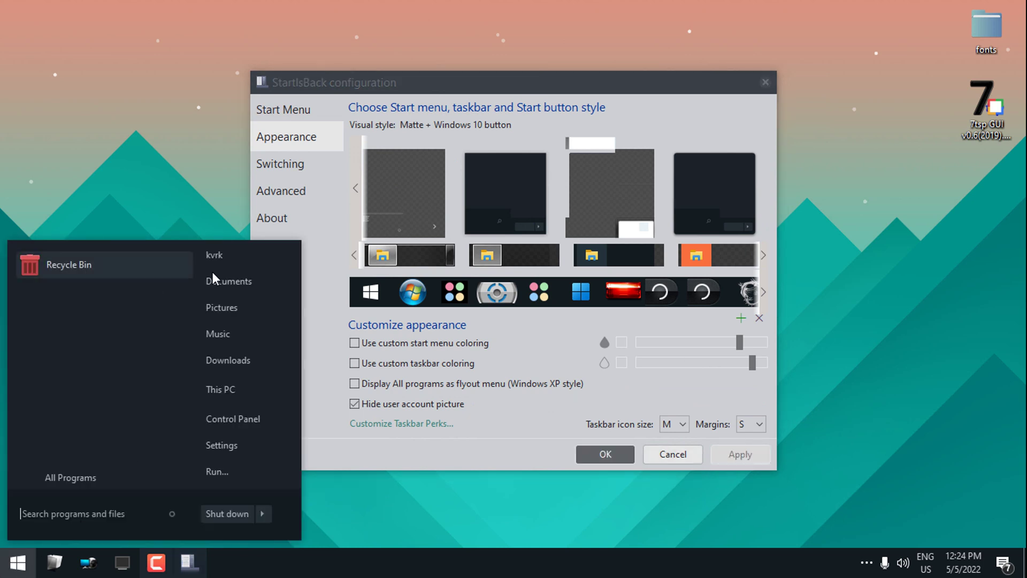
{"action": "left_click", "coordinate": [714, 221]}
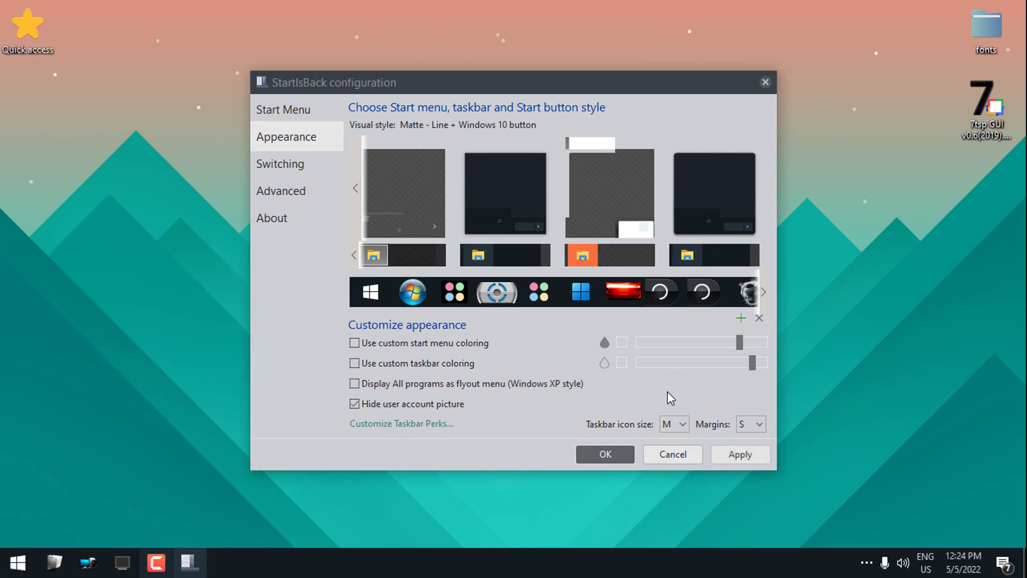
{"action": "left_click", "coordinate": [607, 453]}
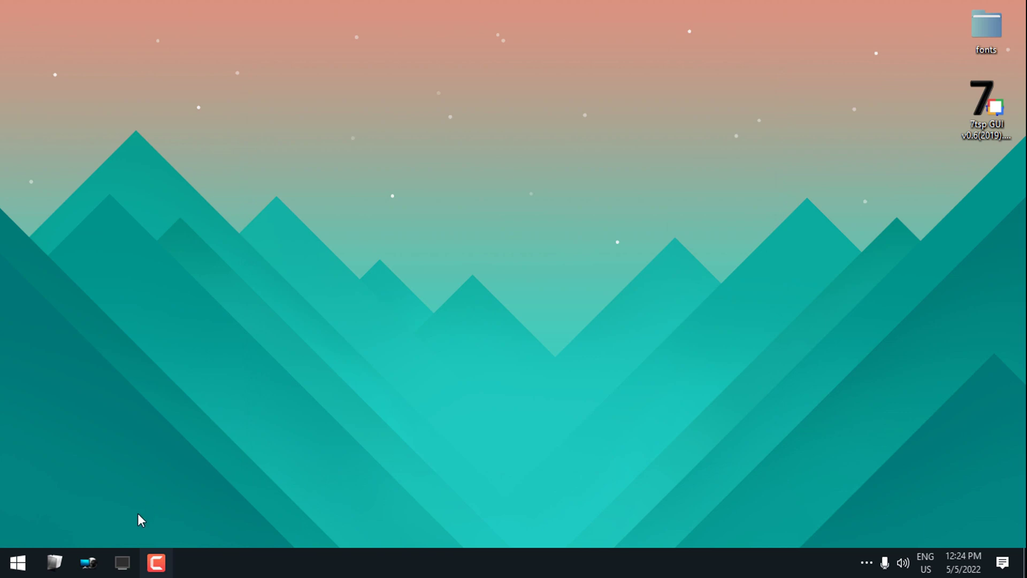
Step: Open This PC, restore and reposition its window, comparing it with the Start menu
{"action": "left_click", "coordinate": [122, 565]}
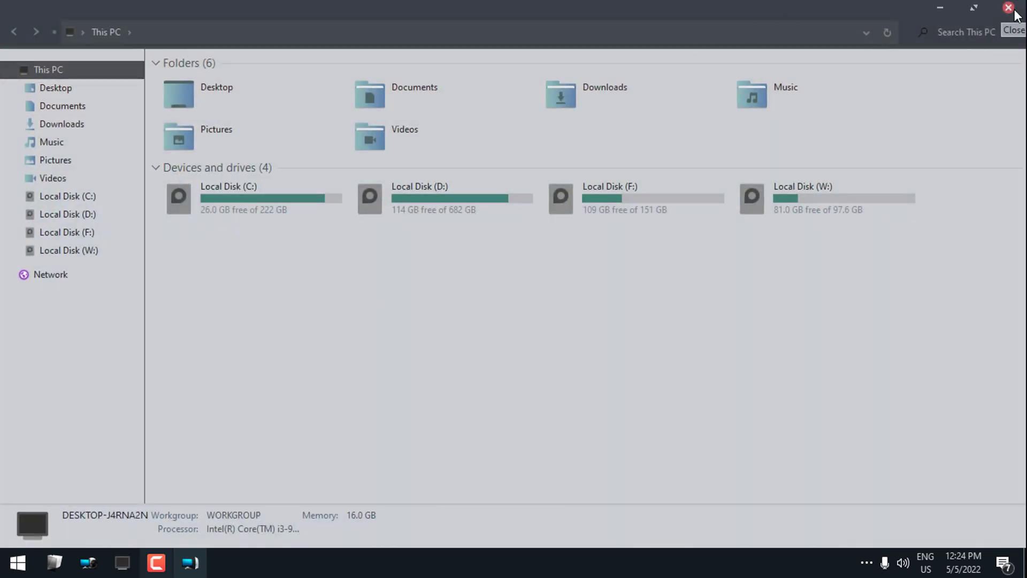
{"action": "left_click_drag", "start_coordinate": [668, 10], "coordinate": [724, 36]}
{"action": "key", "text": "super"}
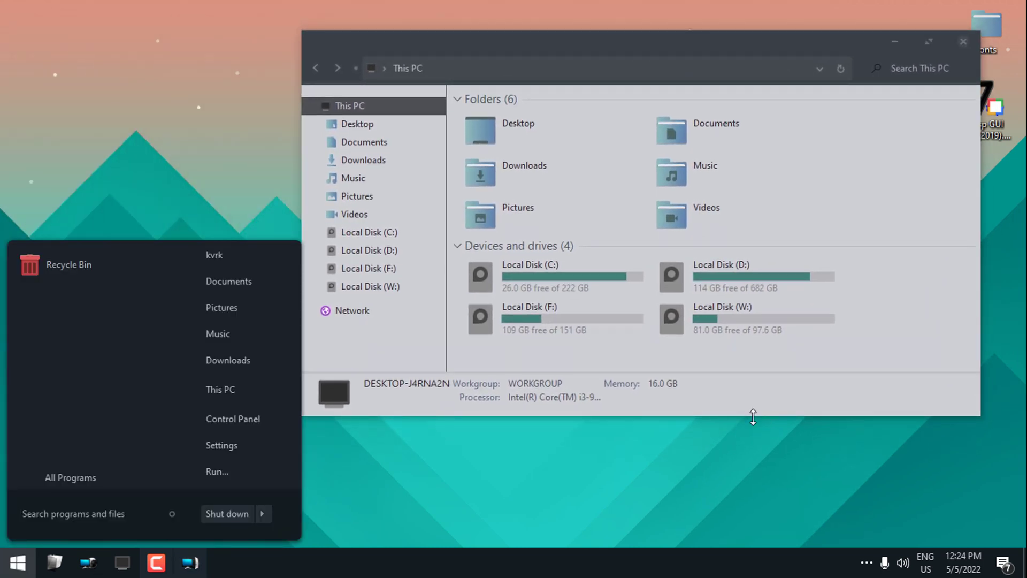
{"action": "left_click", "coordinate": [303, 42]}
{"action": "left_click_drag", "start_coordinate": [428, 43], "coordinate": [461, 21]}
{"action": "key", "text": "super"}
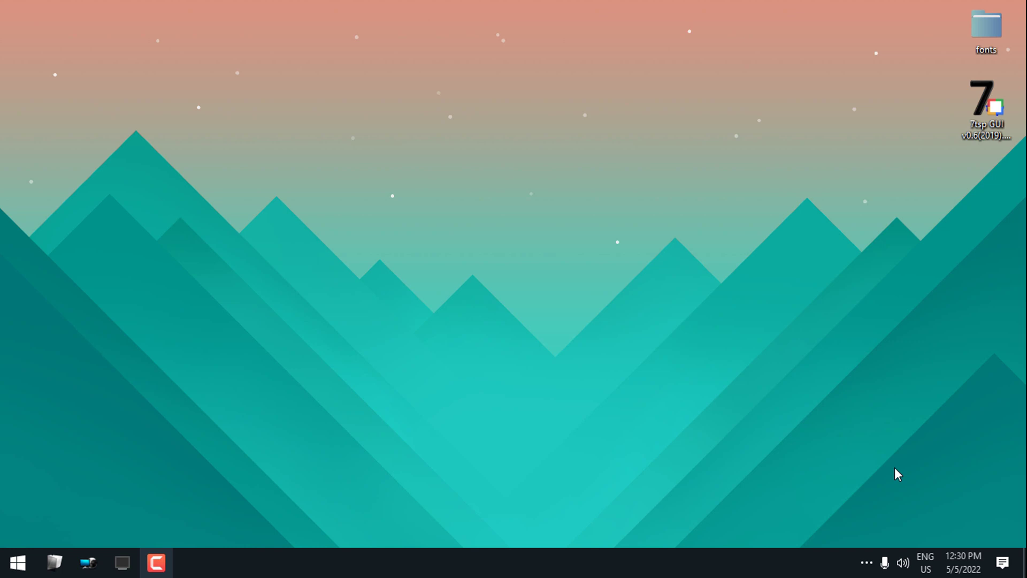
Step: Copy Gauges (86).bmp from the Pictures folder in File Explorer
{"action": "key", "text": "super+e"}
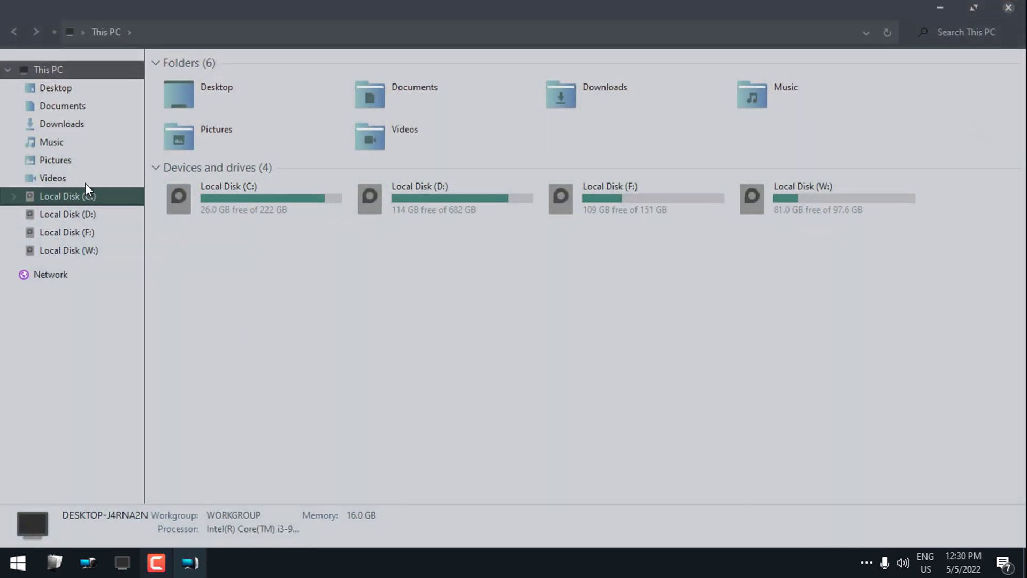
{"action": "left_click", "coordinate": [79, 161]}
{"action": "left_click", "coordinate": [888, 94]}
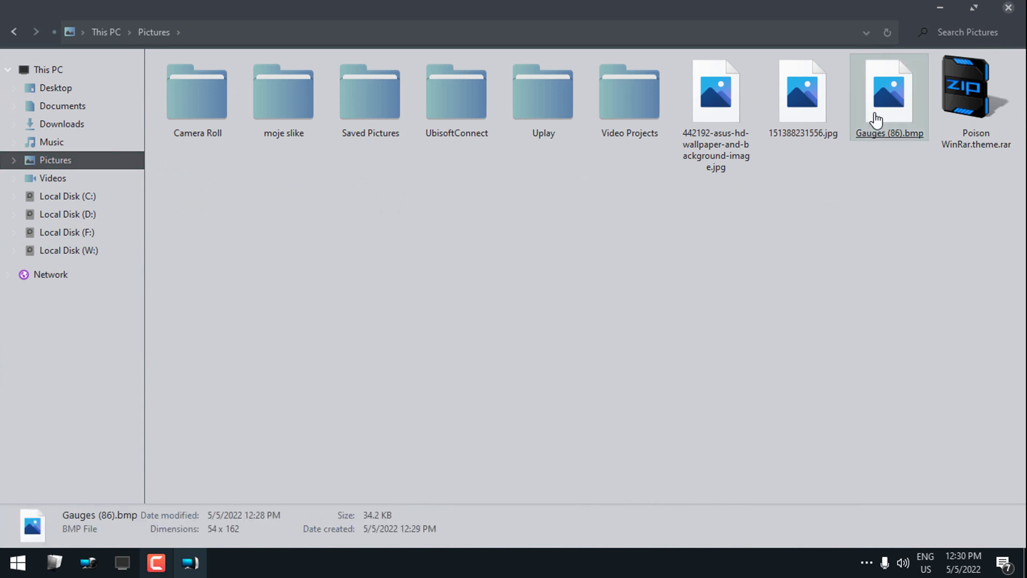
{"action": "right_click", "coordinate": [888, 93]}
{"action": "left_click", "coordinate": [849, 457]}
Step: Close Explorer, paste Gauges (86).bmp onto the desktop, and close the Photos preview
{"action": "left_click", "coordinate": [1007, 8]}
{"action": "right_click", "coordinate": [543, 160]}
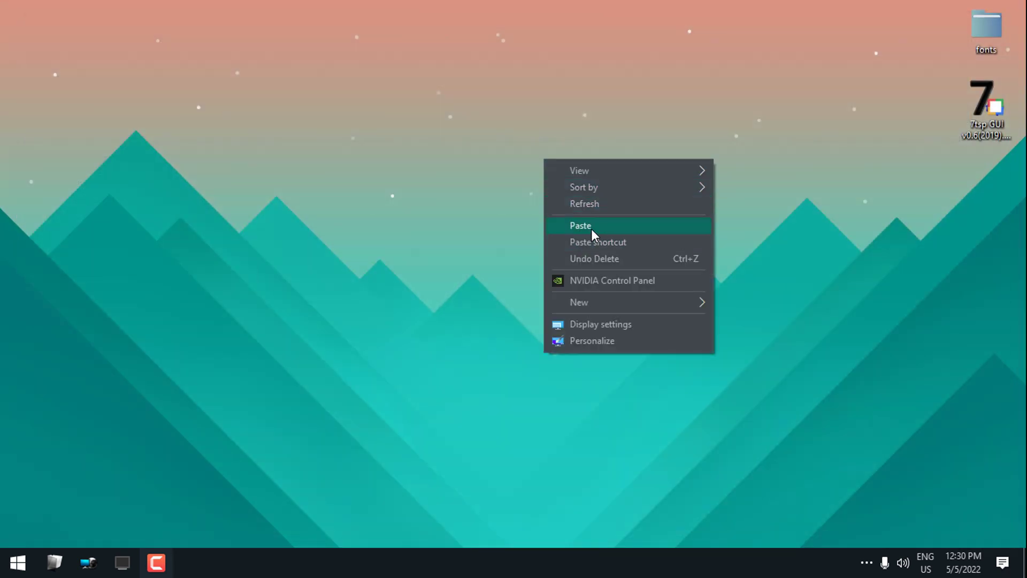
{"action": "left_click", "coordinate": [592, 230]}
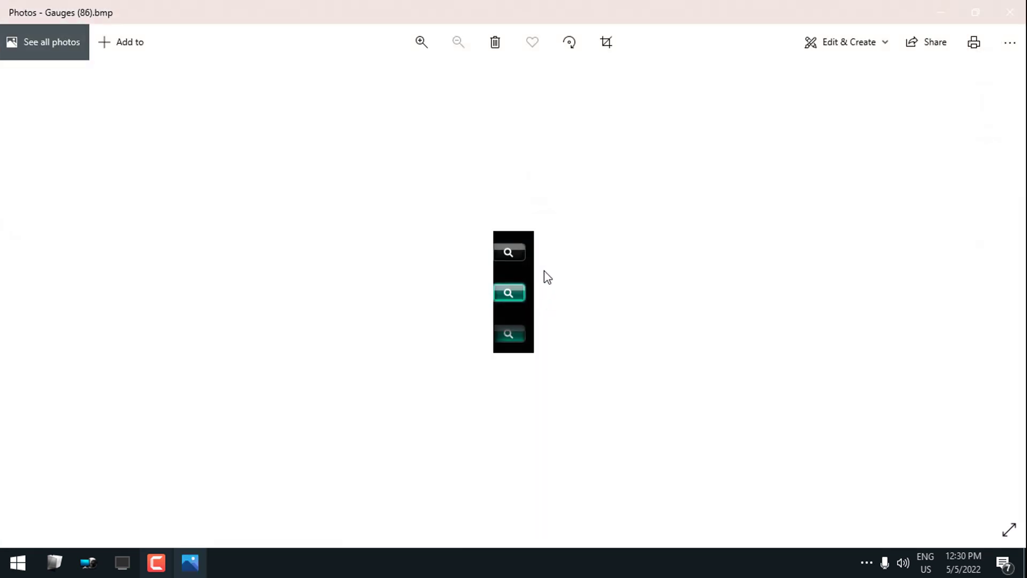
{"action": "left_click", "coordinate": [1010, 11]}
{"action": "key", "text": "super"}
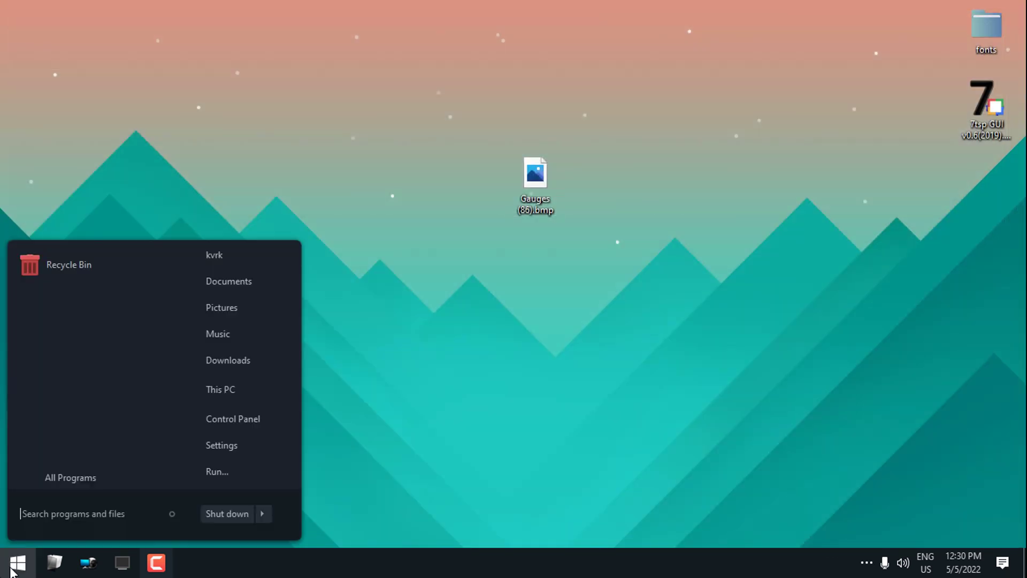
Step: Add Gauges (86).bmp as a custom StartIsBack start button image and select it
{"action": "right_click", "coordinate": [290, 242]}
{"action": "left_click", "coordinate": [310, 256]}
{"action": "left_click", "coordinate": [288, 137]}
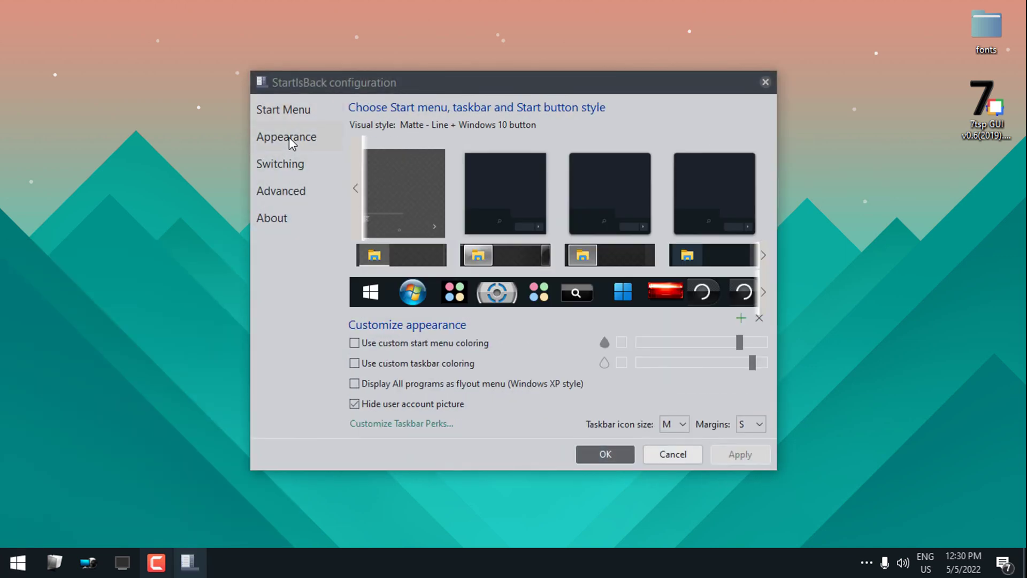
{"action": "scroll", "coordinate": [645, 296], "scroll_direction": "down", "scroll_amount": 2}
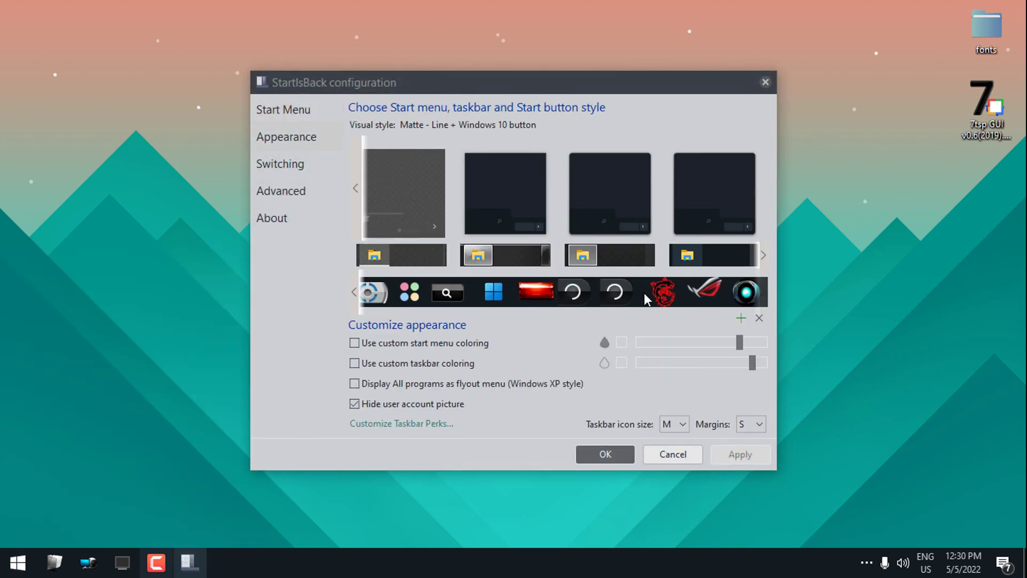
{"action": "left_click", "coordinate": [740, 319]}
{"action": "double_click", "coordinate": [476, 177]}
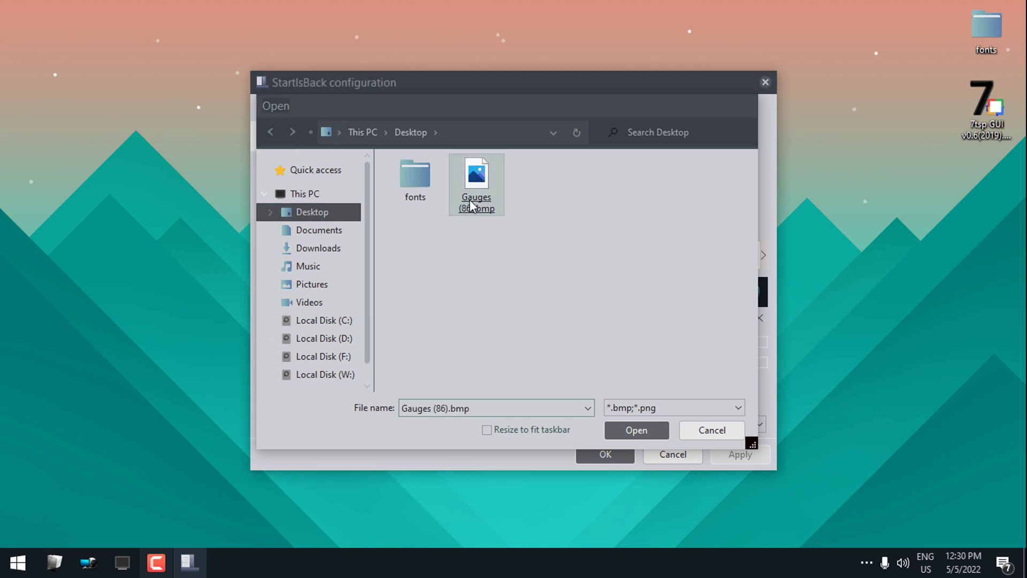
{"action": "scroll", "coordinate": [664, 299], "scroll_direction": "down", "scroll_amount": 1}
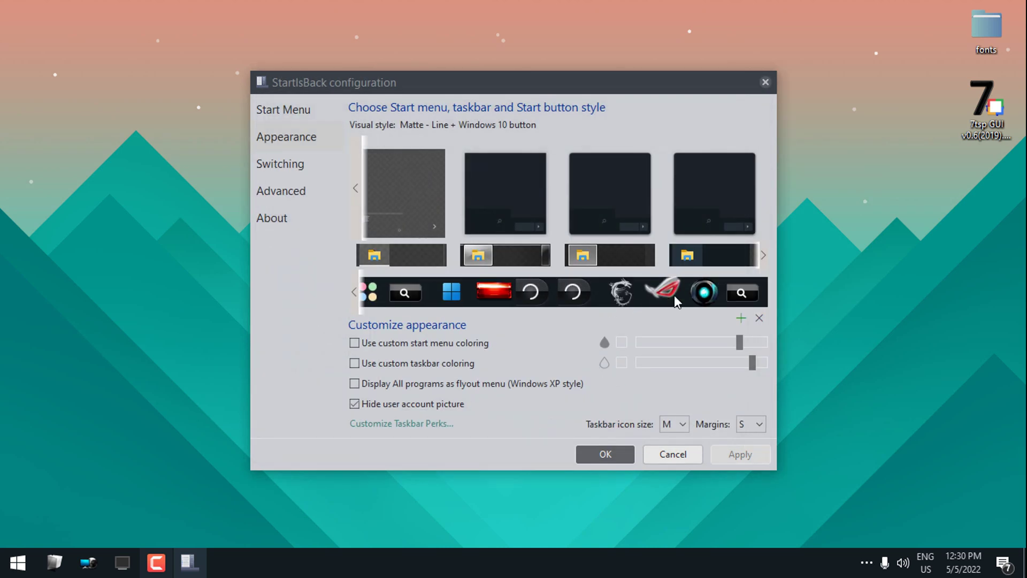
{"action": "left_click", "coordinate": [740, 297]}
{"action": "left_click", "coordinate": [615, 452]}
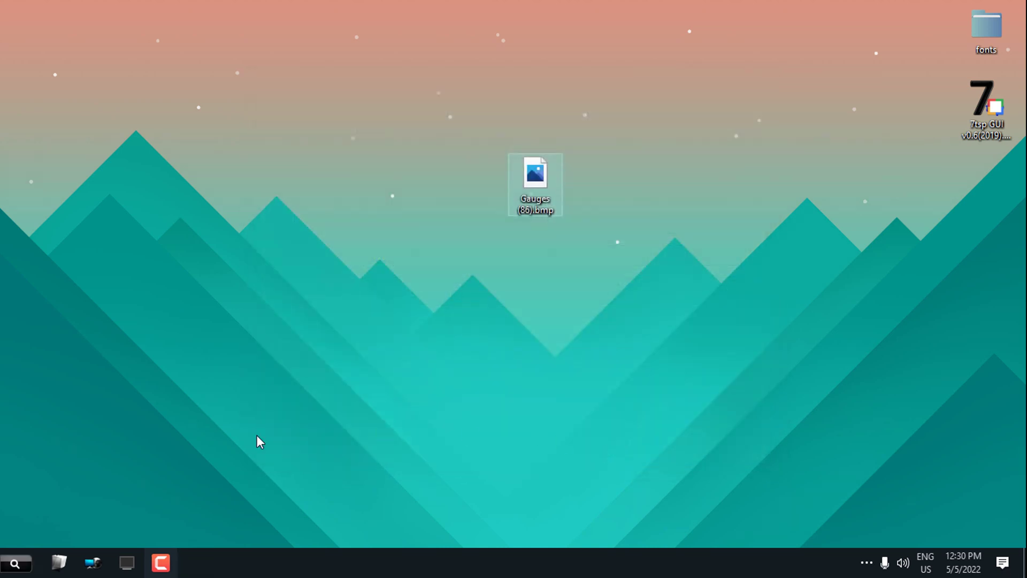
Step: Delete Gauges (86).bmp from the desktop and reopen This PC as a smaller window
{"action": "right_click", "coordinate": [542, 199]}
{"action": "left_click", "coordinate": [560, 497]}
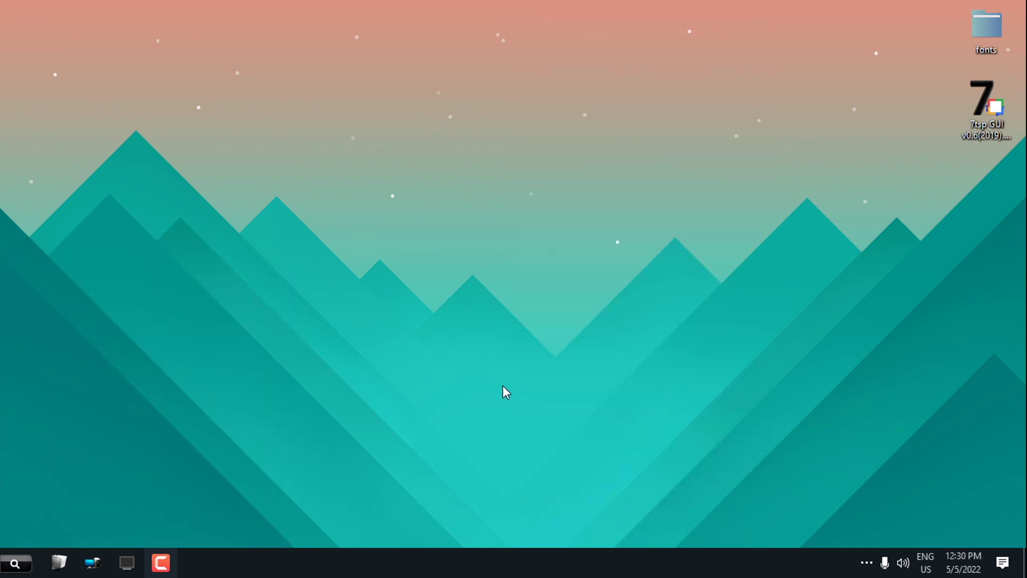
{"action": "left_click", "coordinate": [126, 562]}
{"action": "left_click_drag", "start_coordinate": [358, 3], "coordinate": [569, 78]}
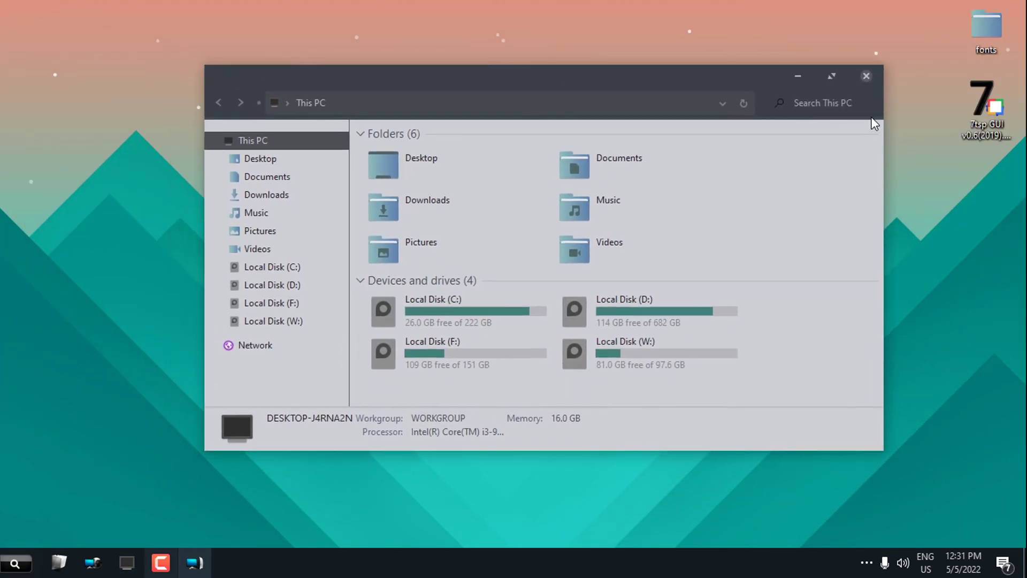
{"action": "left_click", "coordinate": [864, 79]}
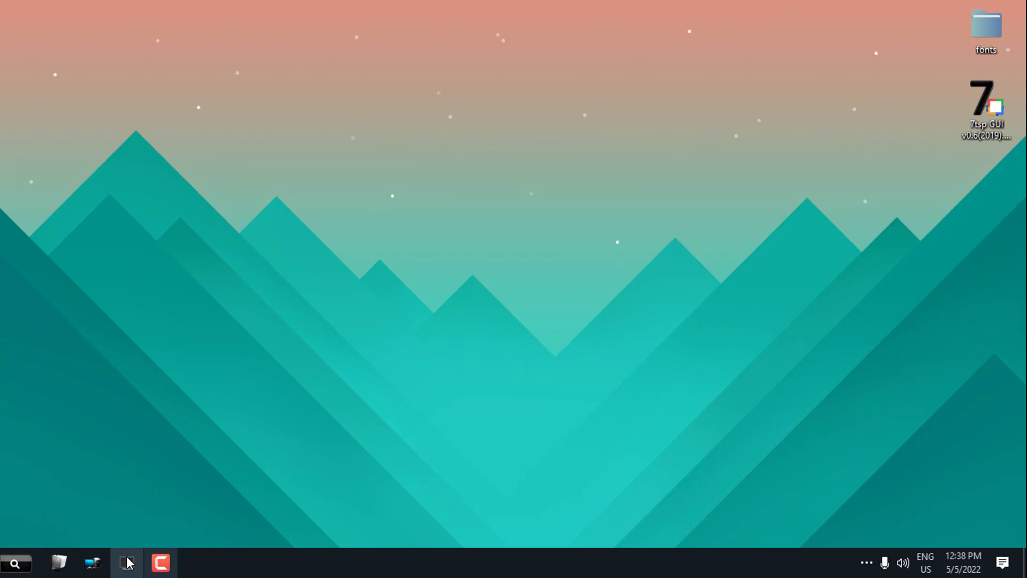
{"action": "left_click", "coordinate": [127, 562]}
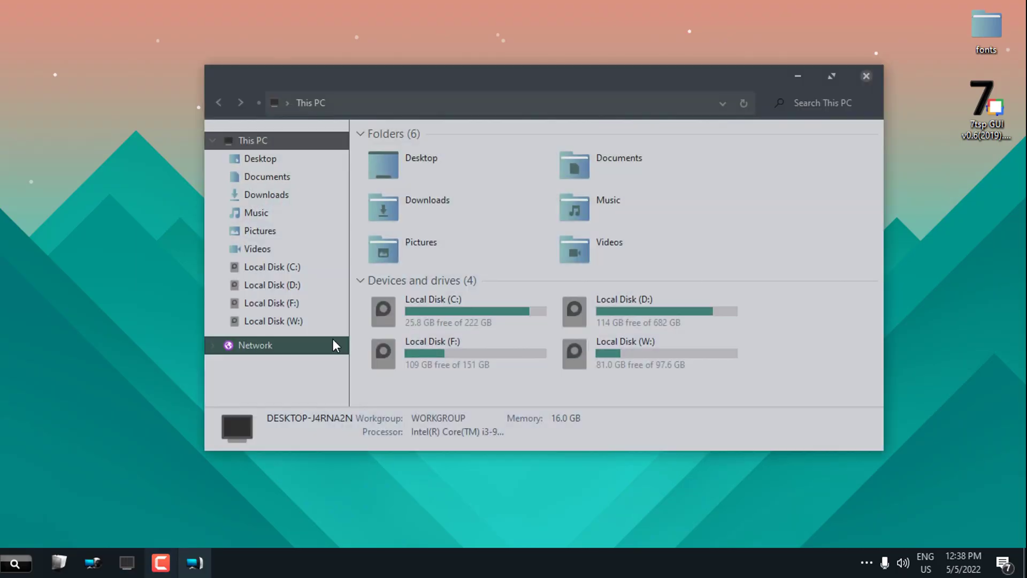
Step: Close This PC and launch RoundedTB by searching 'round' in Start
{"action": "left_click", "coordinate": [873, 78]}
{"action": "left_click", "coordinate": [12, 562]}
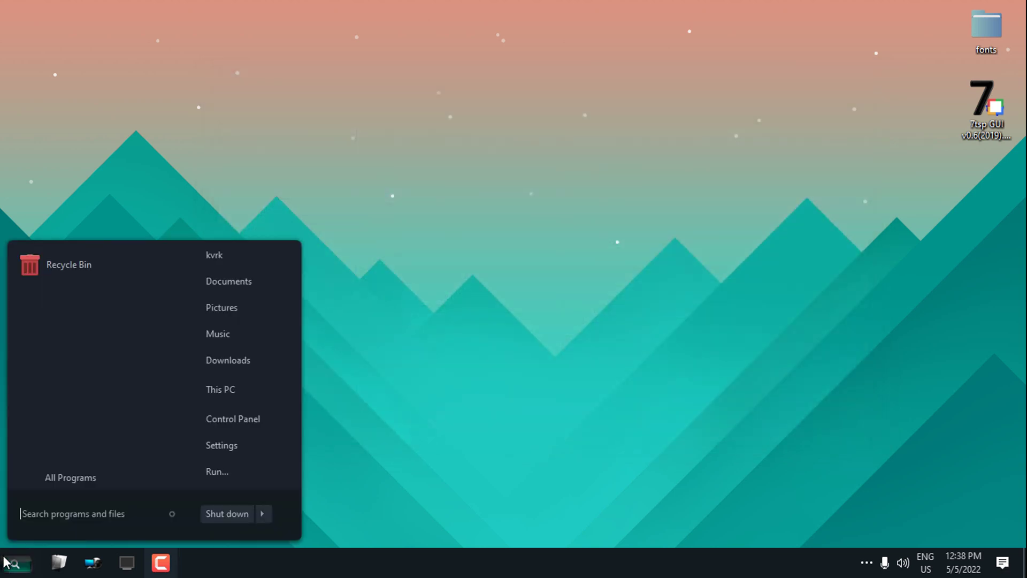
{"action": "type", "text": "rou"}
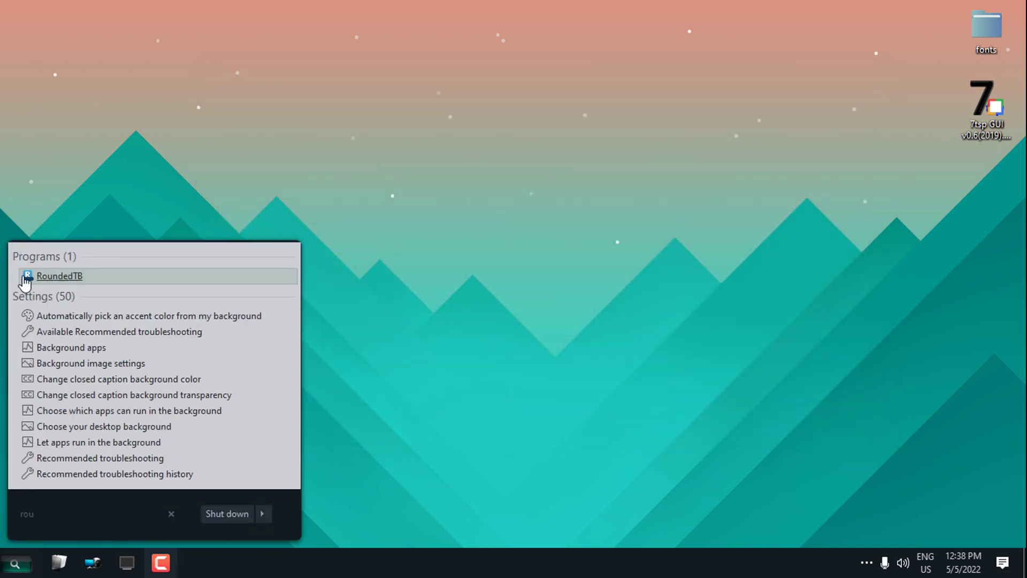
{"action": "key", "text": "Return"}
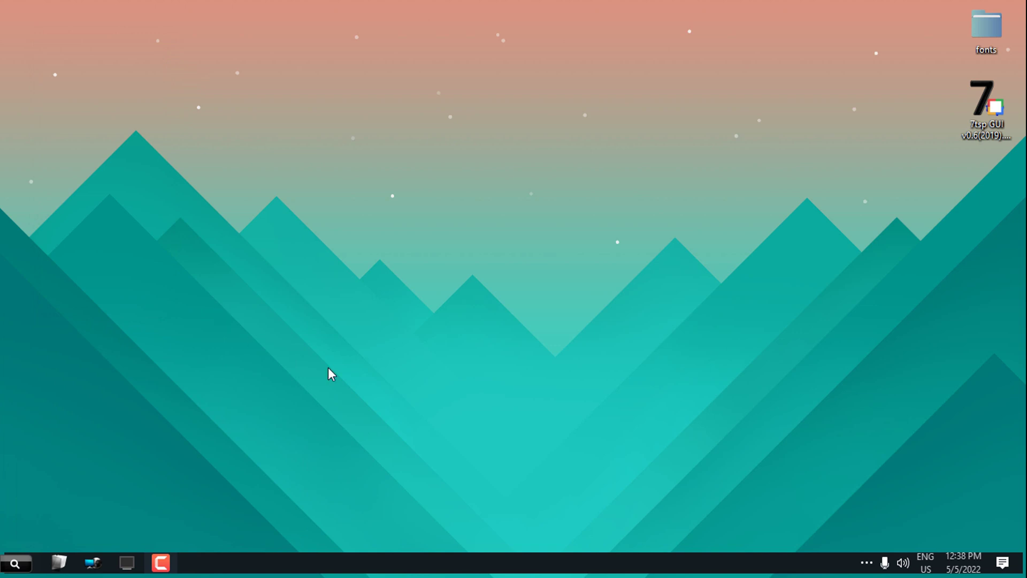
{"action": "left_click", "coordinate": [11, 561]}
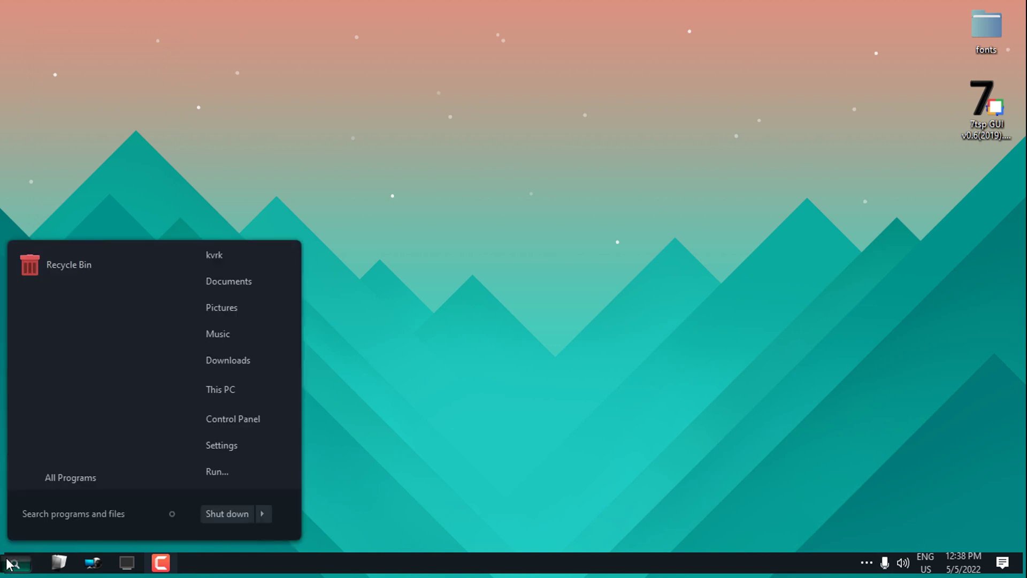
{"action": "type", "text": "round"}
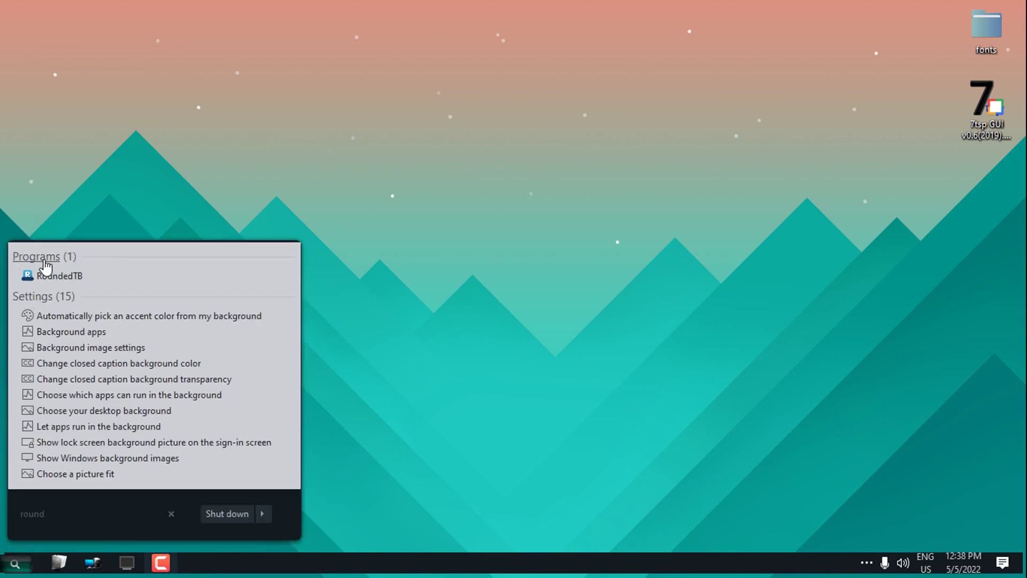
{"action": "left_click", "coordinate": [51, 270]}
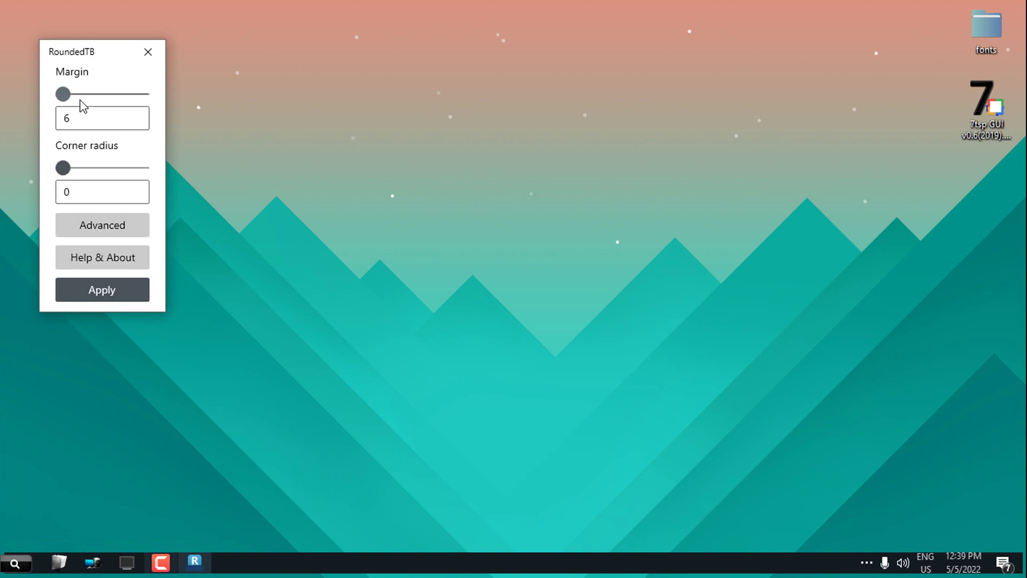
Step: Apply taskbar margin 5 with corner radius 0, close RoundedTB, and refresh the desktop
{"action": "left_click_drag", "start_coordinate": [64, 94], "coordinate": [85, 94]}
{"action": "left_click_drag", "start_coordinate": [63, 167], "coordinate": [79, 168]}
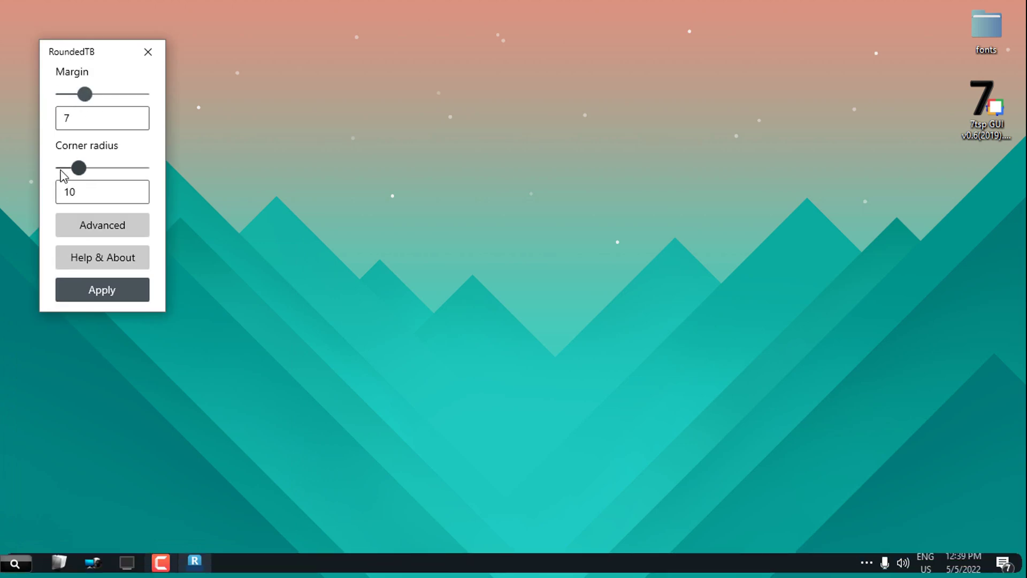
{"action": "left_click", "coordinate": [63, 169]}
{"action": "left_click_drag", "start_coordinate": [84, 94], "coordinate": [83, 95]}
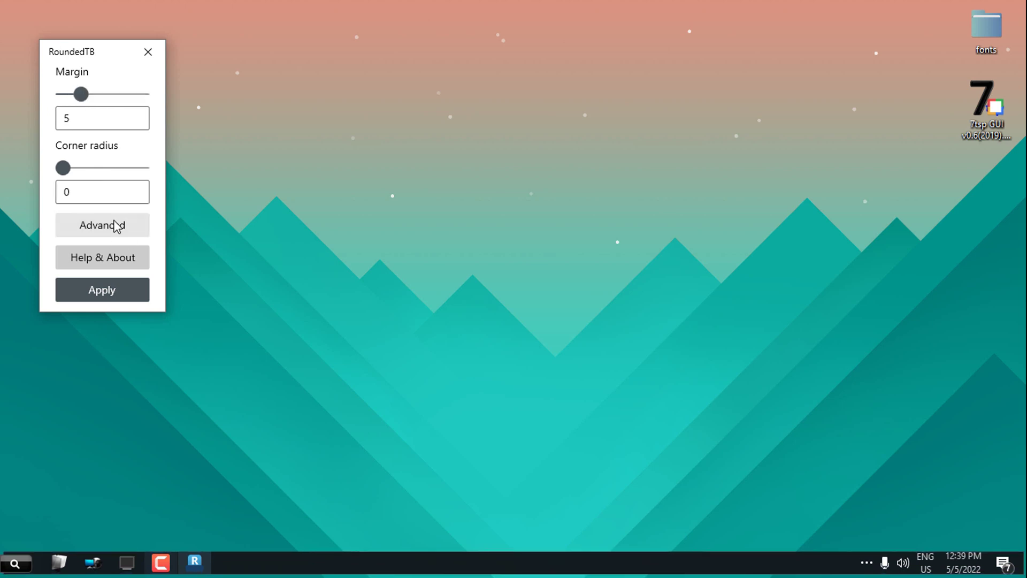
{"action": "left_click", "coordinate": [98, 291]}
{"action": "left_click", "coordinate": [152, 55]}
{"action": "left_click", "coordinate": [866, 561]}
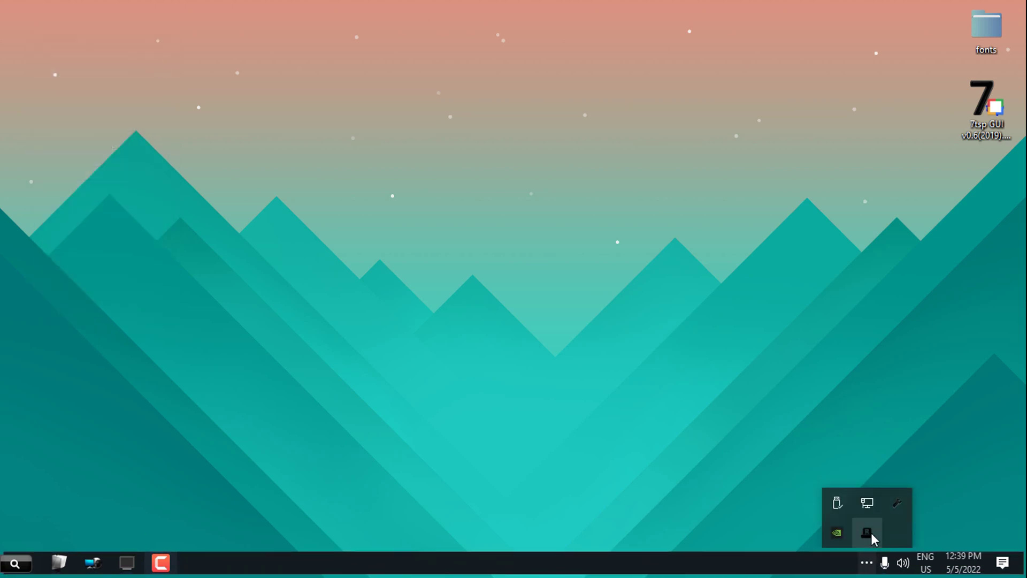
{"action": "right_click", "coordinate": [872, 536]}
{"action": "right_click", "coordinate": [300, 322]}
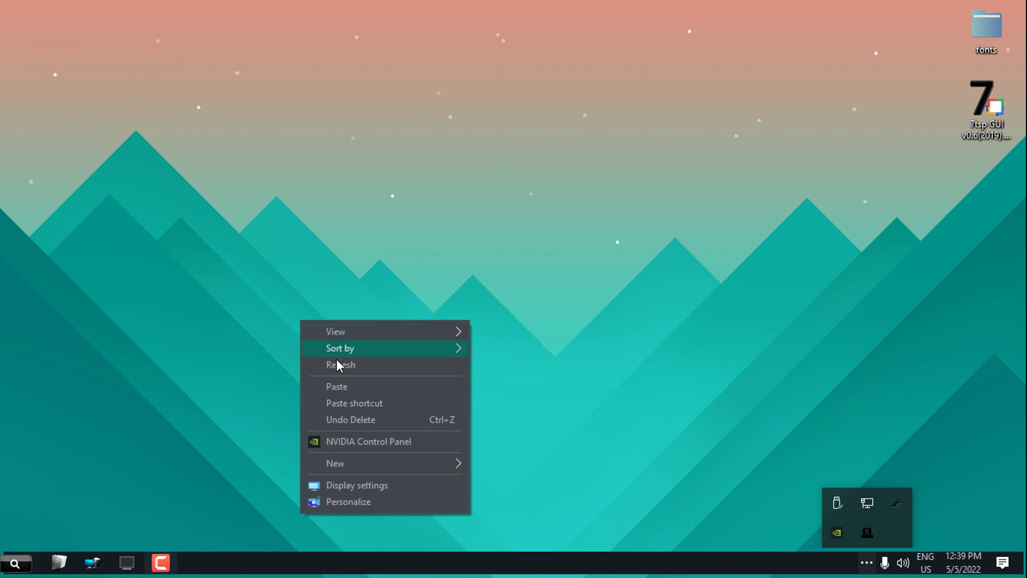
{"action": "left_click", "coordinate": [345, 366]}
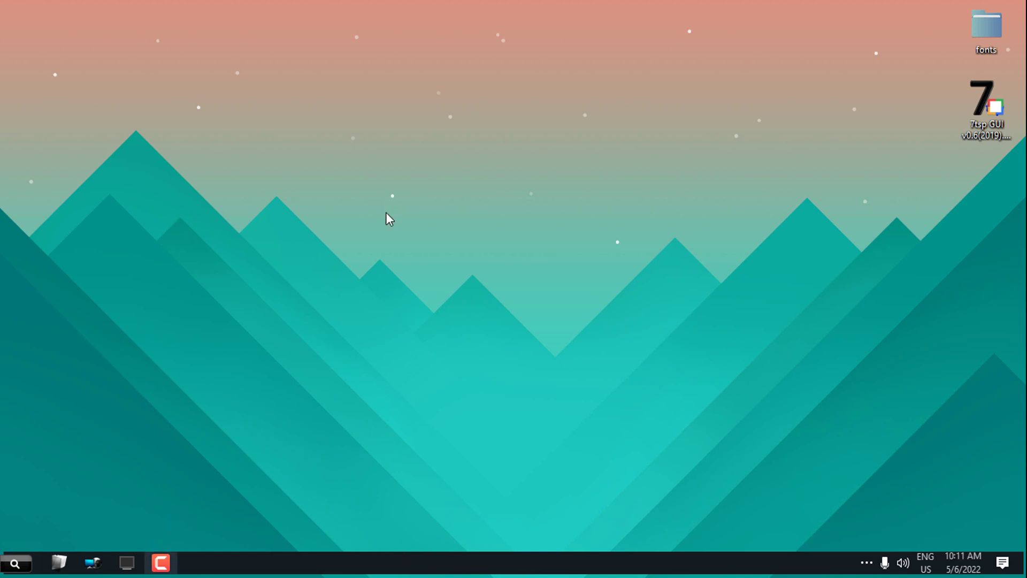
Step: Open the mouse pointer properties from the Personalization Themes page
{"action": "right_click", "coordinate": [387, 211]}
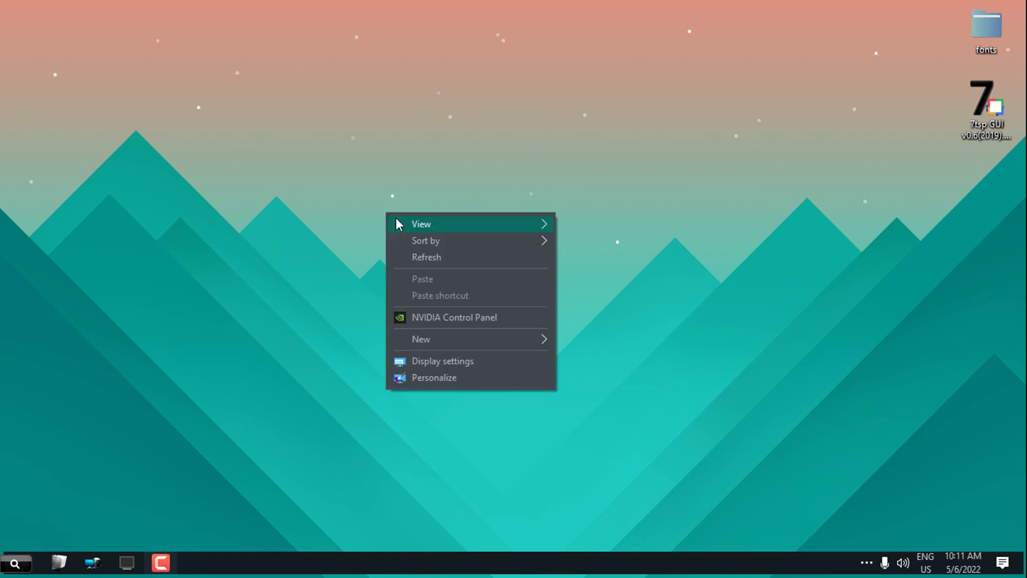
{"action": "left_click", "coordinate": [433, 379]}
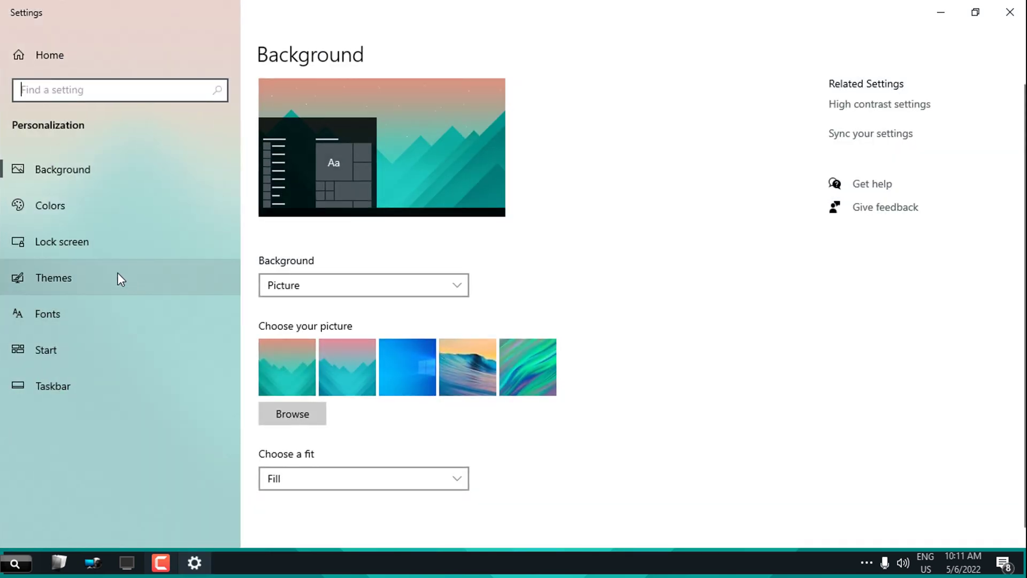
{"action": "left_click", "coordinate": [115, 277]}
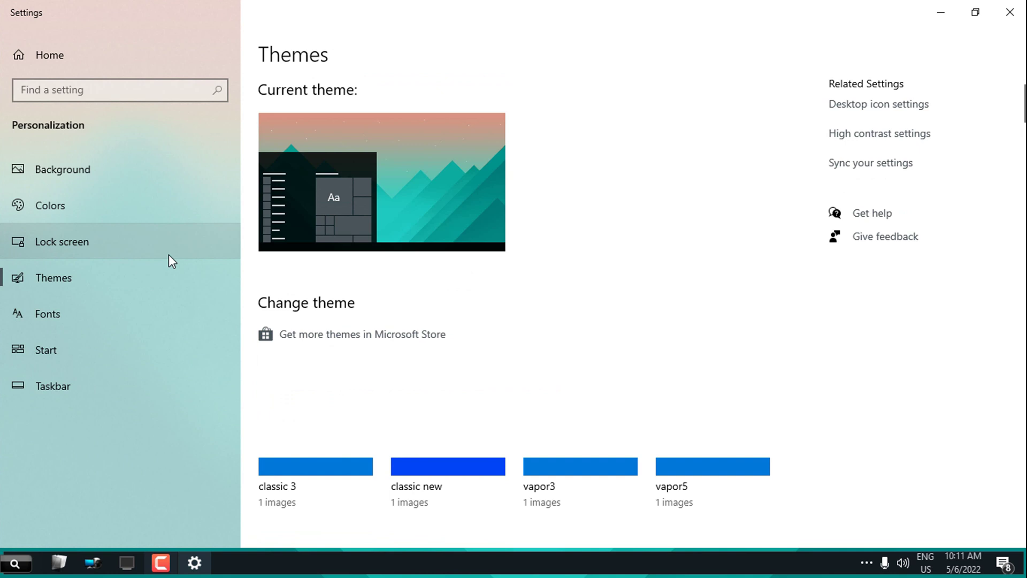
{"action": "left_click", "coordinate": [598, 254]}
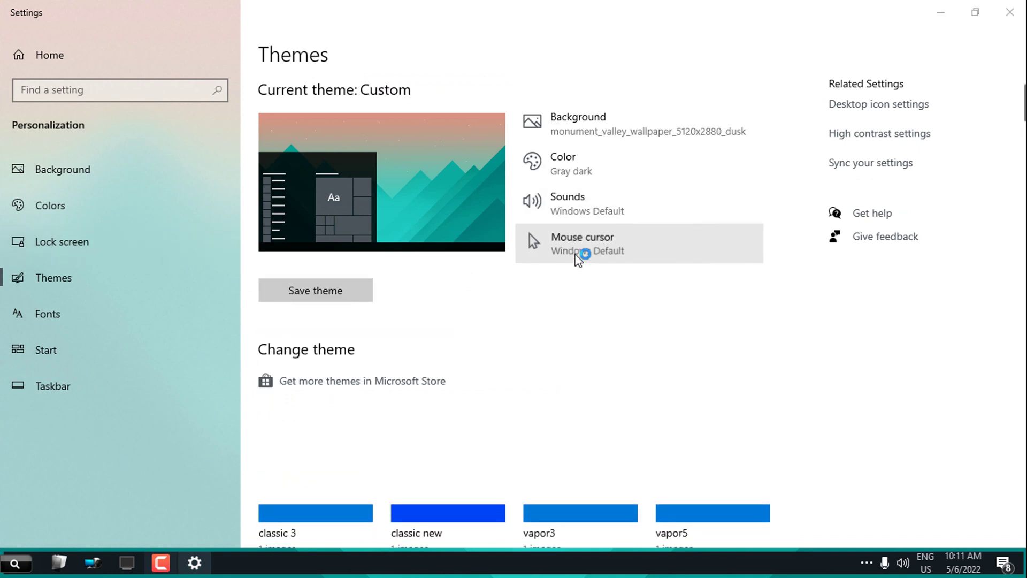
Step: Try Carbon Fiber GTV and DIM v4 - InfraRed, then apply radium_two_blue and close Settings
{"action": "left_click", "coordinate": [240, 174]}
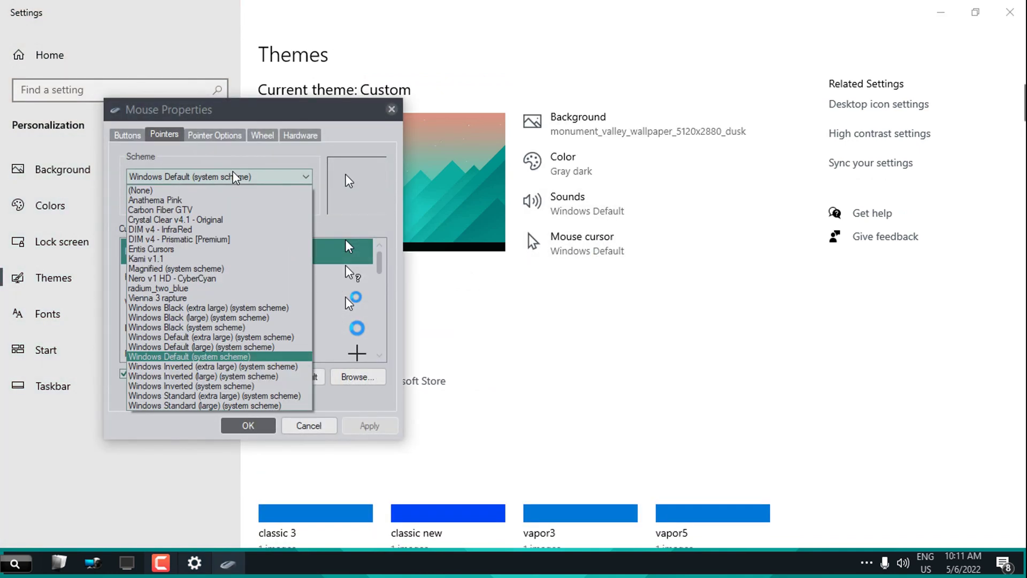
{"action": "left_click", "coordinate": [203, 212]}
{"action": "left_click", "coordinate": [214, 176]}
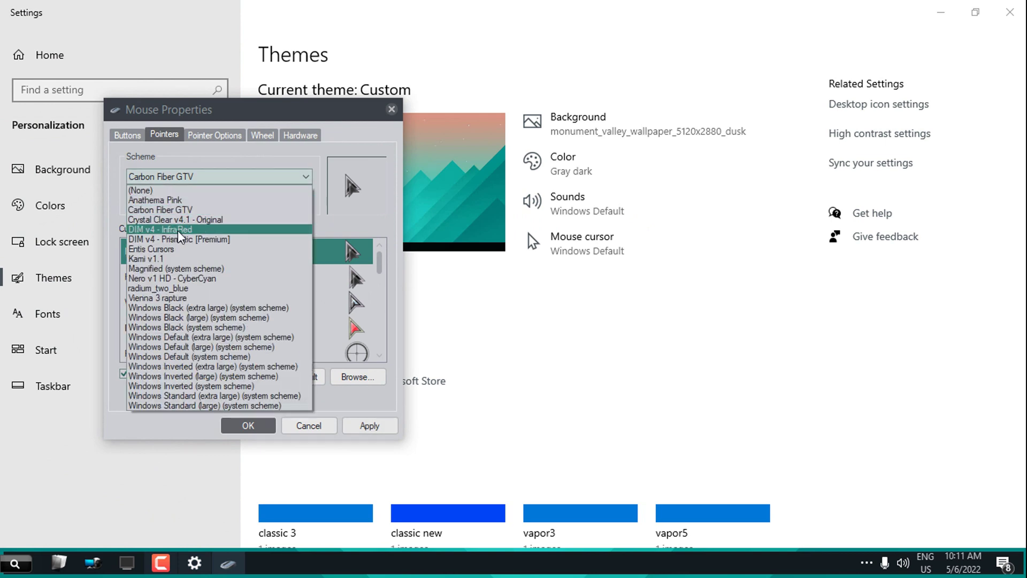
{"action": "left_click", "coordinate": [178, 230]}
{"action": "left_click", "coordinate": [214, 176]}
{"action": "key", "text": "Down"}
{"action": "key", "text": "Down"}
{"action": "key", "text": "Down"}
{"action": "key", "text": "Down"}
{"action": "key", "text": "Return"}
{"action": "key", "text": "Down"}
{"action": "key", "text": "Down"}
{"action": "key", "text": "Down"}
{"action": "key", "text": "Down"}
{"action": "key", "text": "Down"}
{"action": "key", "text": "Down"}
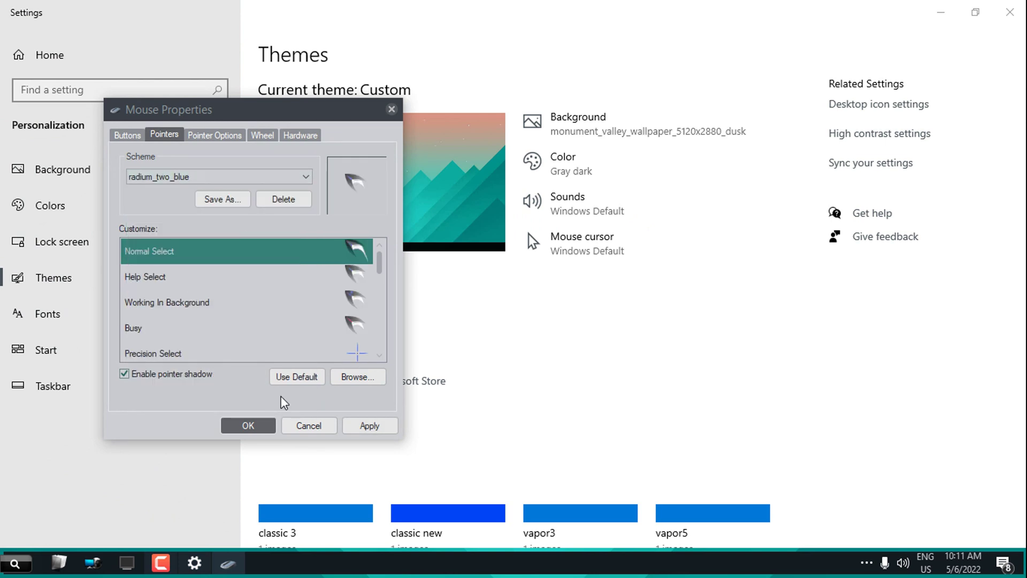
{"action": "key", "text": "Down"}
{"action": "key", "text": "Return"}
{"action": "key", "text": "alt+F4"}
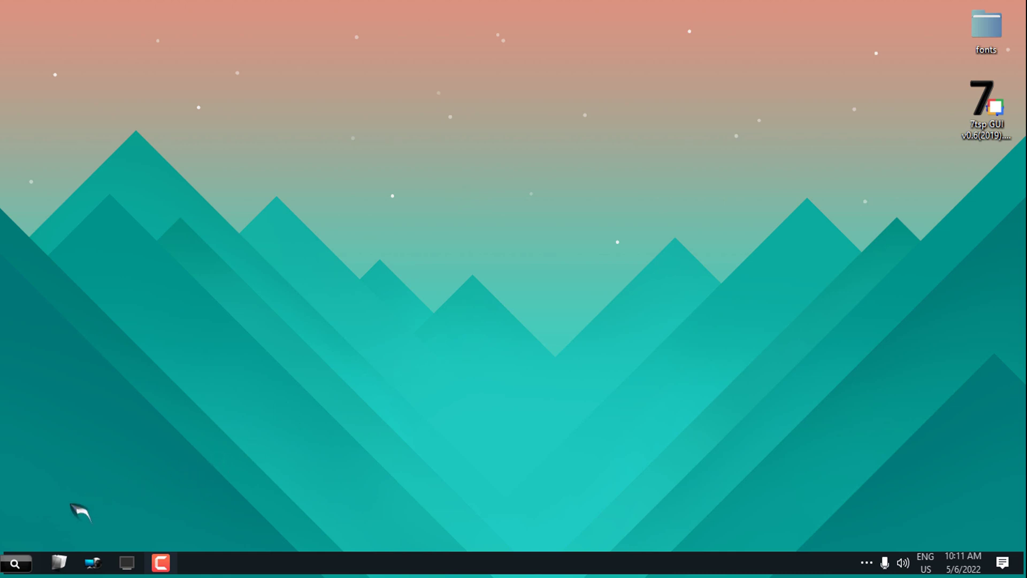
{"action": "left_click", "coordinate": [13, 563]}
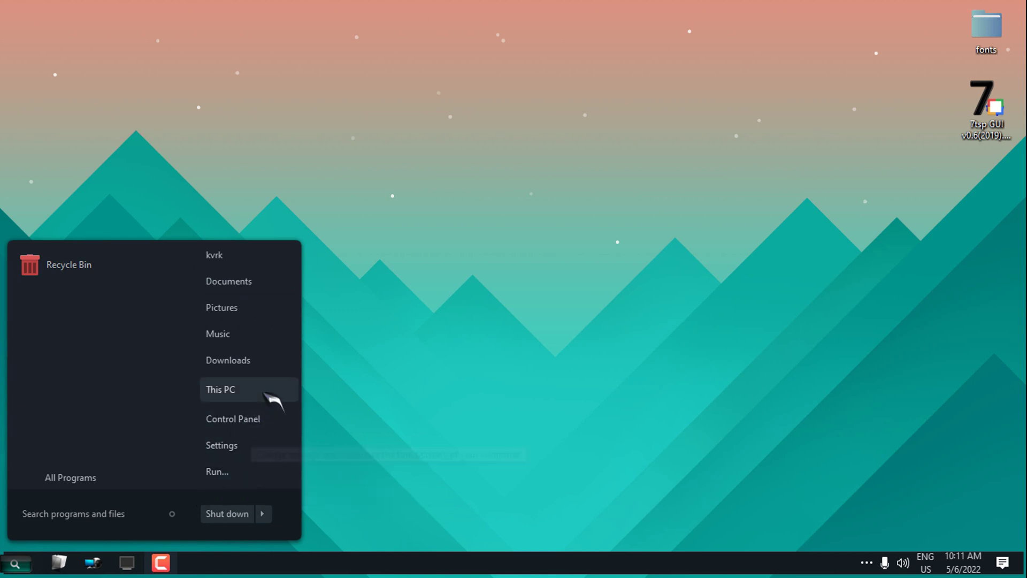
{"action": "left_click", "coordinate": [332, 393]}
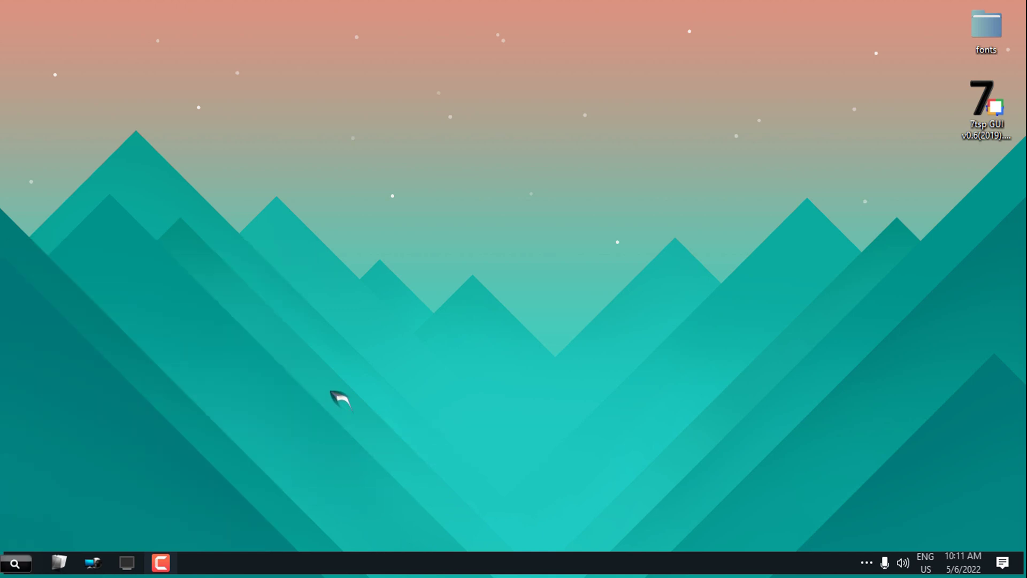